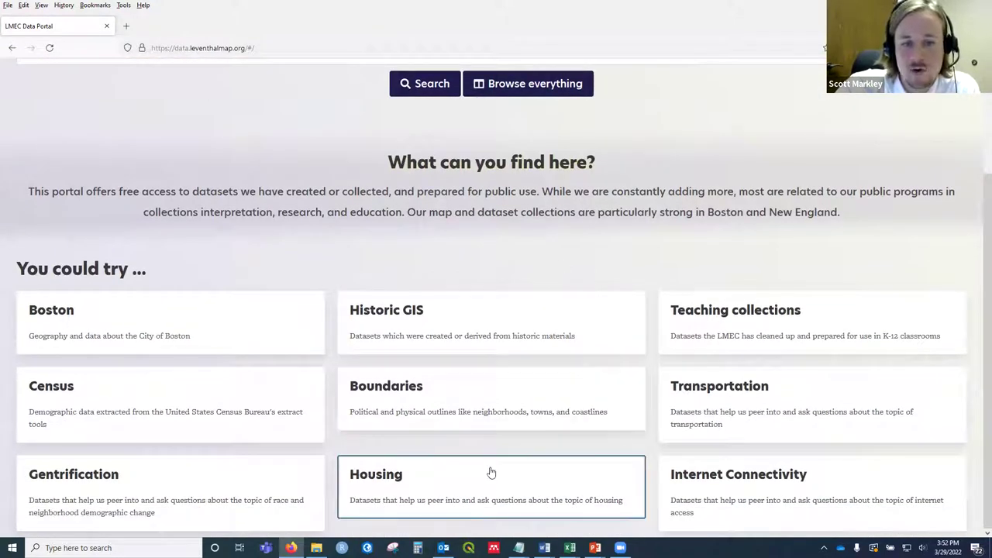
Download the Housing dataset 'Tabulated HOLC Area Description Sheet Data' as GeoJSON, then launch QGIS.
left_click(483, 498)
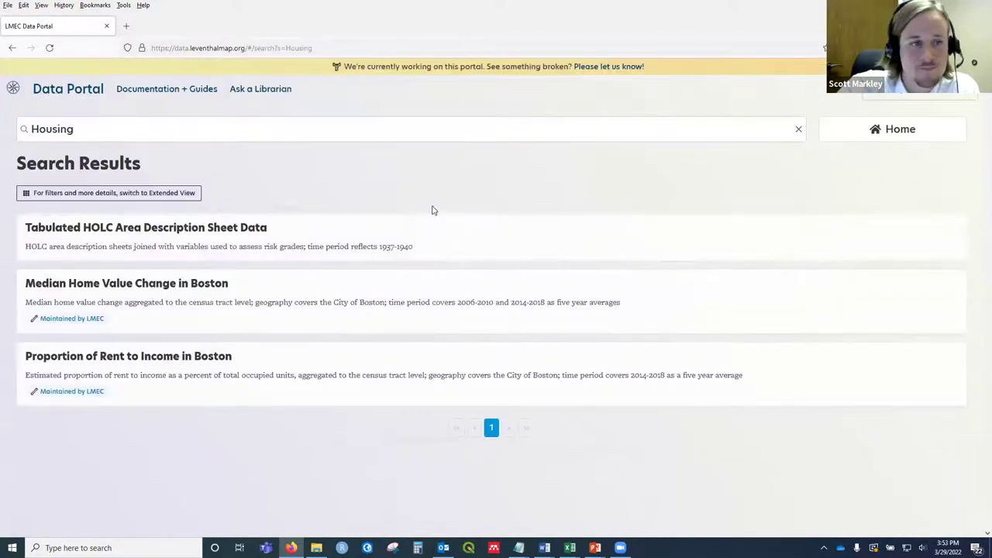
double_click(248, 245)
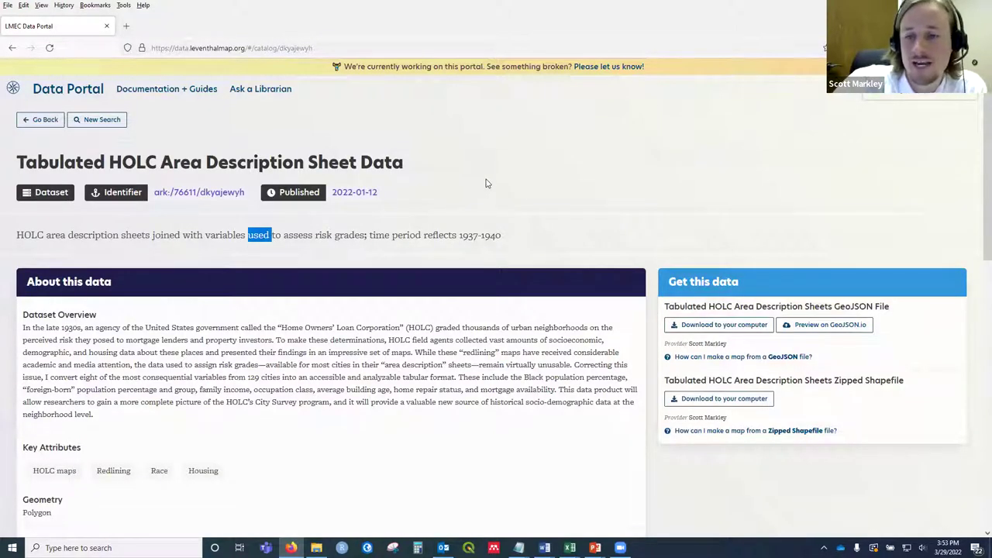
left_click(727, 326)
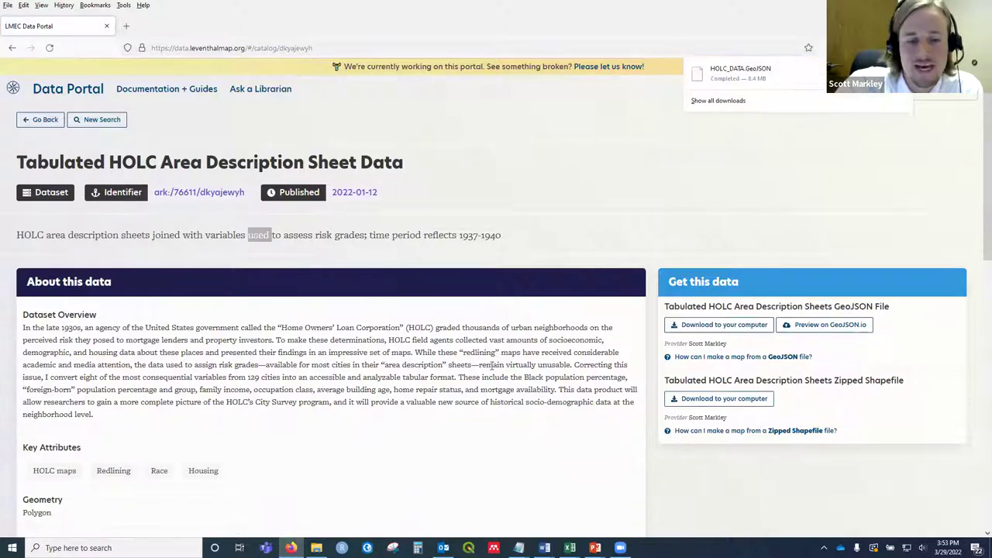
left_click(468, 548)
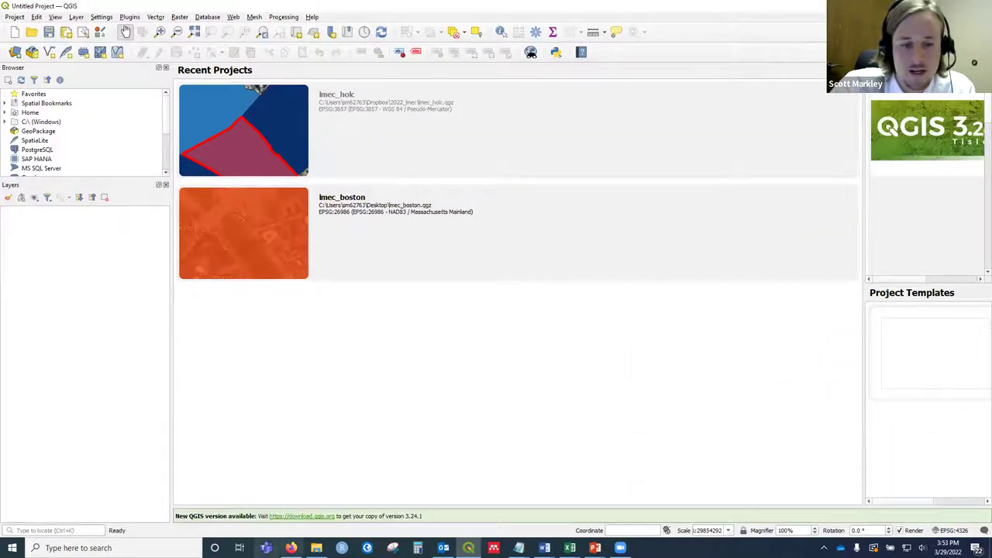
Move HOLC_DATA.GeoJSON from Downloads into the Dropbox 2022_lmec folder and minimize File Explorer.
left_click(291, 548)
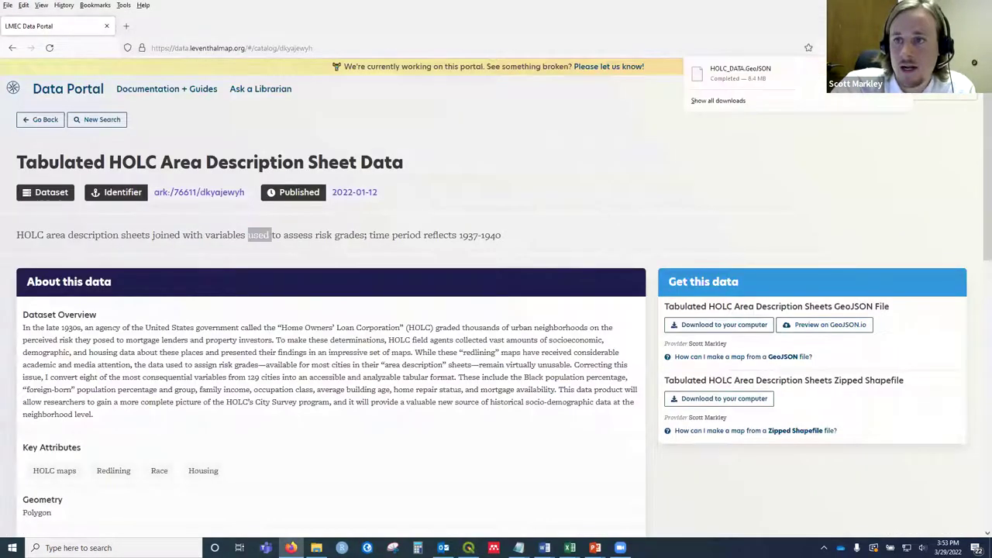
left_click(316, 548)
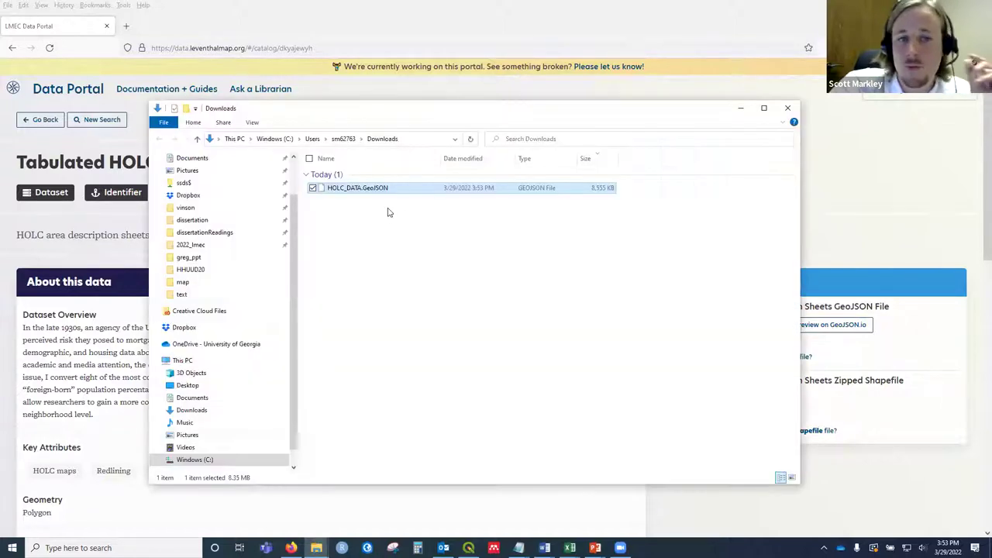
left_click_drag(368, 192, 222, 245)
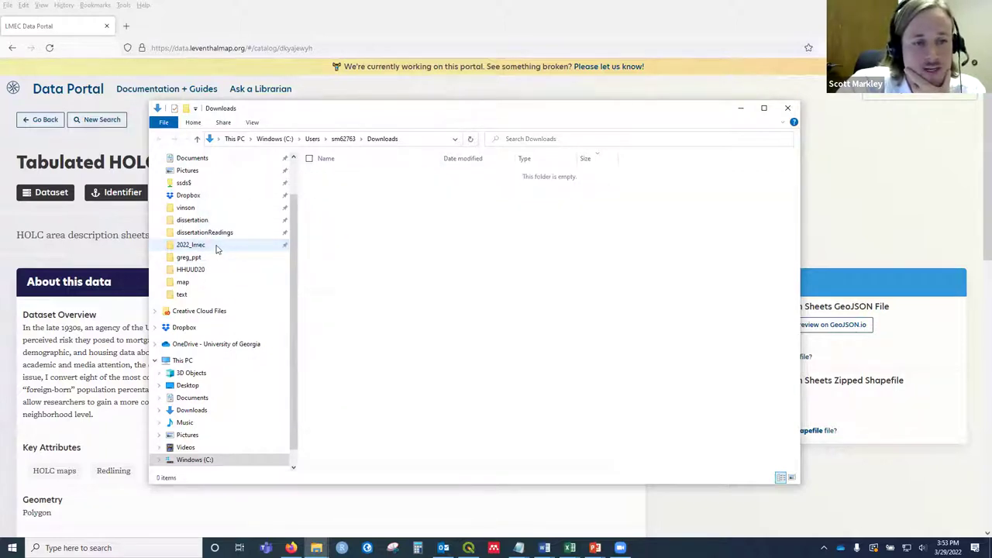
left_click(218, 248)
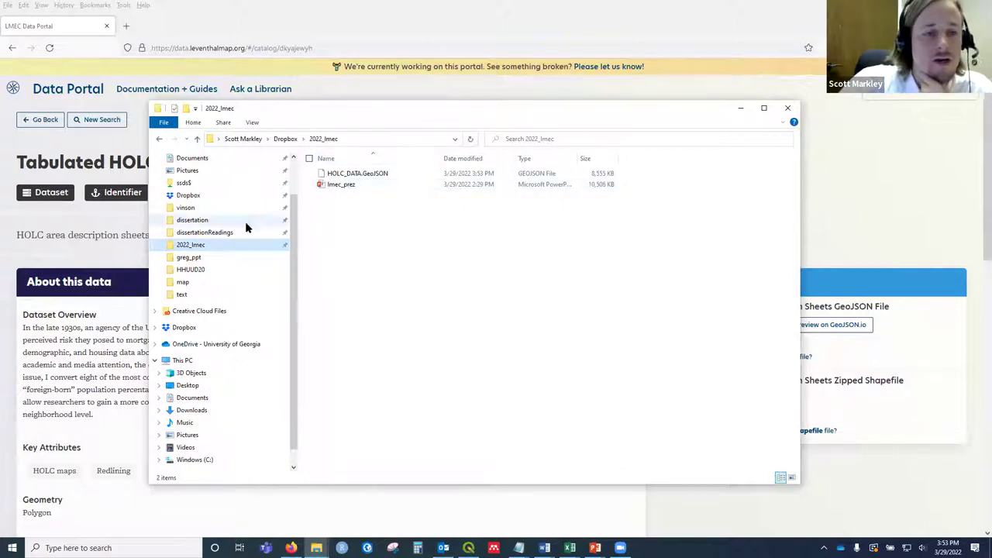
left_click(740, 108)
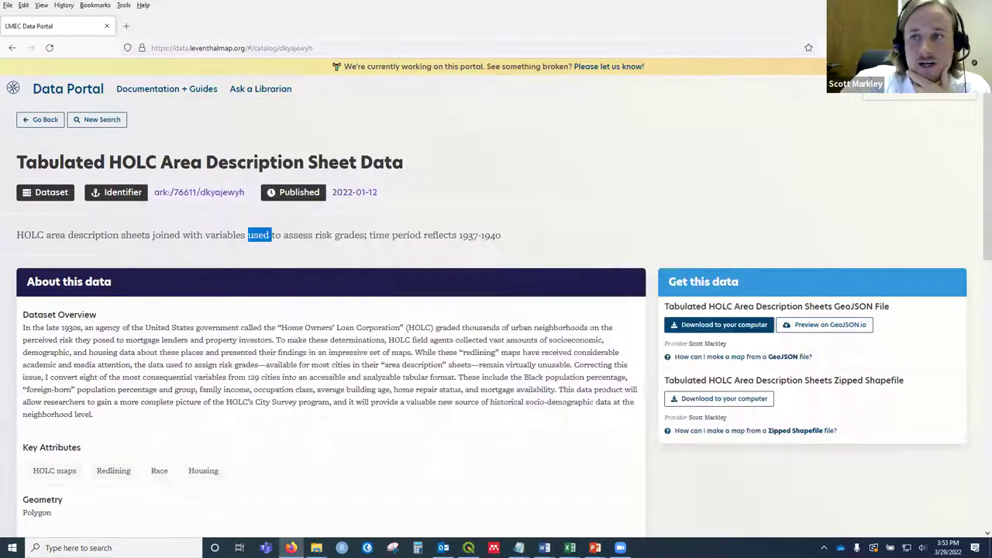
Create a new Untitled Project in QGIS with no layers loaded.
left_click(468, 548)
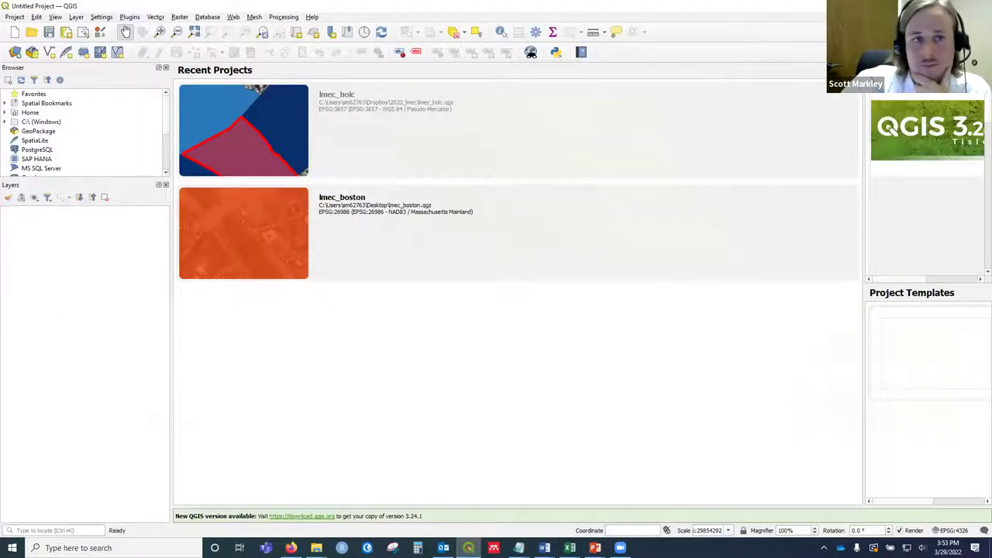
left_click(14, 32)
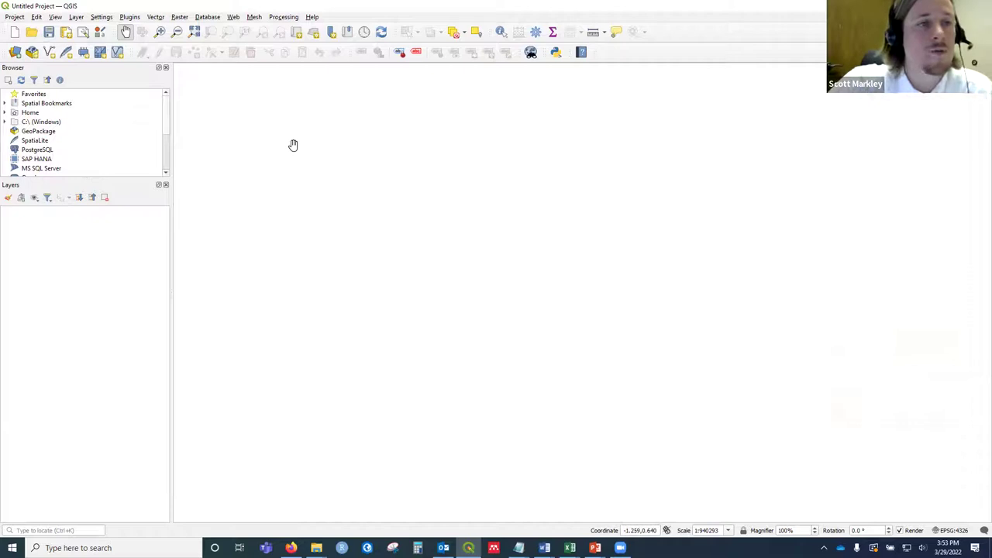
left_click(14, 17)
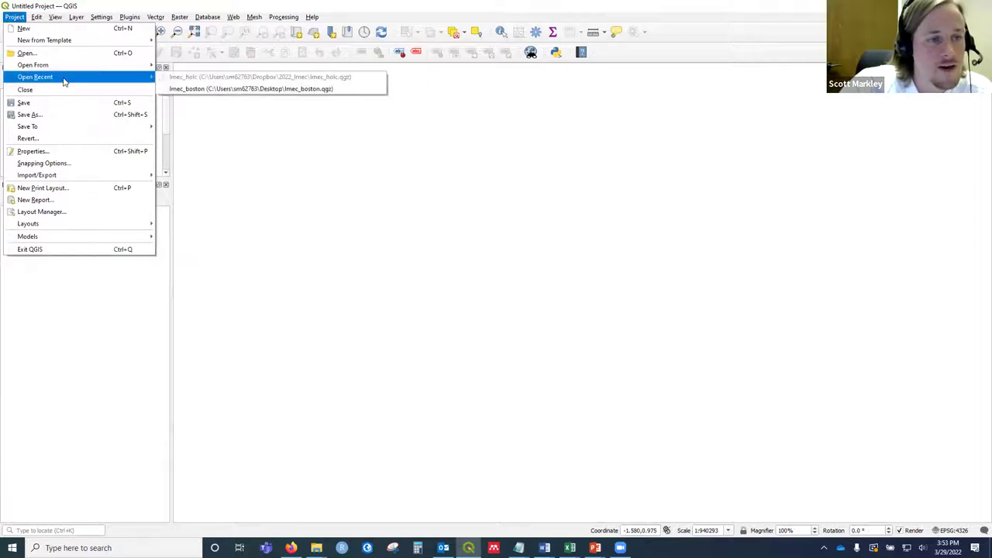
mouse_move(58, 67)
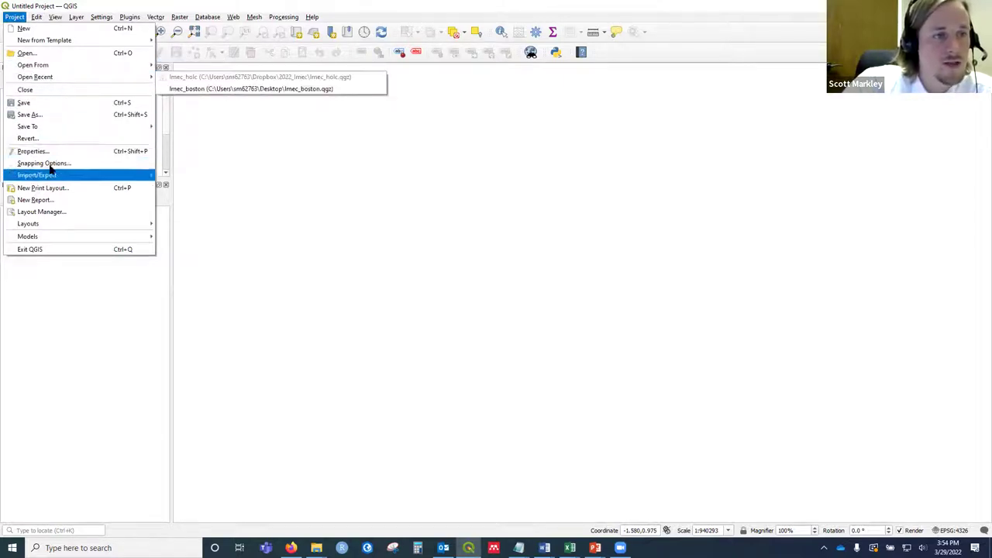
Filter for 'nad 1983 2011 mass' and set the project CRS to ESRI:103070 Massachusetts Mainland FIPS 2001.
key("Escape")
key("ctrl+shift+p")
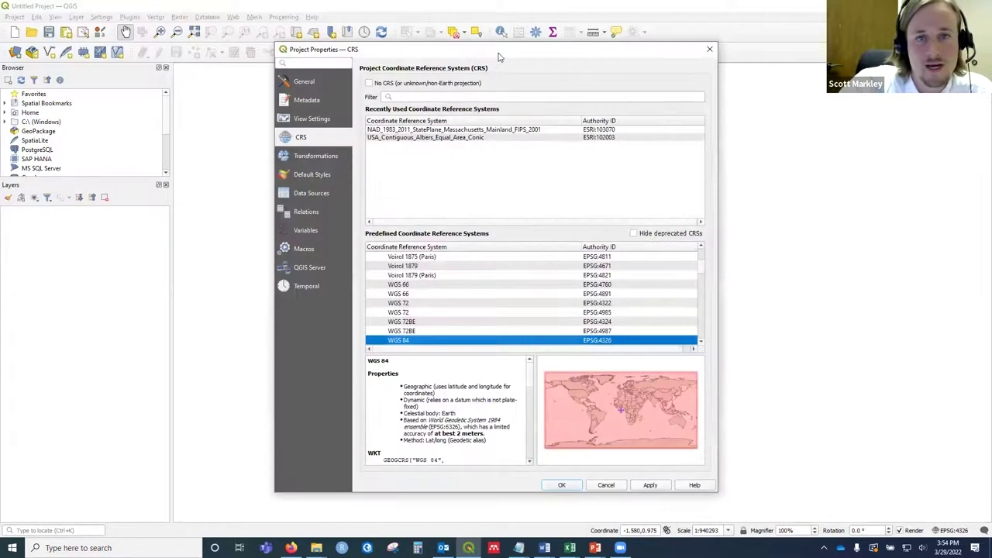
left_click_drag(490, 56, 436, 66)
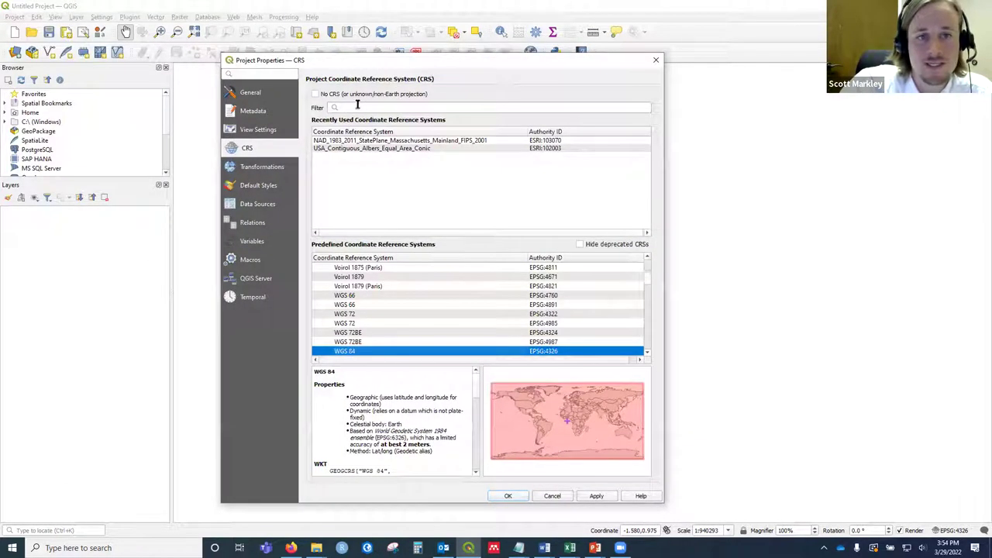
left_click(361, 107)
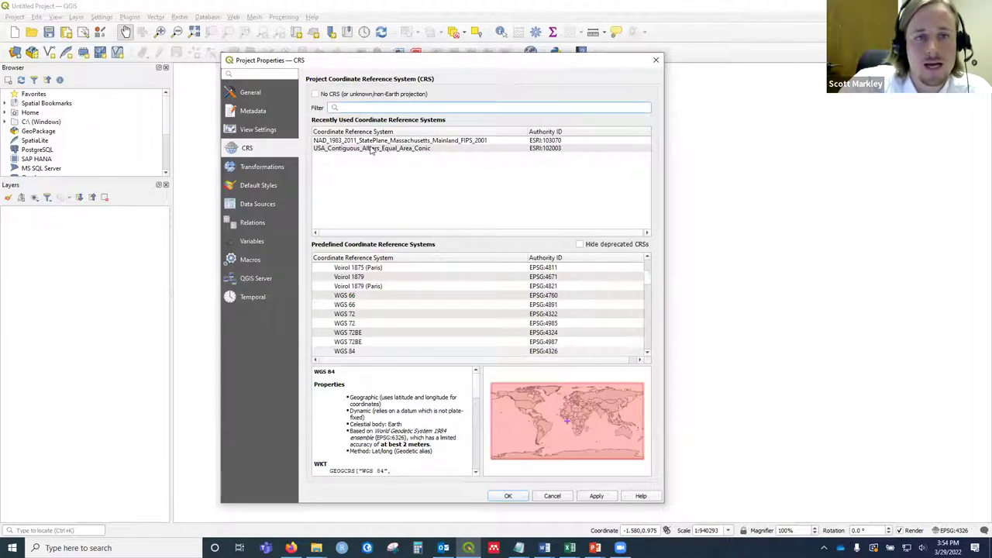
type("nad")
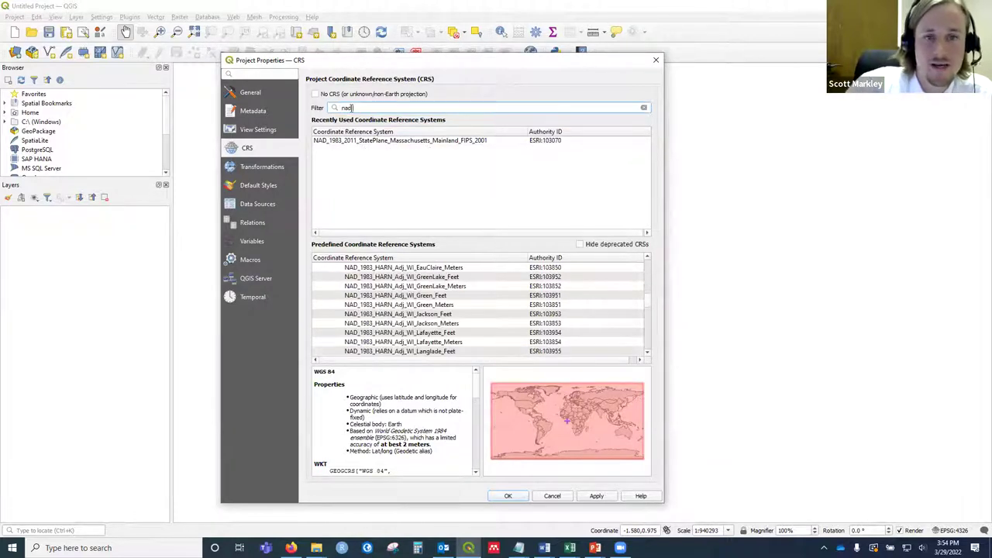
type(" 1983 230")
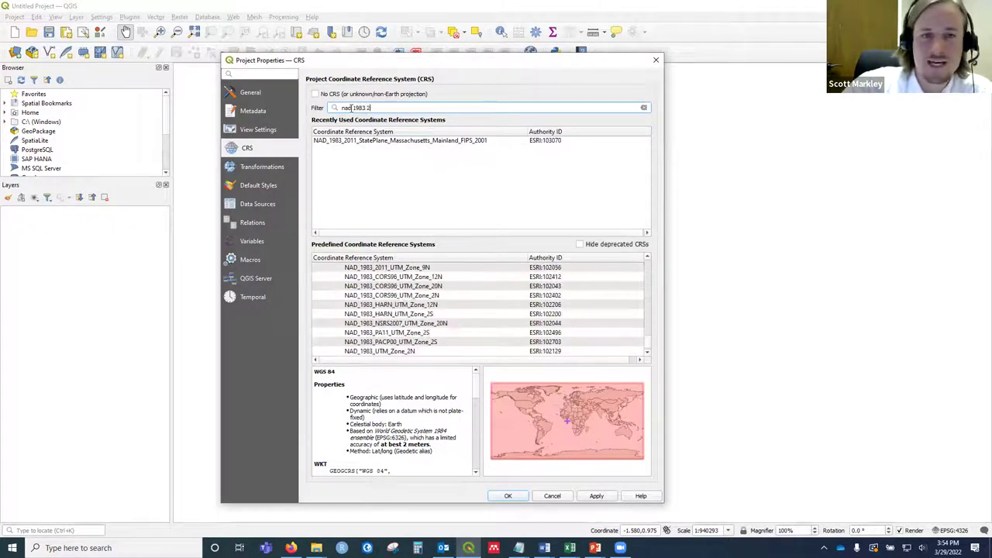
key("BackSpace")
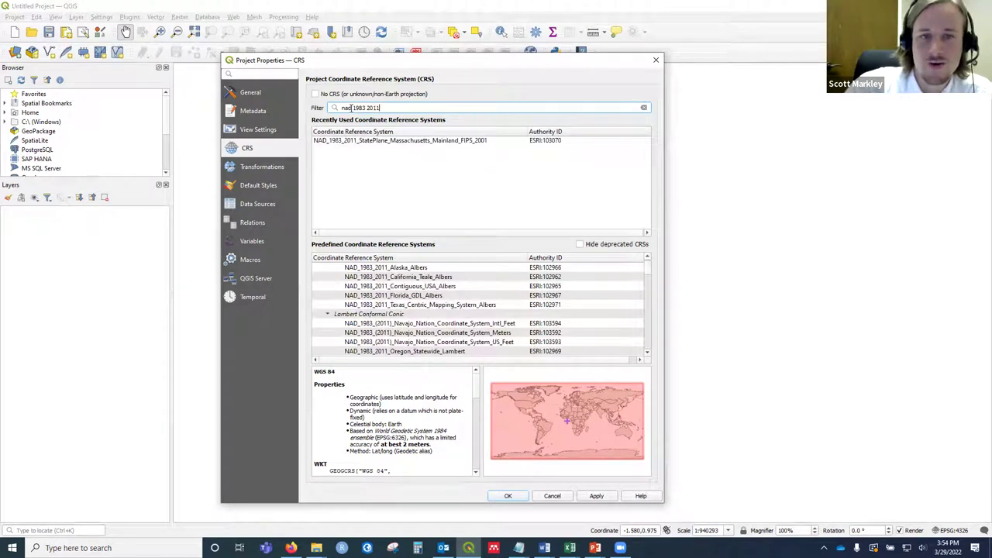
type("011 mass")
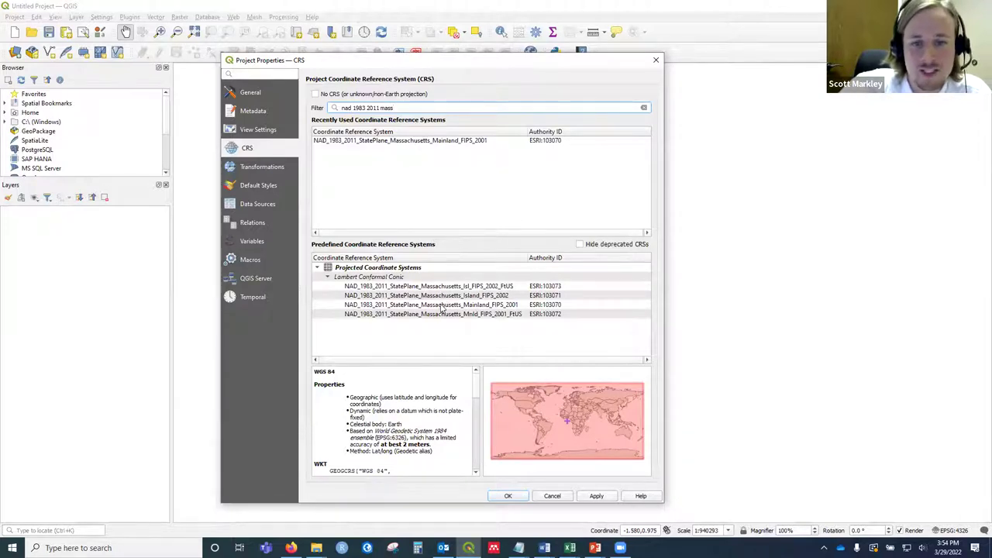
left_click(442, 305)
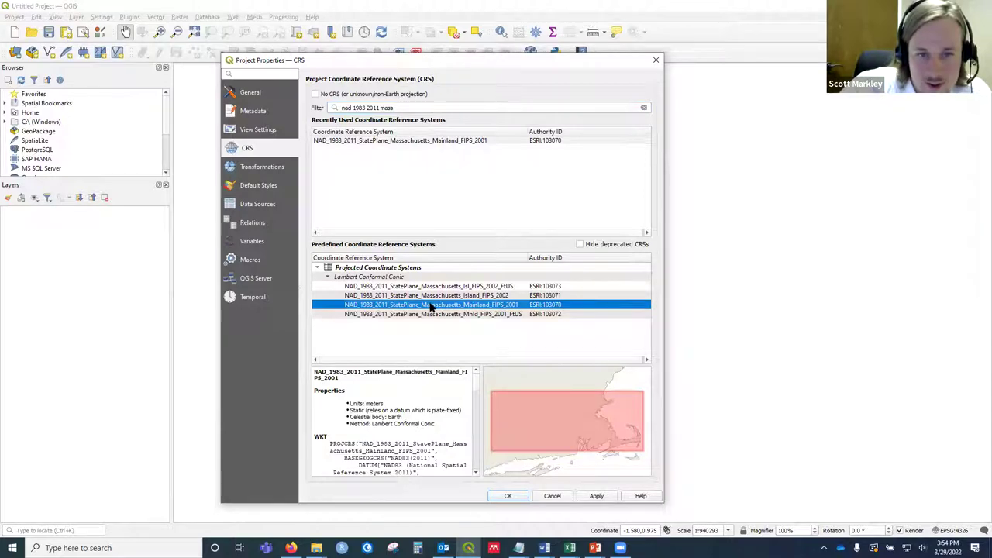
left_click(507, 496)
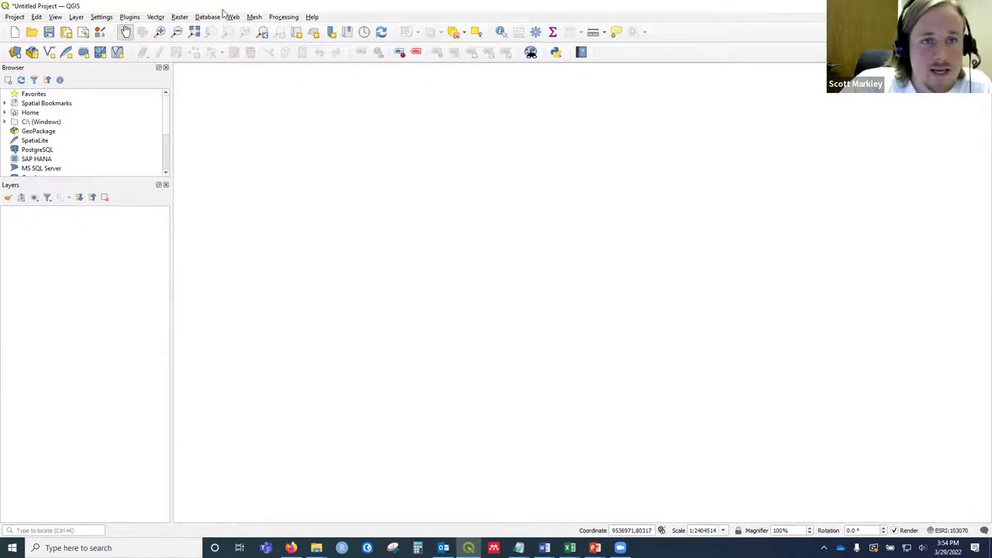
Search the plugin manager for 'quickma' and install QuickMapServices 0.19.29.
key("super+Down")
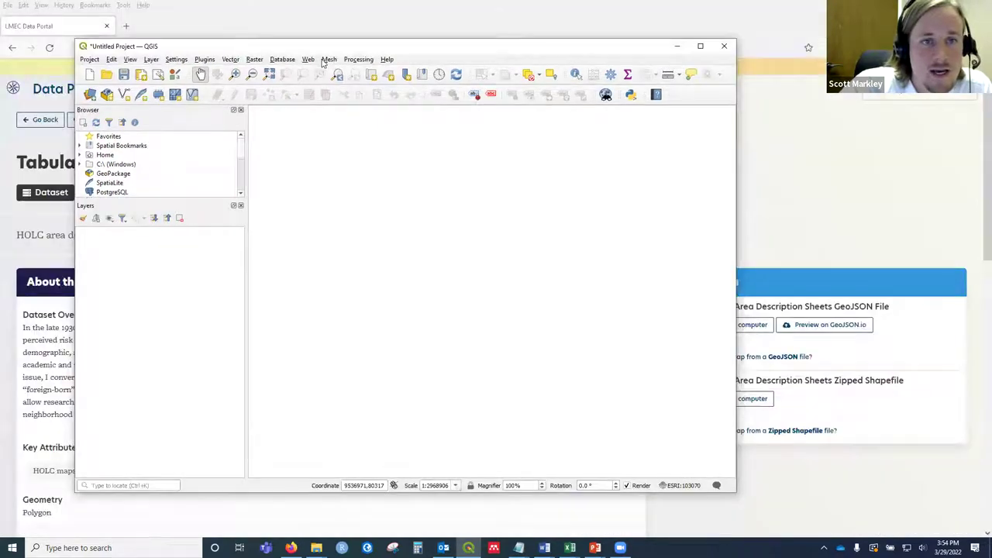
left_click(203, 60)
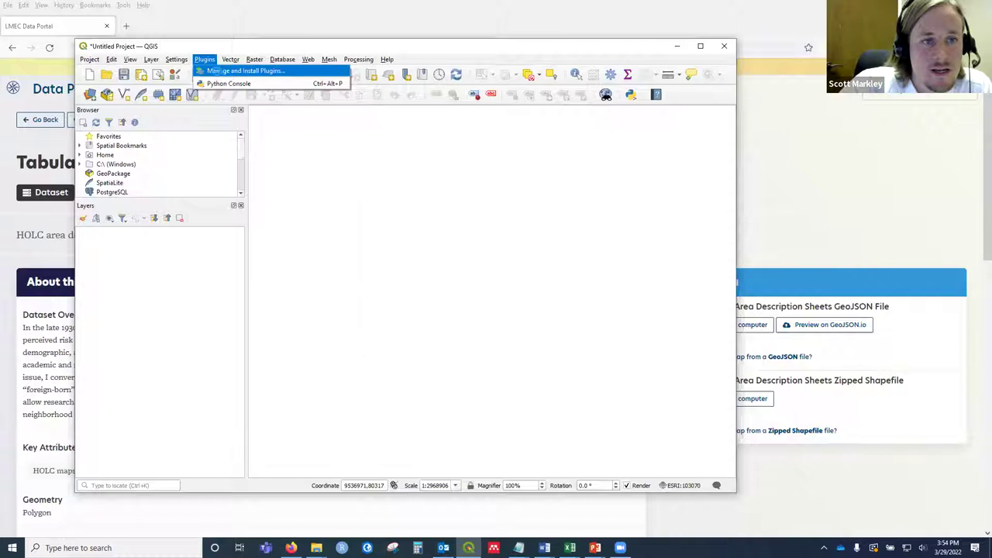
left_click(218, 72)
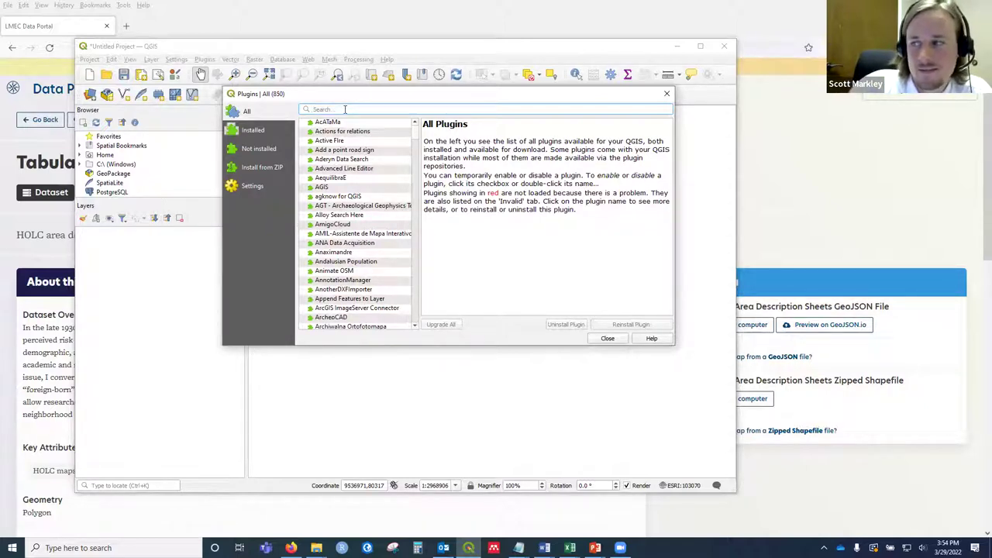
type("quick")
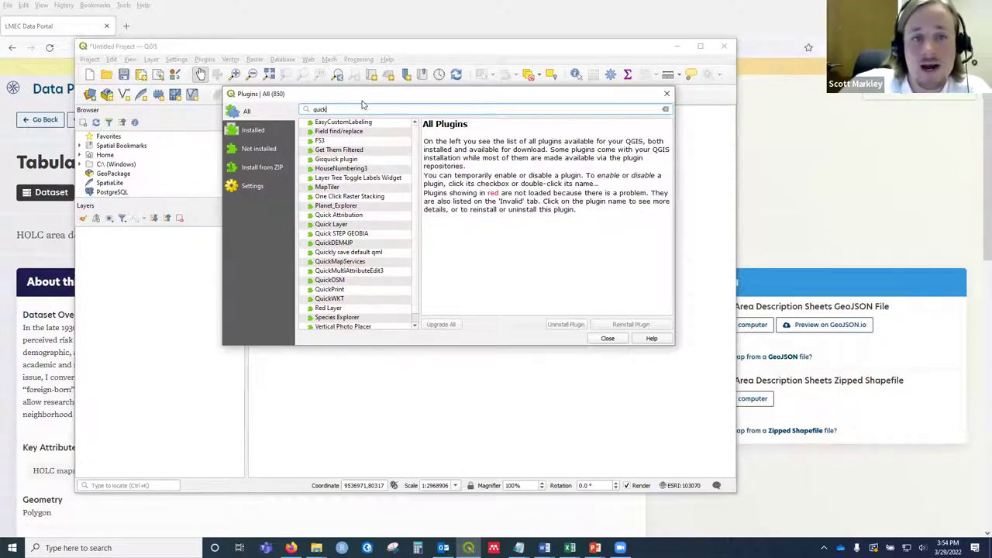
type("map")
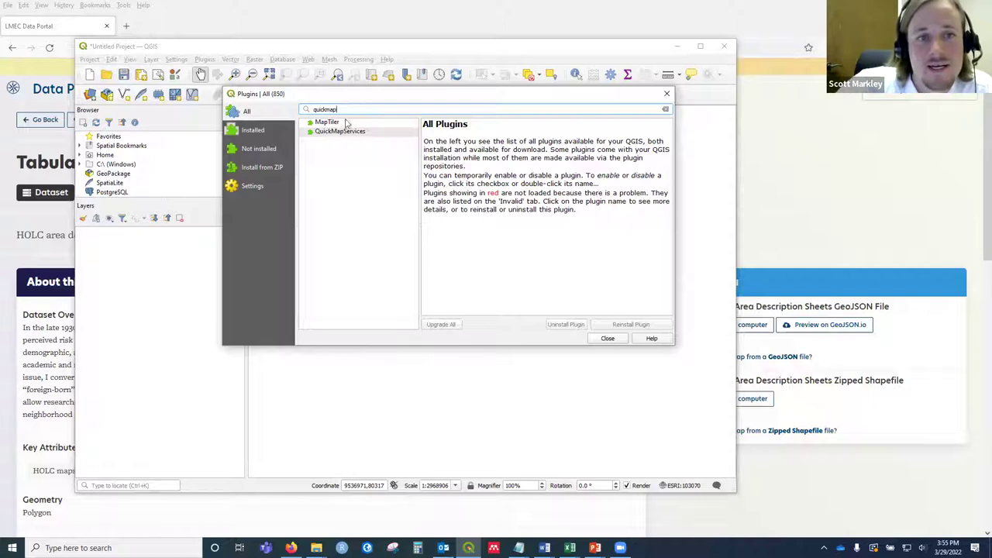
left_click(341, 131)
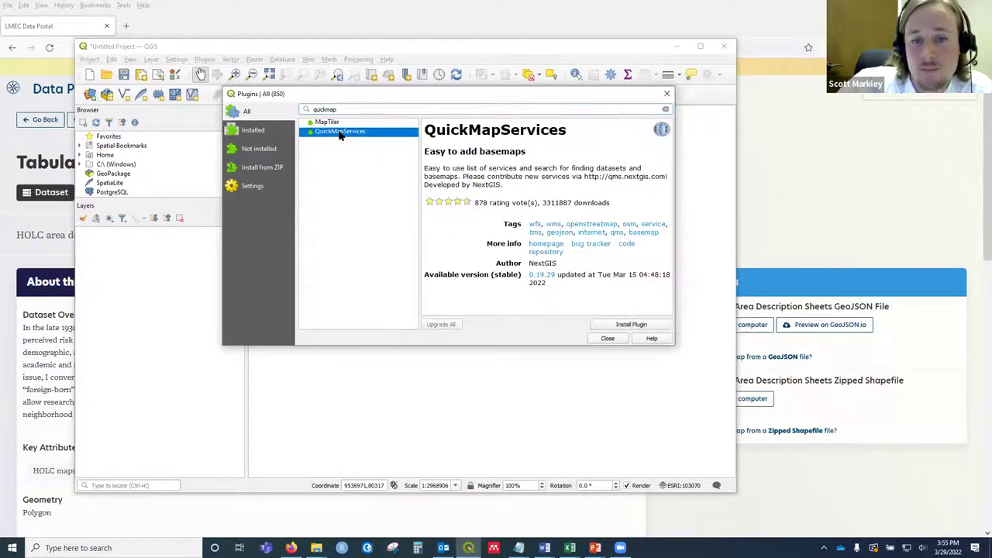
left_click(639, 327)
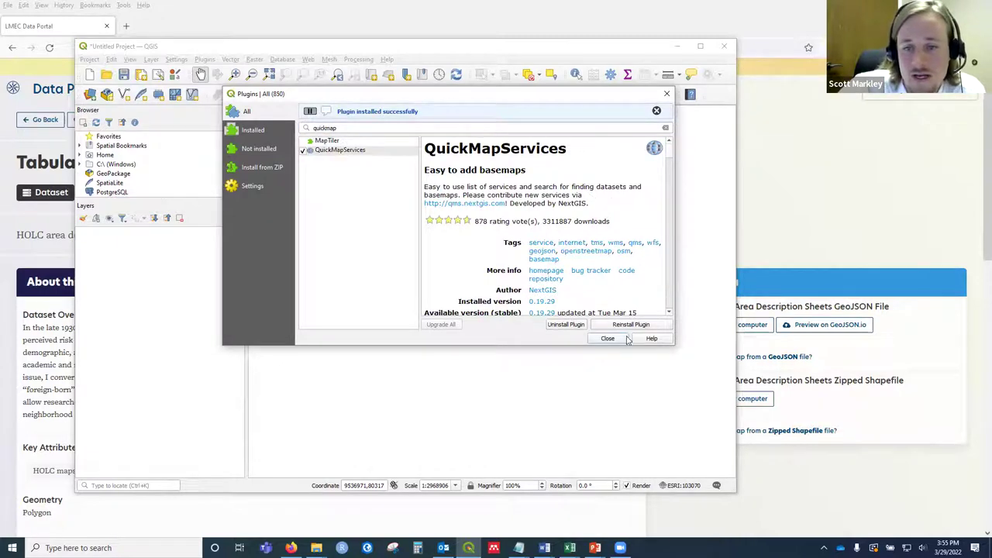
left_click(608, 340)
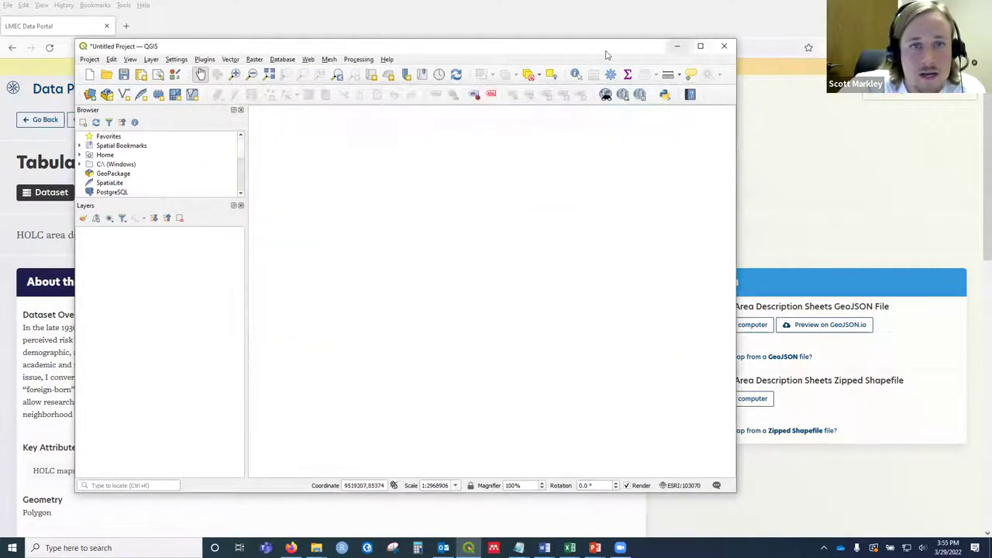
In QuickMapServices settings, get the contributed services pack, keep groups visible, and save.
left_click_drag(430, 50, 488, 53)
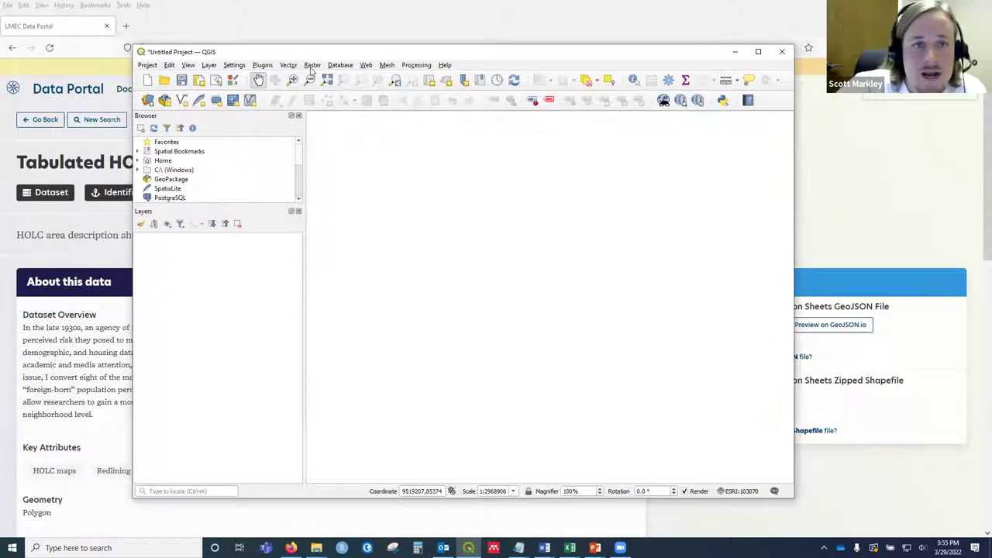
left_click(367, 66)
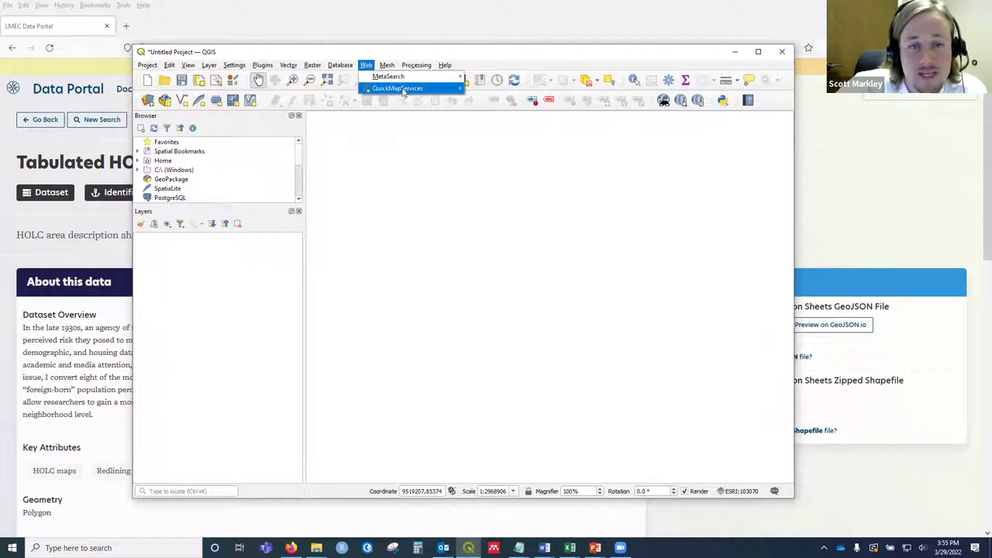
mouse_move(402, 93)
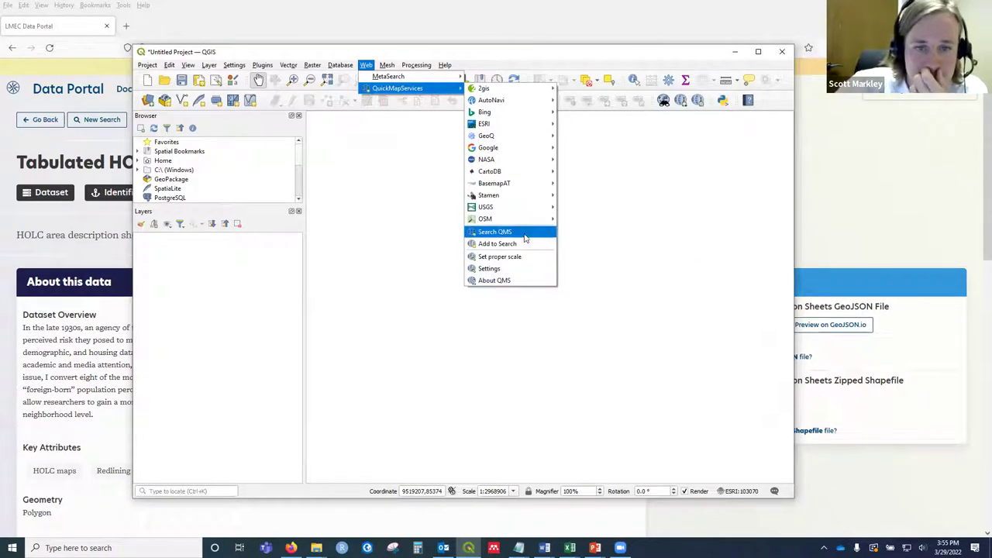
left_click(511, 269)
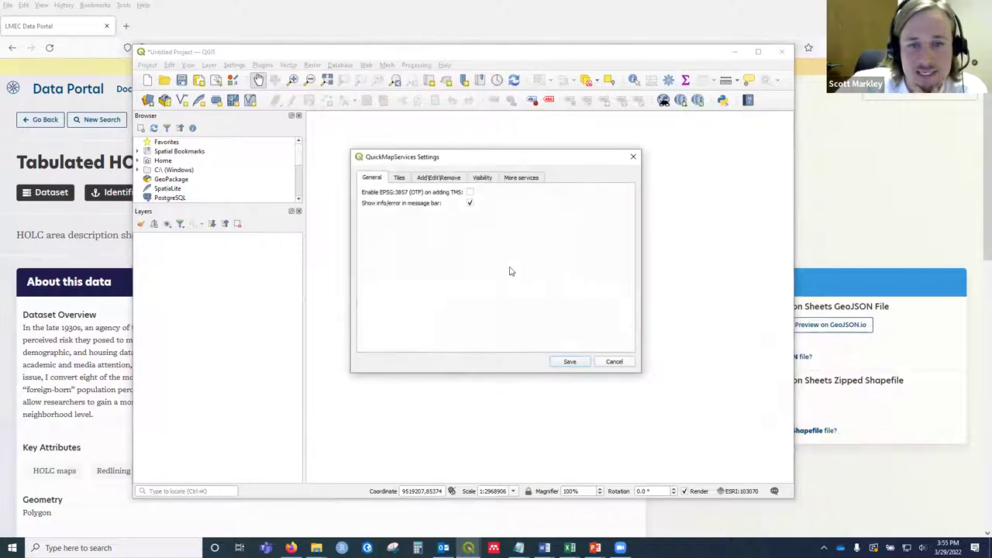
left_click(523, 179)
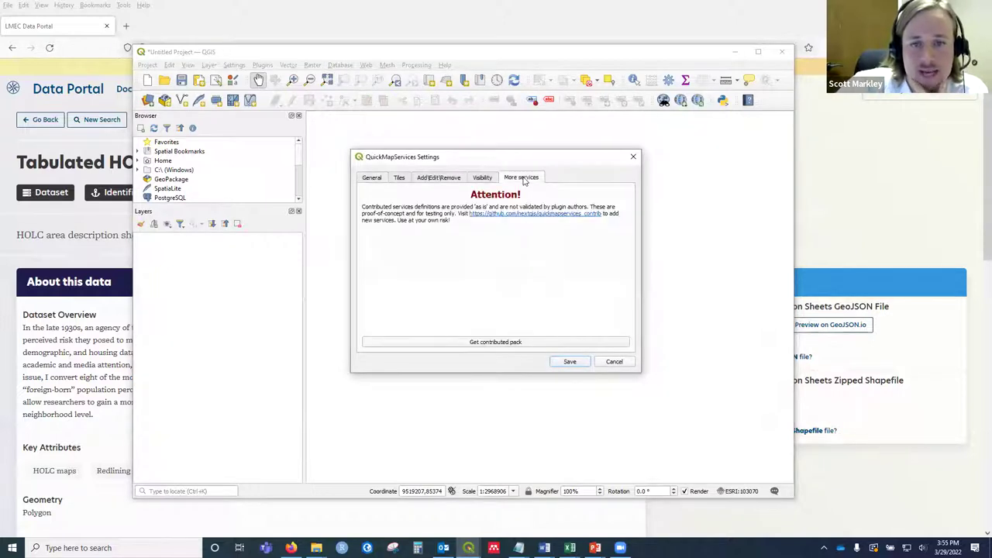
left_click(509, 344)
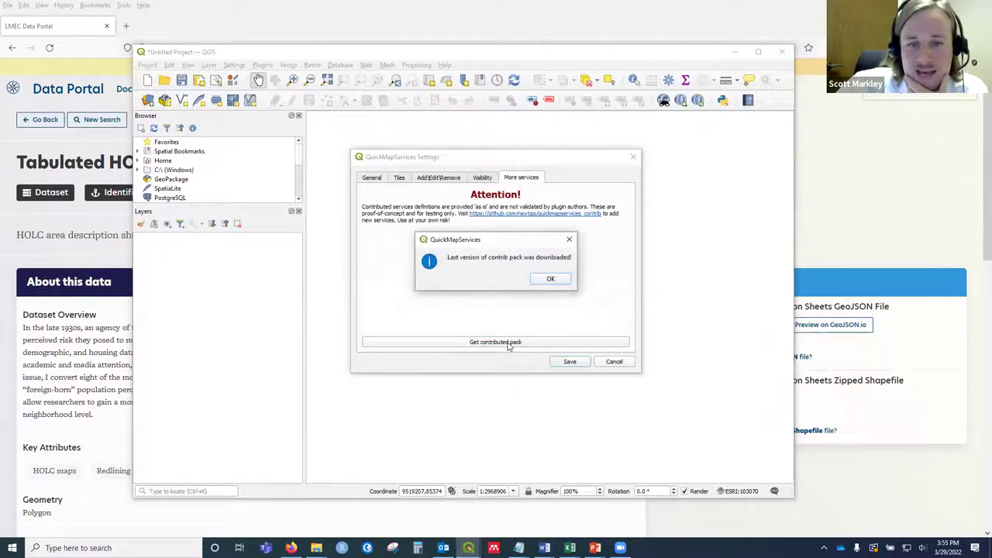
left_click(548, 280)
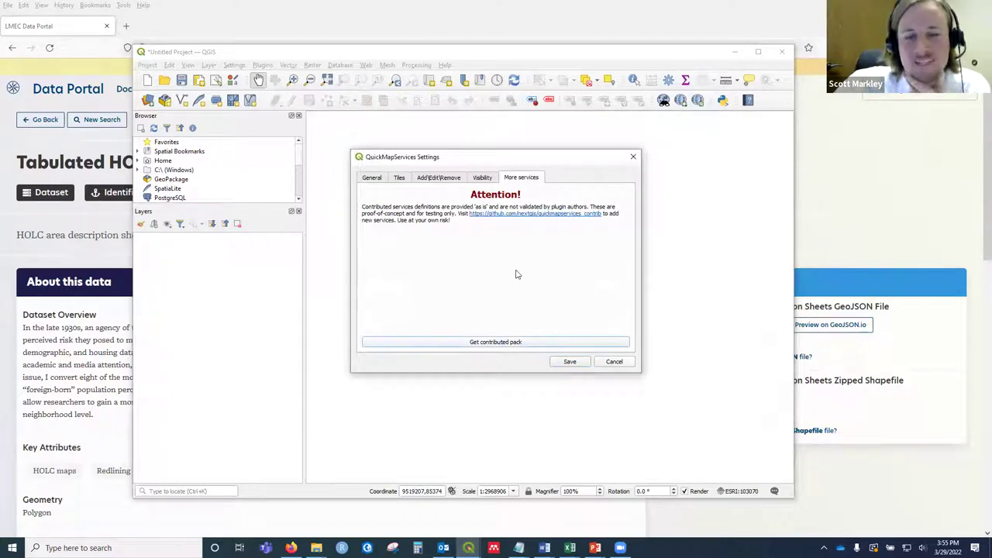
left_click(482, 177)
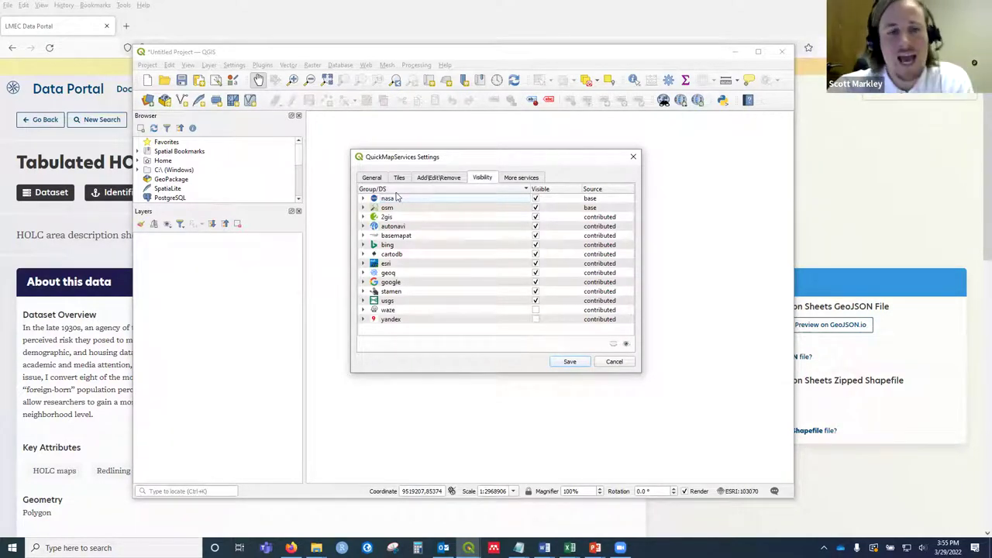
left_click(571, 362)
left_click_drag(517, 55, 534, 53)
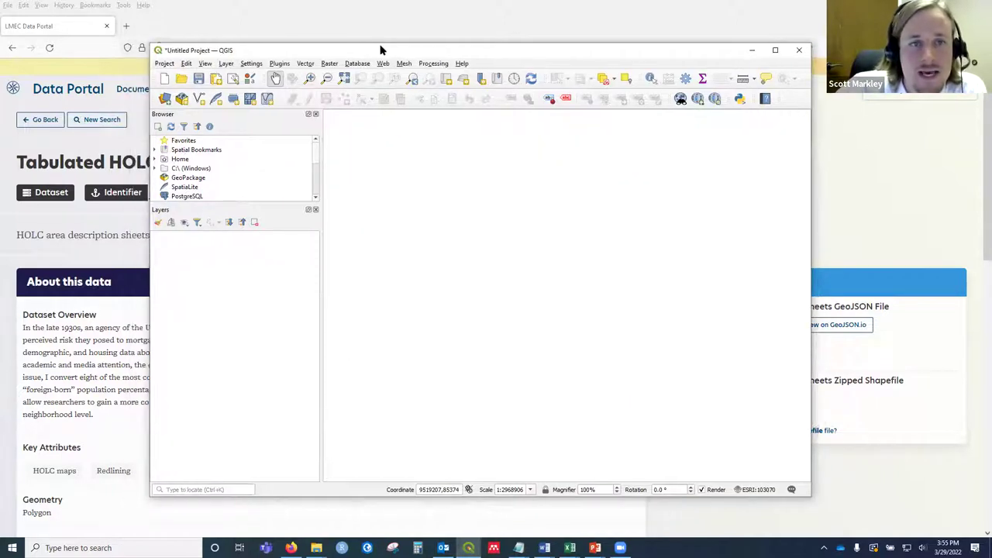
Add the Google Hybrid basemap from the QuickMapServices Google group.
left_click(383, 64)
mouse_move(434, 87)
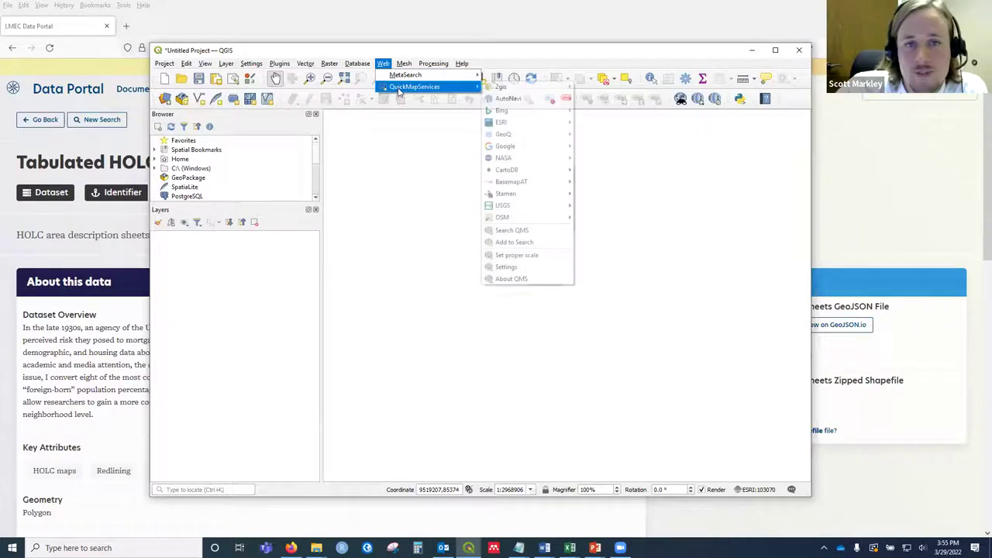
mouse_move(512, 146)
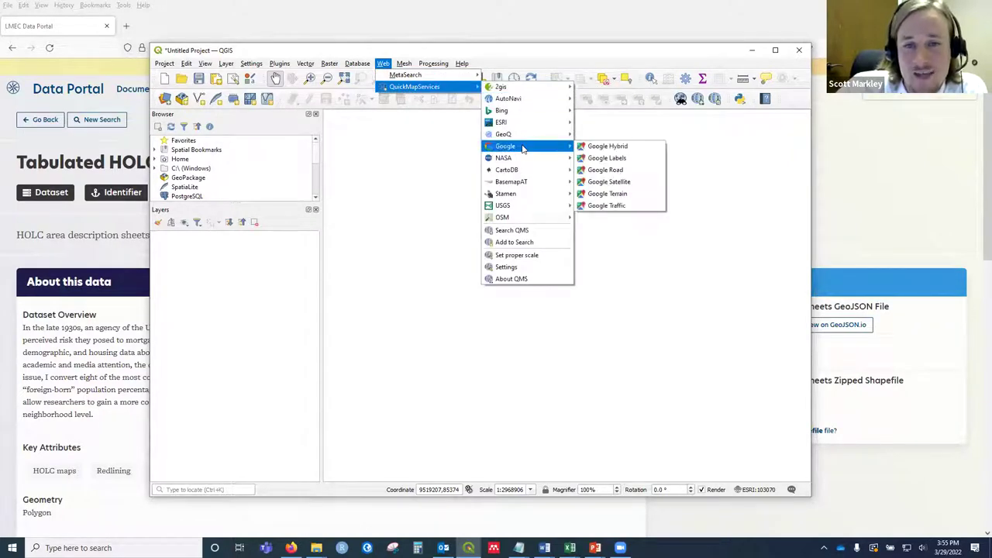
left_click(612, 147)
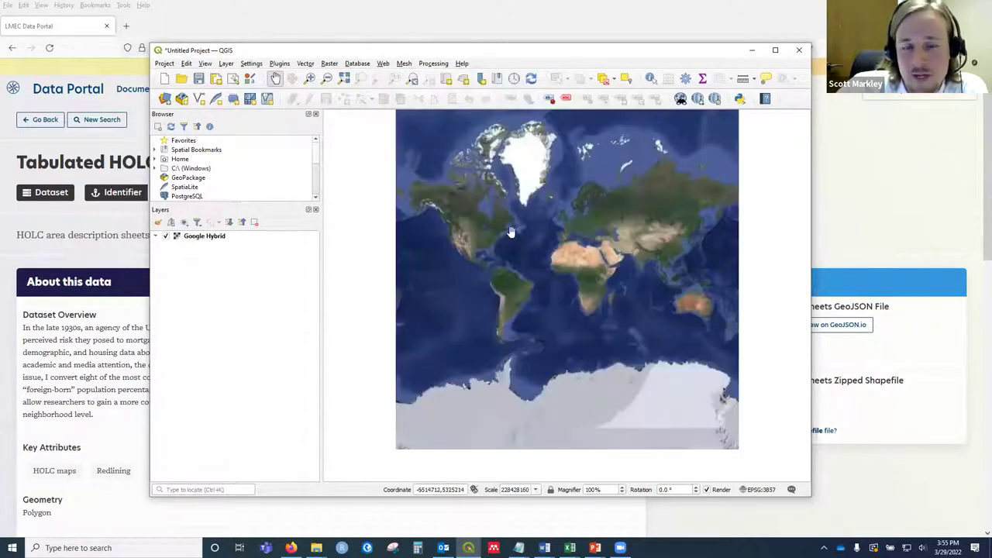
Zoom the basemap in on the Boston area and maximize the QGIS window.
scroll(496, 233, "up", 3)
left_click_drag(490, 283, 499, 194)
scroll(498, 194, "up", 2)
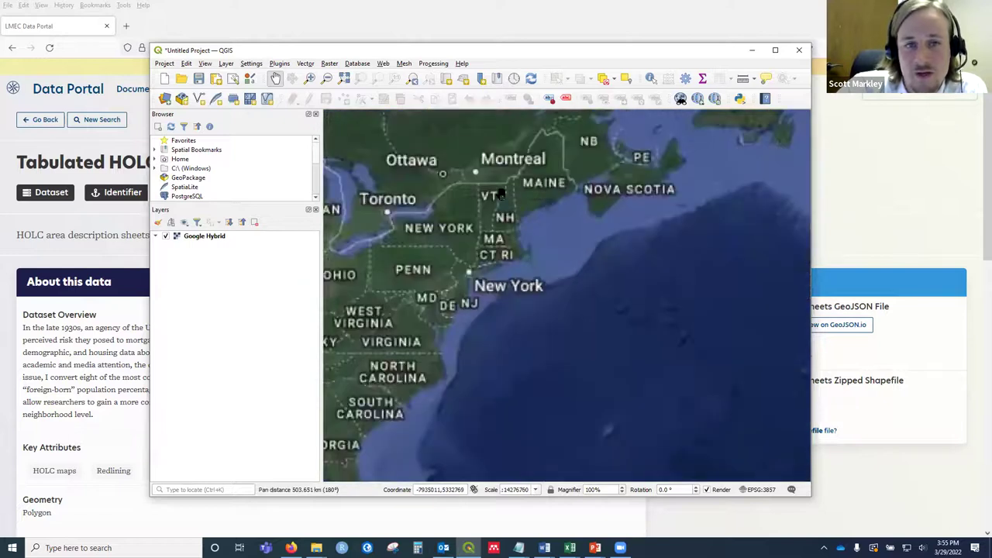
left_click(383, 63)
mouse_move(427, 87)
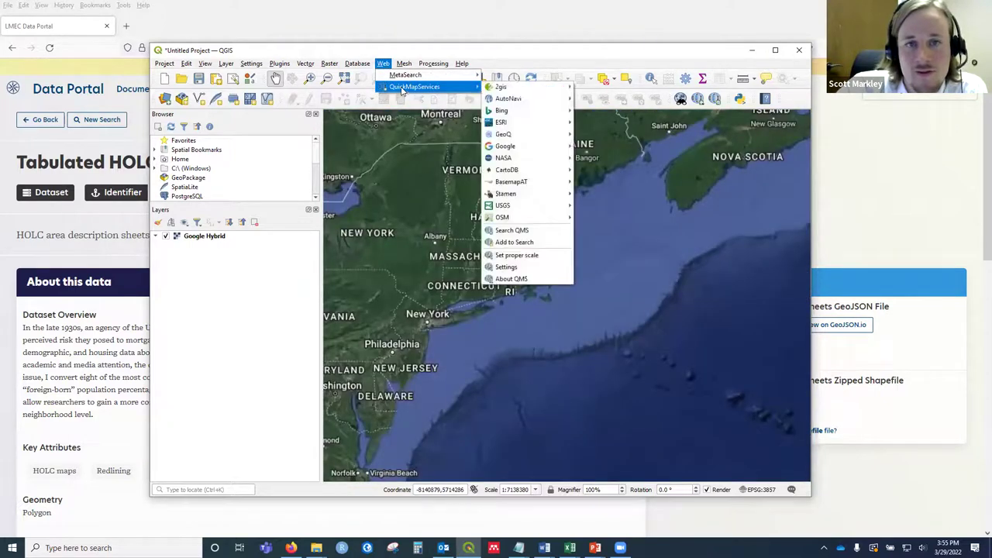
left_click(512, 256)
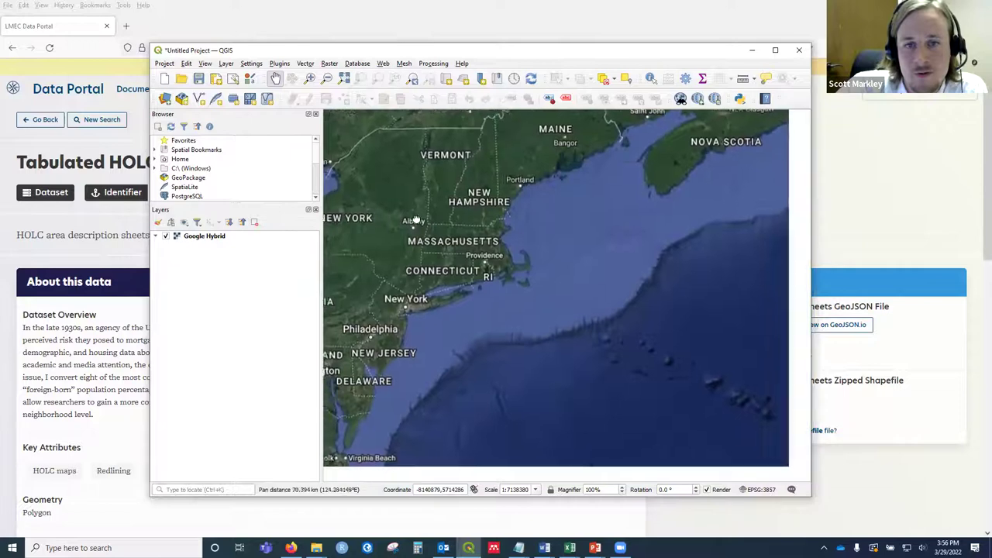
left_click_drag(512, 256, 531, 259)
scroll(523, 268, "up", 1)
scroll(508, 244, "up", 1)
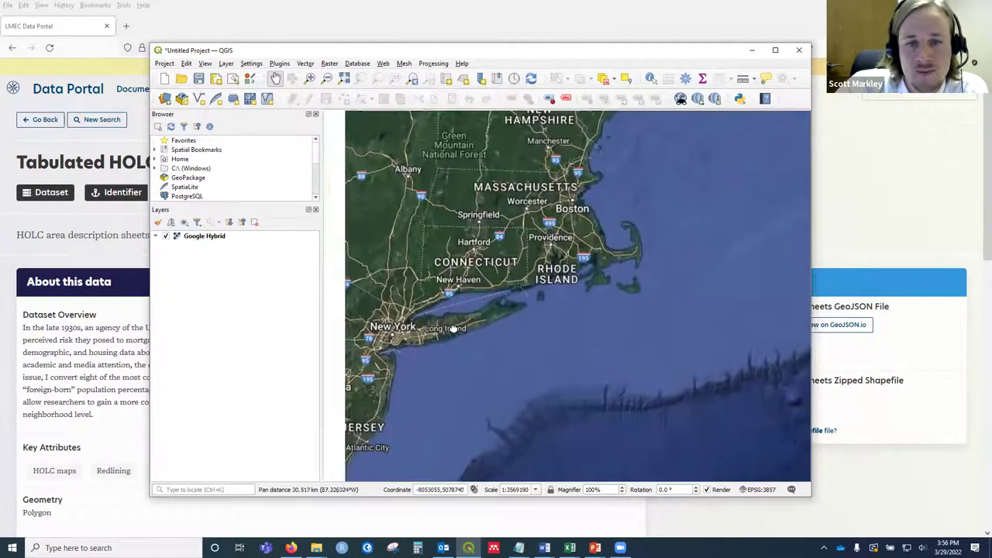
scroll(549, 232, "up", 1)
scroll(547, 212, "up", 2)
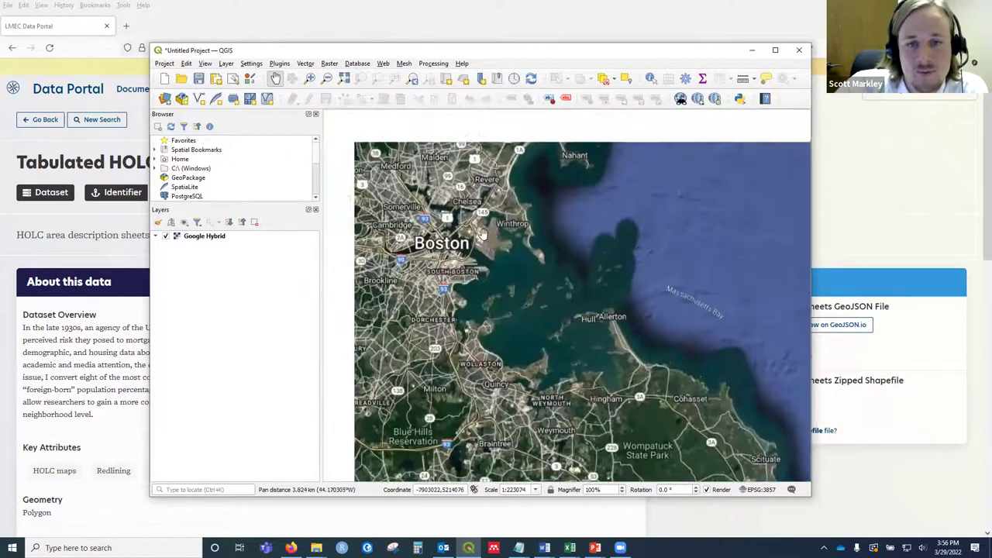
left_click(775, 49)
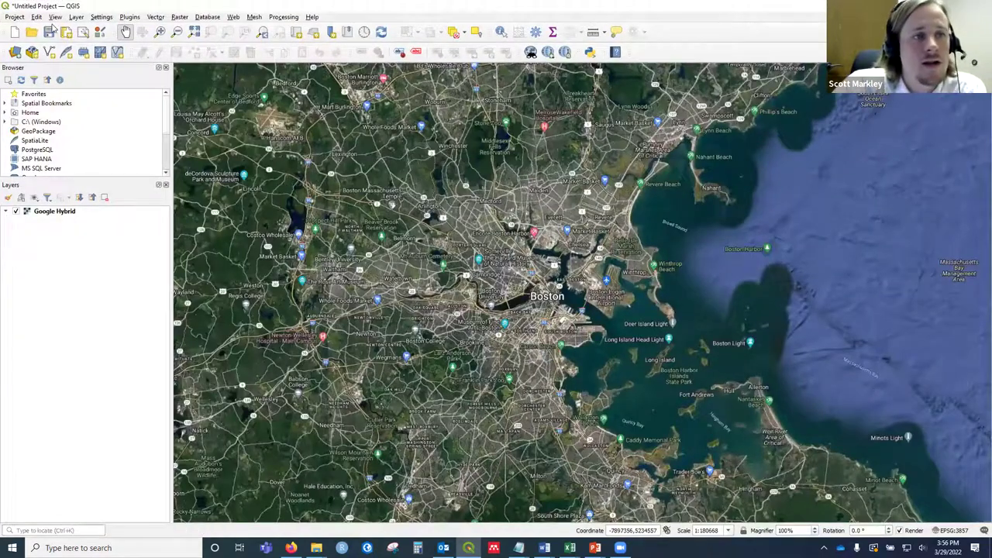
left_click(76, 17)
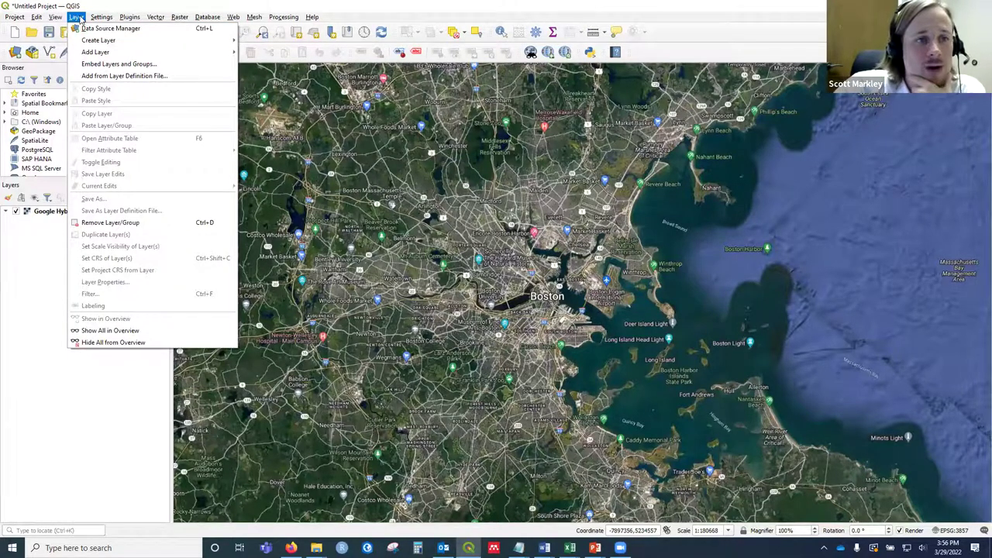
Add HOLC_DATA.GeoJSON as a vector layer through the Data Source Manager.
mouse_move(117, 52)
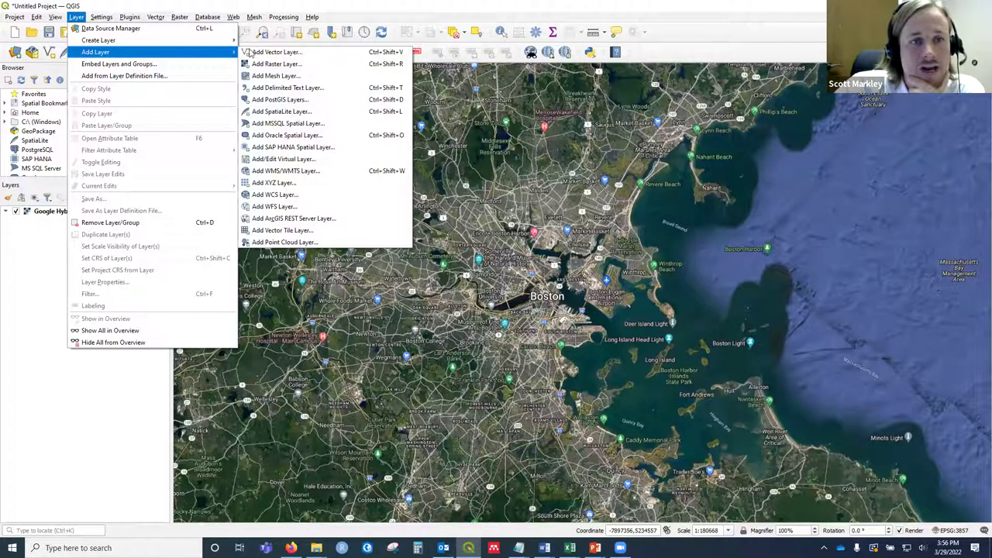
left_click(276, 52)
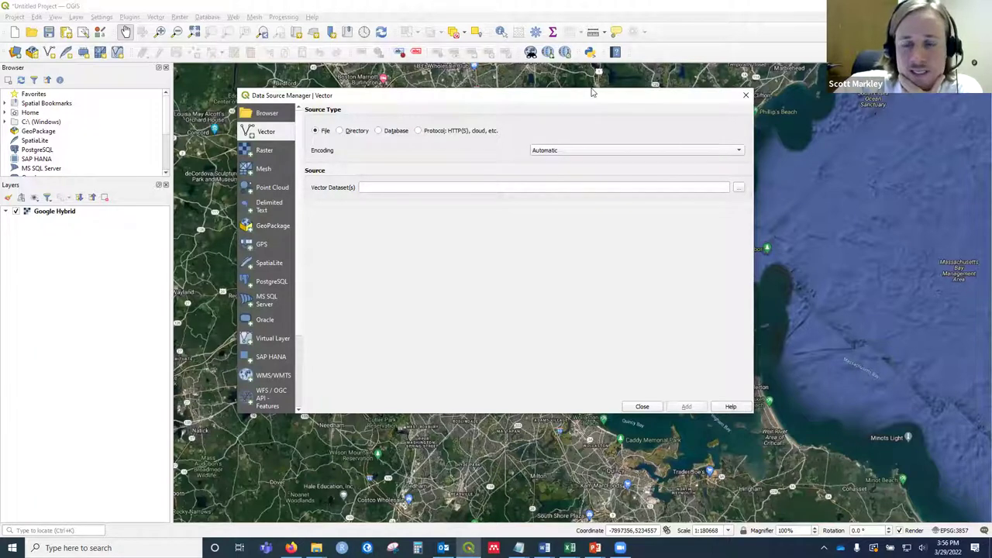
left_click_drag(592, 92, 593, 106)
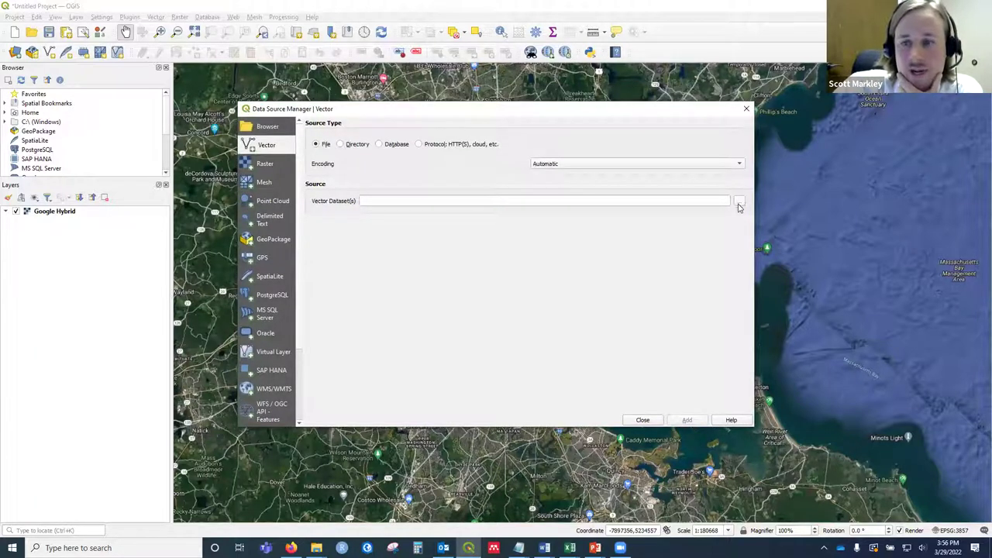
left_click(739, 203)
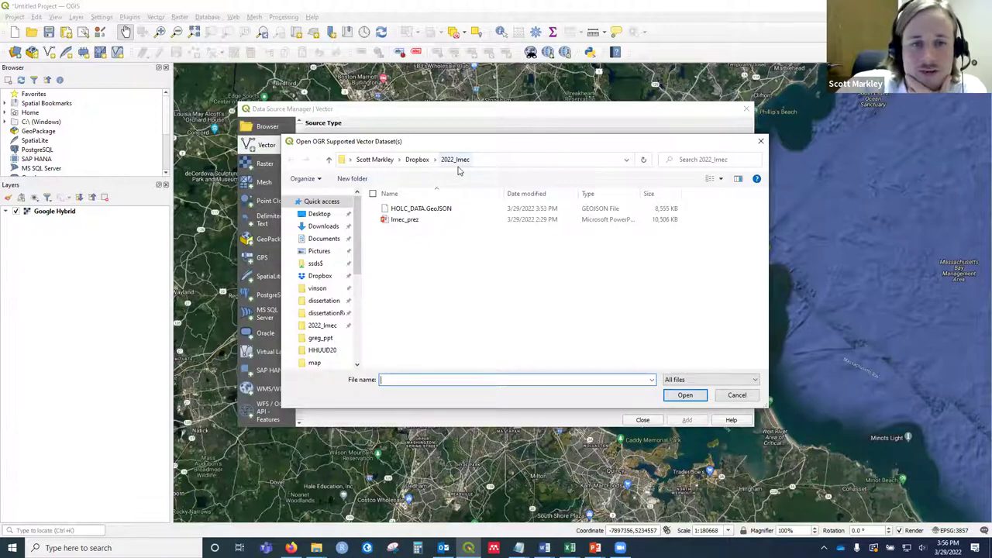
double_click(431, 211)
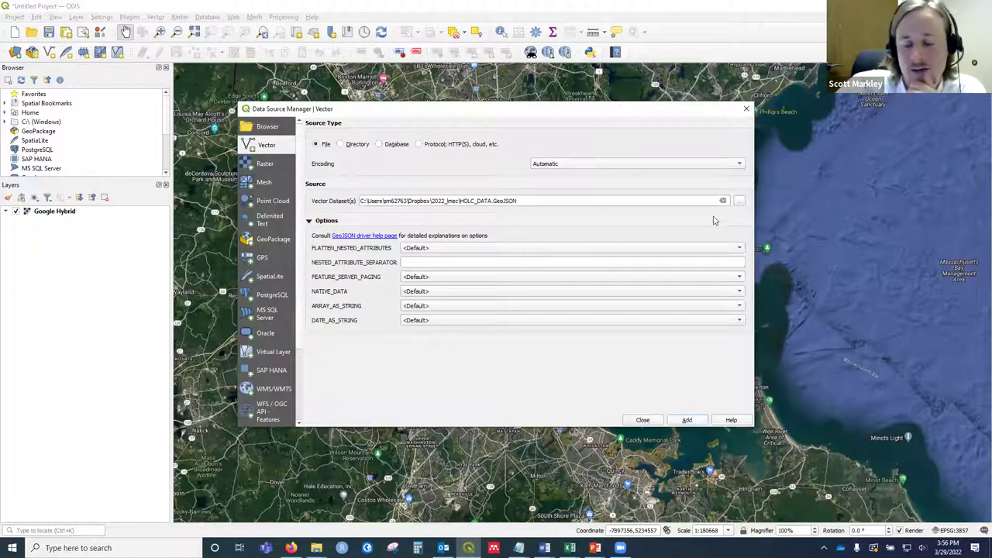
key("Return")
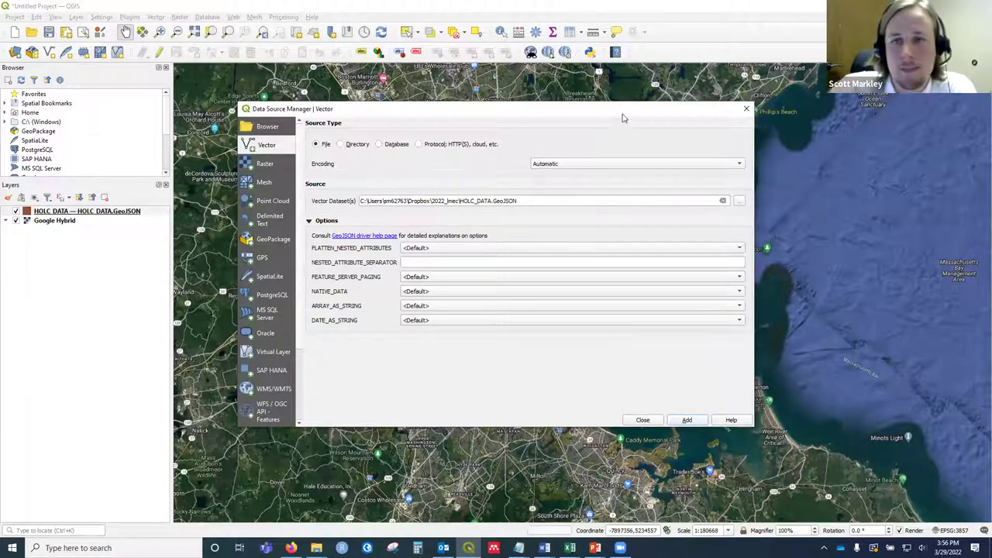
left_click(746, 108)
left_click_drag(639, 246, 698, 200)
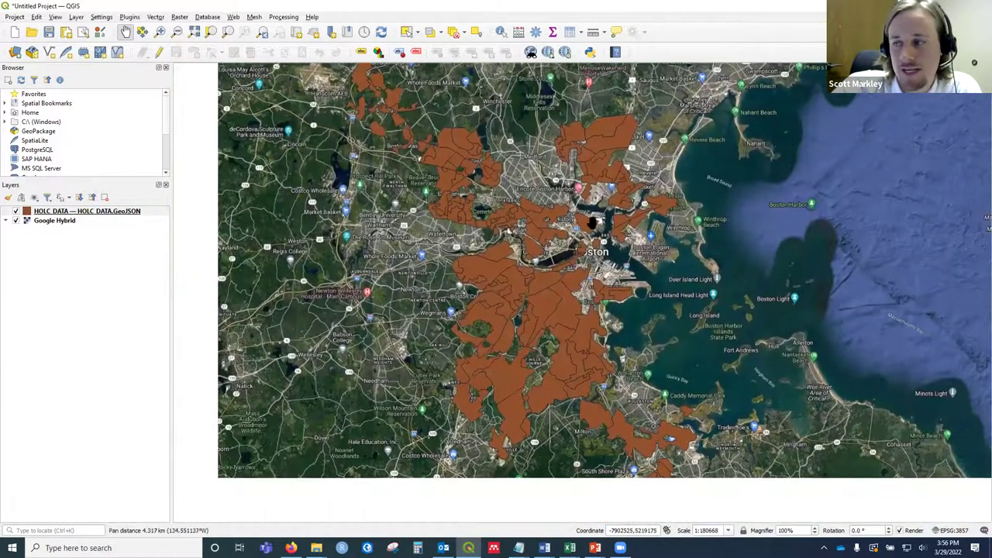
scroll(530, 395, "up", 1)
scroll(530, 395, "up", 1)
left_click_drag(531, 395, 744, 124)
scroll(602, 233, "down", 5)
left_click_drag(434, 341, 531, 252)
left_click_drag(401, 330, 645, 157)
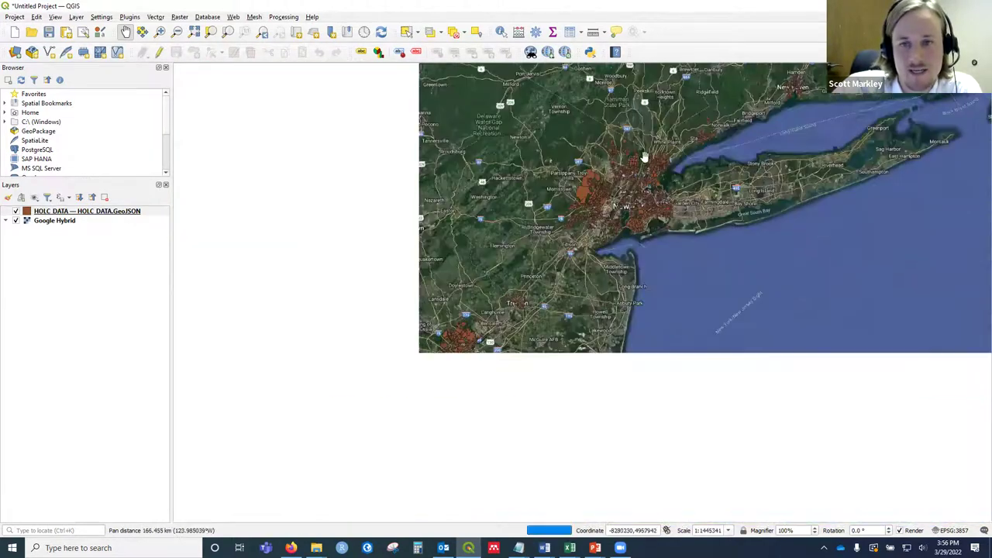
left_click_drag(612, 232, 743, 124)
left_click_drag(881, 89, 558, 337)
left_click_drag(876, 54, 527, 270)
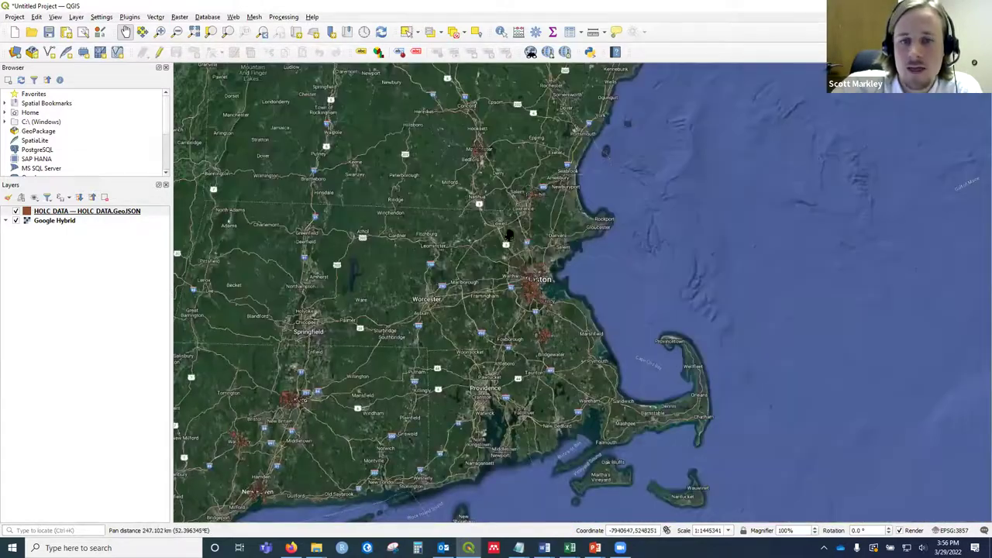
scroll(507, 283, "up", 2)
scroll(508, 283, "up", 1)
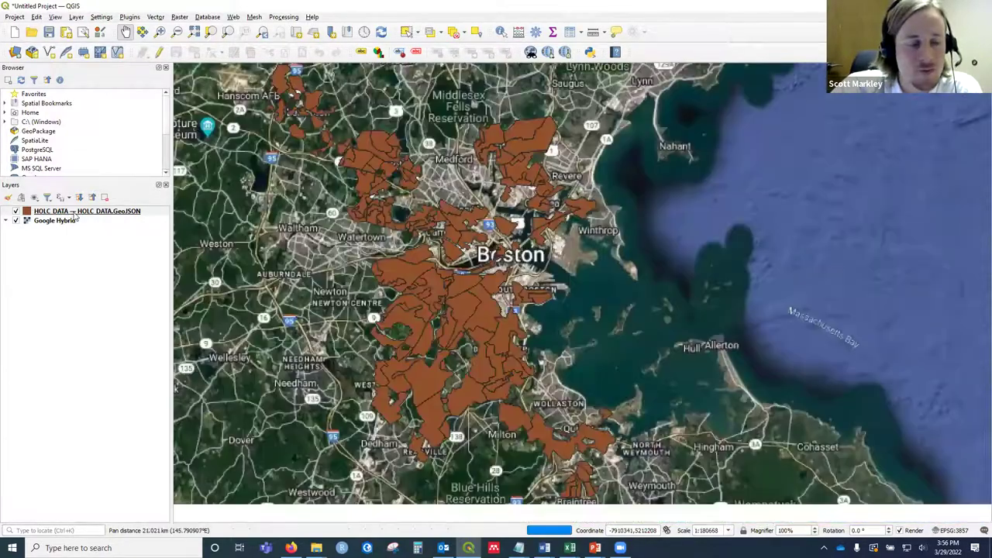
Open the HOLC DATA layer properties at Source, showing its EPSG:4326 - WGS 84 CRS.
right_click(78, 215)
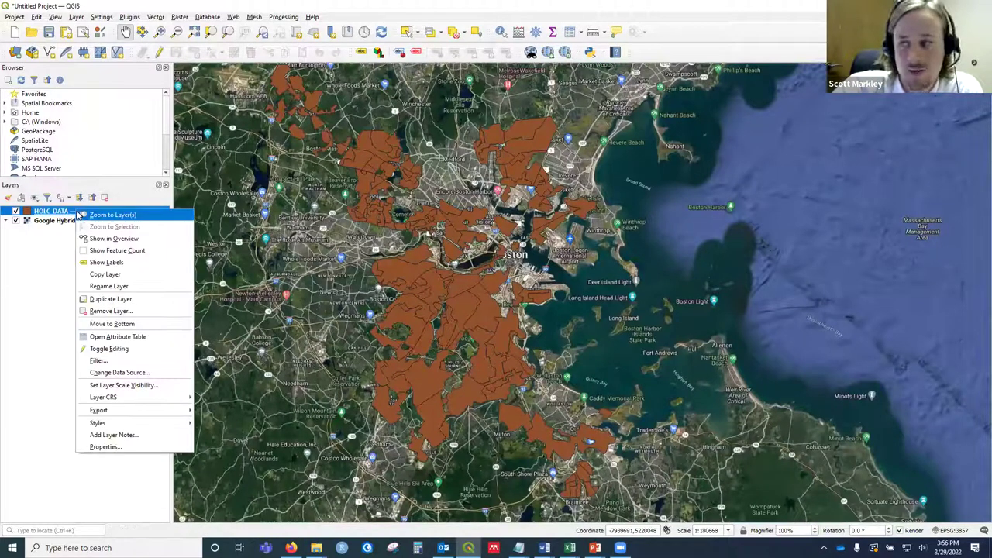
left_click(157, 451)
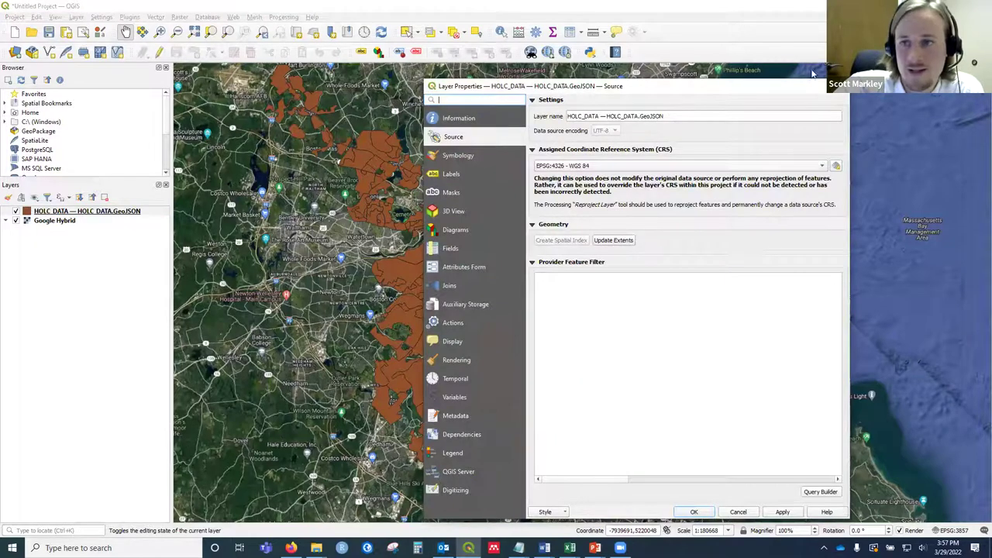
key("Escape")
right_click(118, 215)
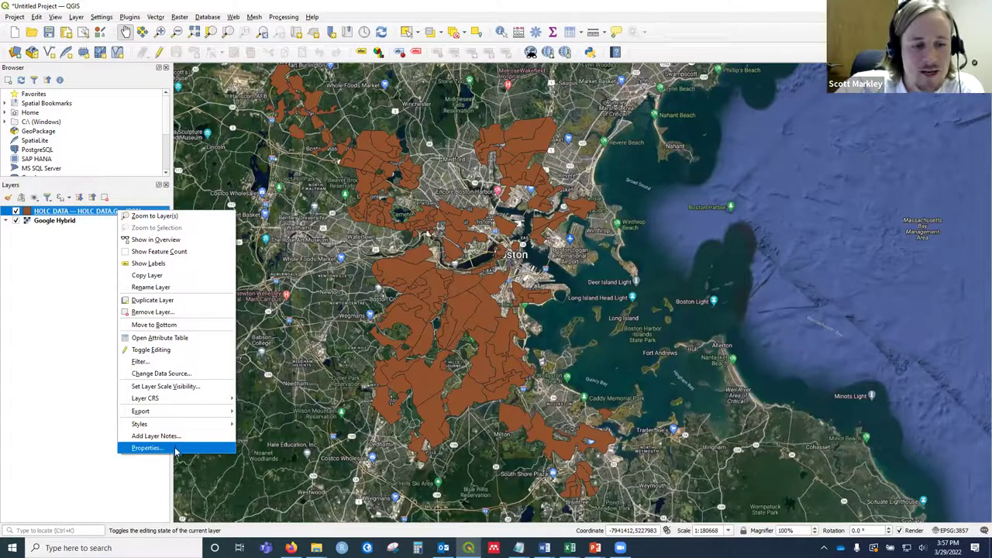
left_click(147, 448)
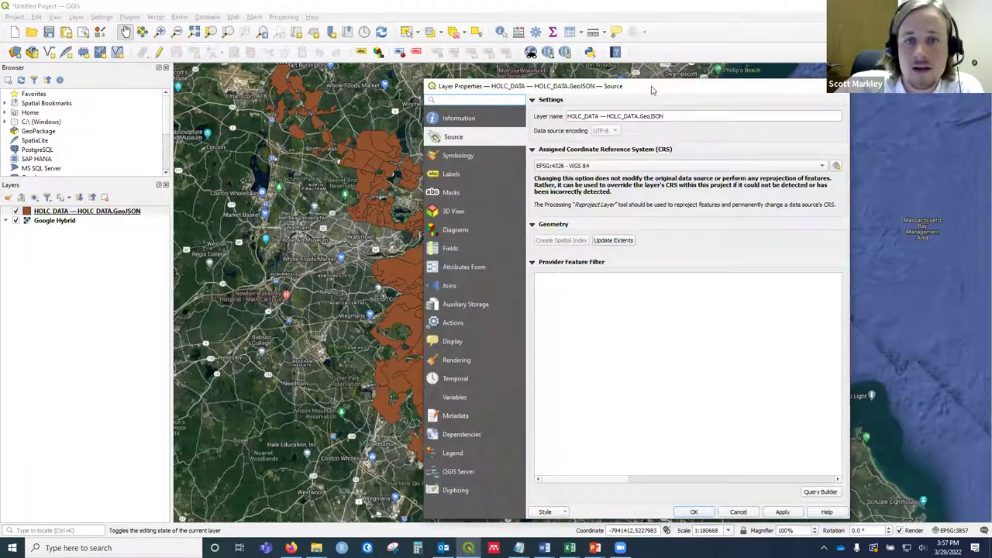
left_click_drag(652, 91, 528, 67)
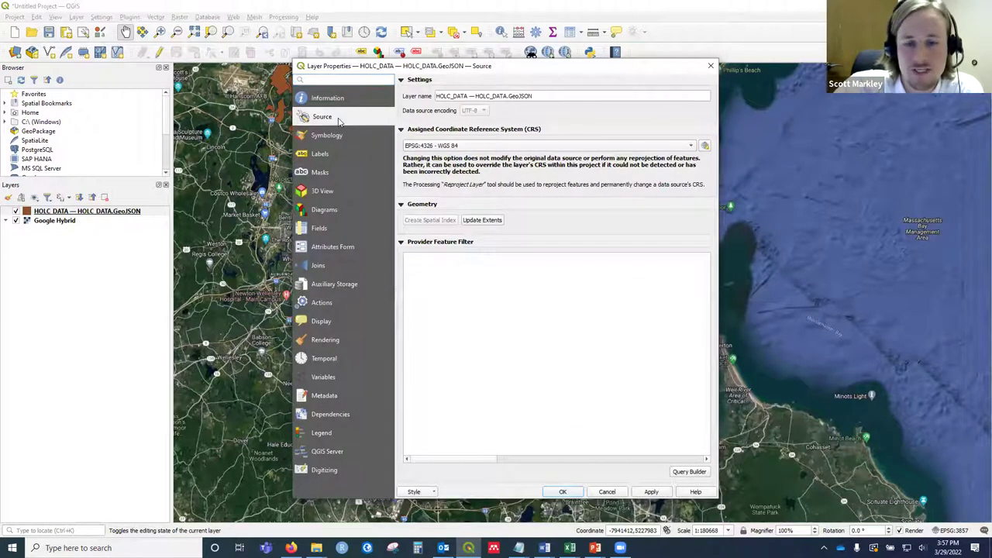
Use the Query Builder to filter HOLC DATA to "METRO" = 'Greater Boston' features.
left_click(688, 472)
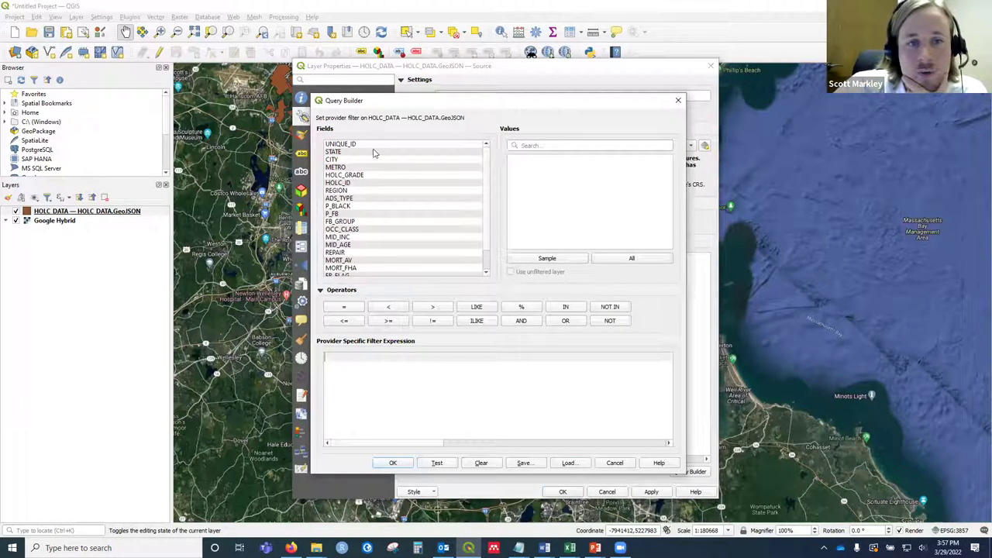
double_click(335, 168)
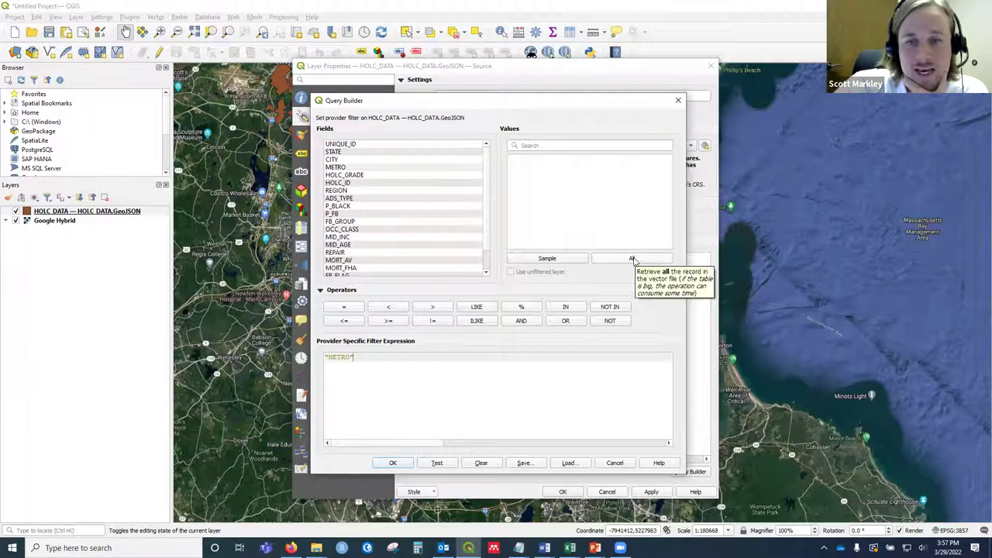
left_click(633, 259)
scroll(552, 201, "down", 8)
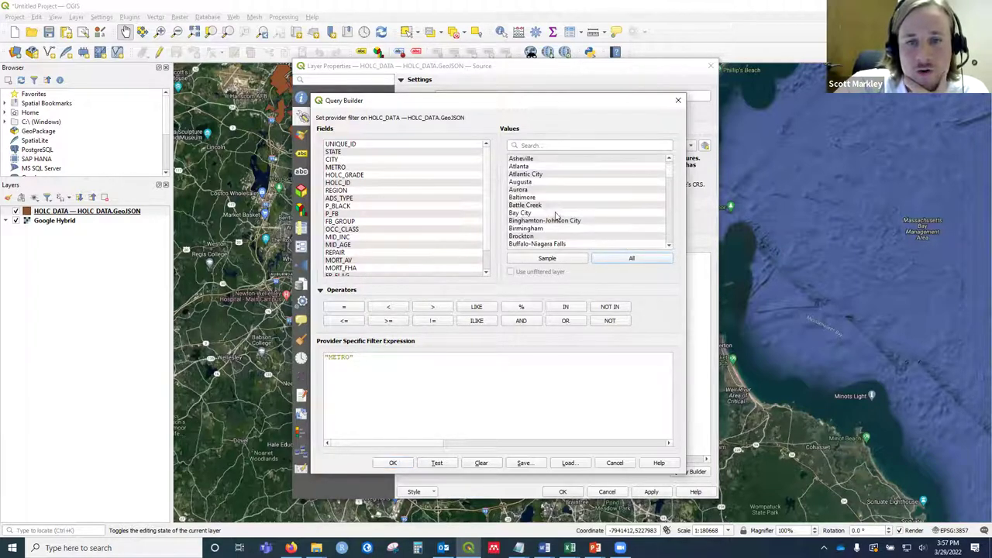
left_click(556, 145)
type("bos")
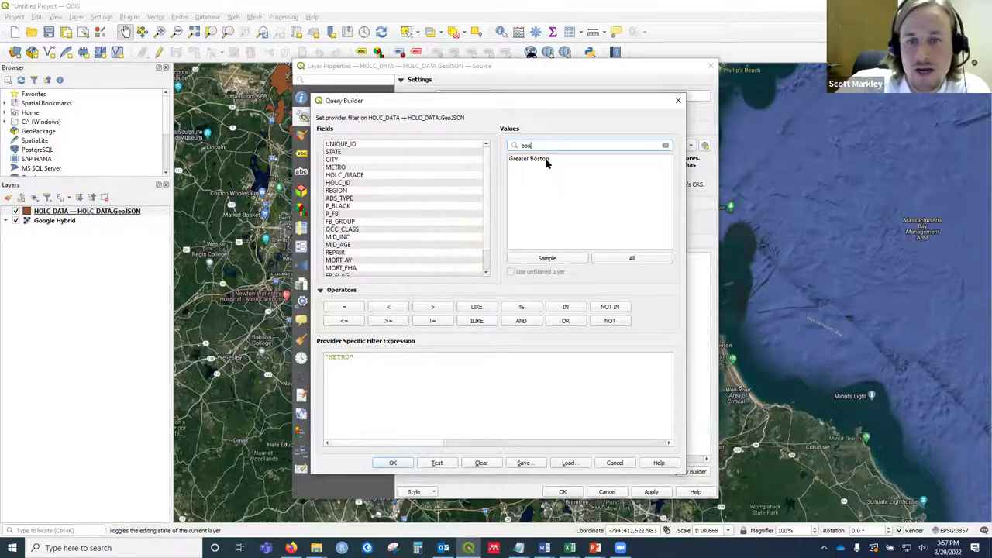
double_click(535, 158)
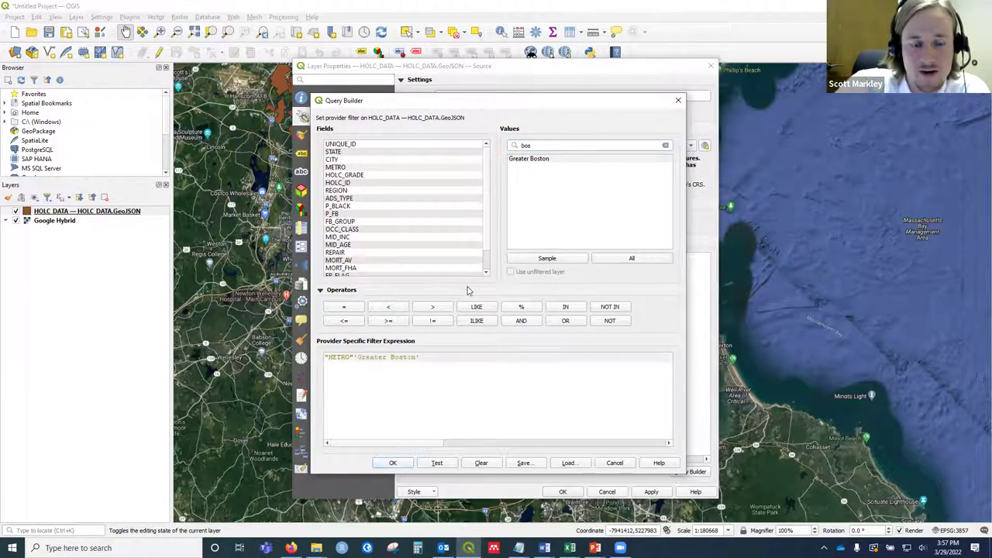
left_click(355, 358)
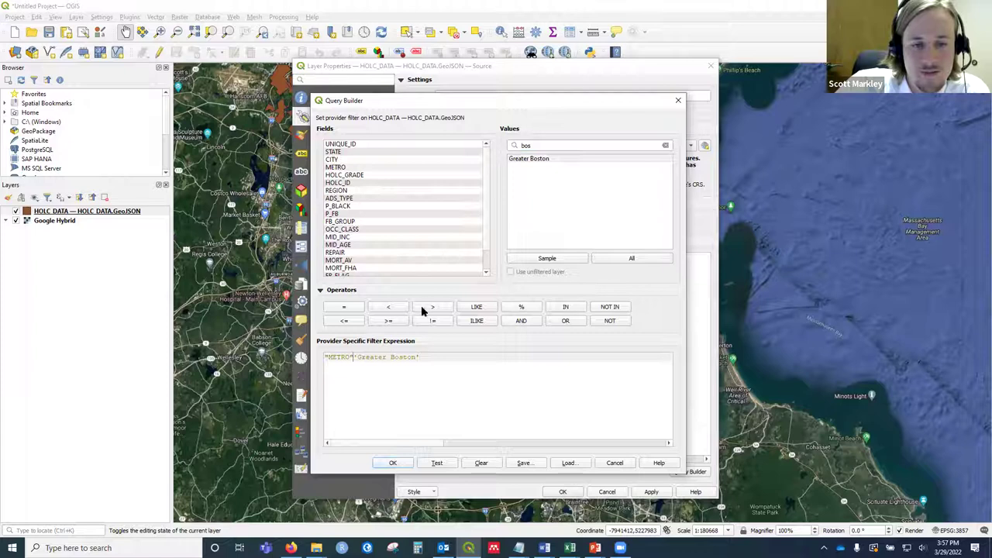
left_click(344, 307)
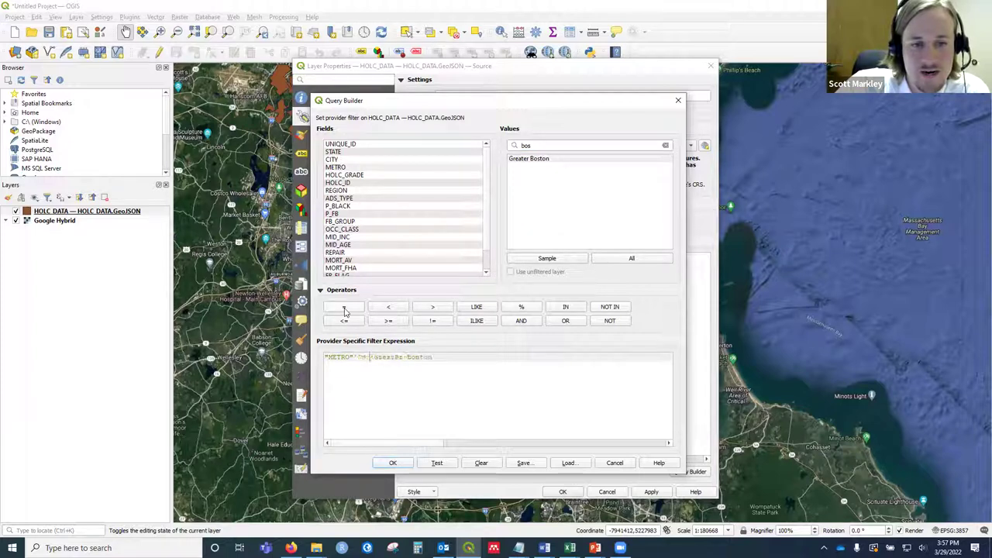
left_click(393, 463)
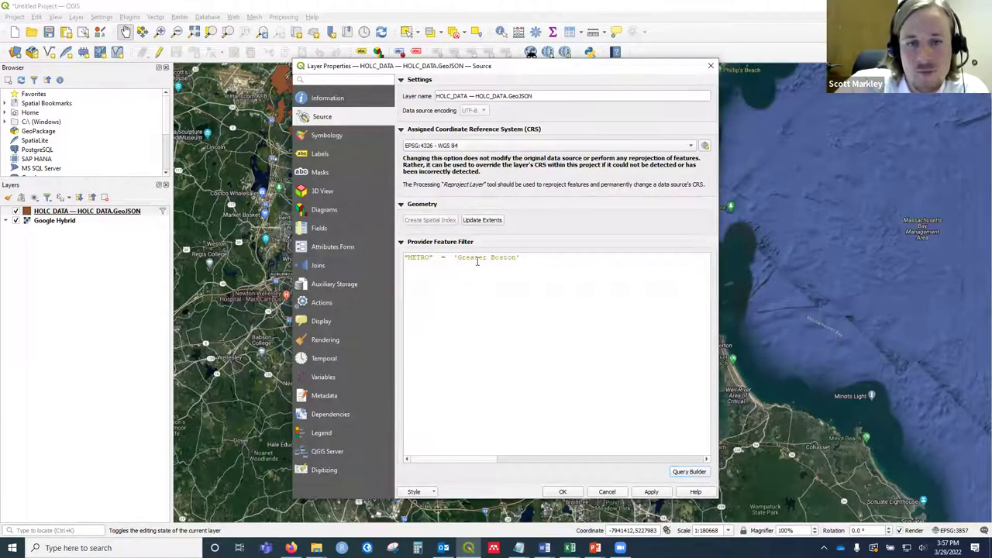
Apply the Greater Boston filter and zoom out to confirm only Boston-area HOLC polygons remain.
left_click(562, 492)
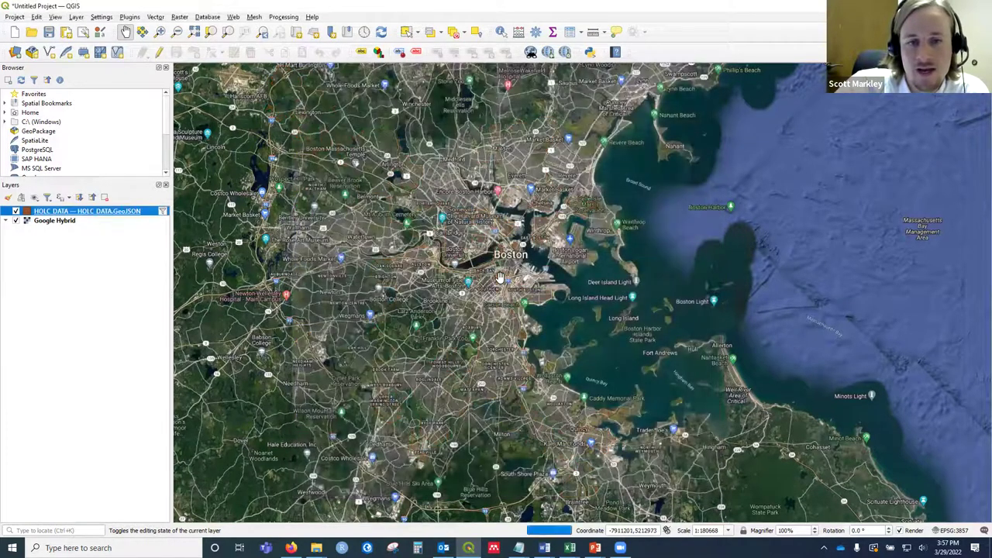
scroll(471, 246, "down", 2)
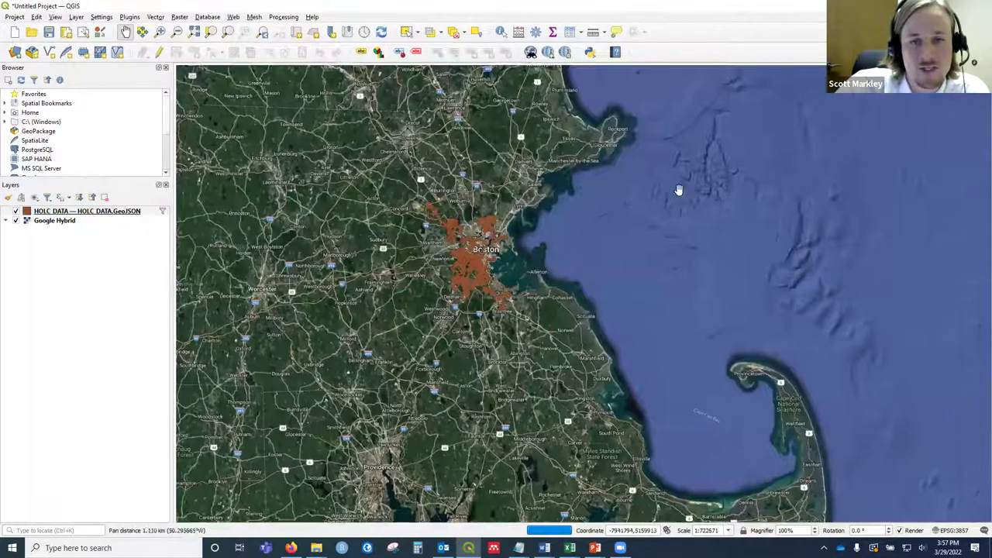
left_click_drag(372, 406, 655, 197)
scroll(655, 198, "down", 1)
left_click_drag(177, 461, 341, 228)
left_click_drag(817, 96, 476, 336)
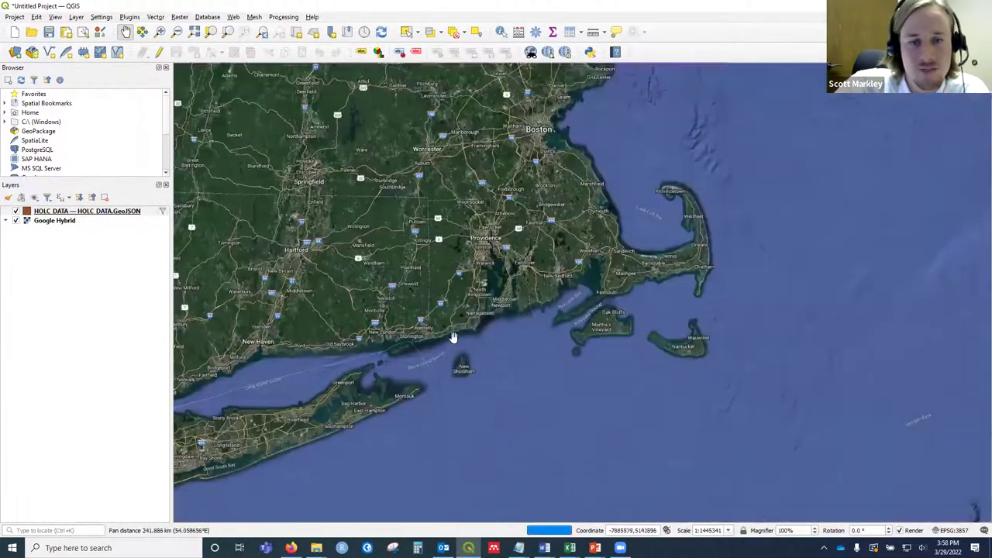
left_click_drag(576, 106, 492, 310)
scroll(492, 309, "up", 2)
scroll(408, 292, "up", 1)
left_click_drag(408, 293, 456, 211)
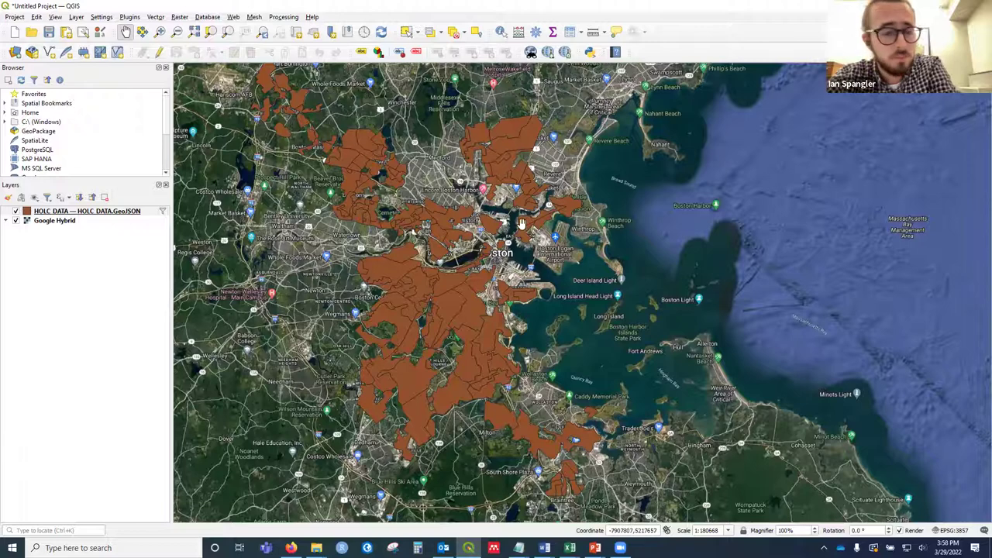
Zoom and pan in close on downtown Boston's HOLC polygons.
left_click_drag(491, 199, 519, 183)
scroll(529, 238, "up", 1)
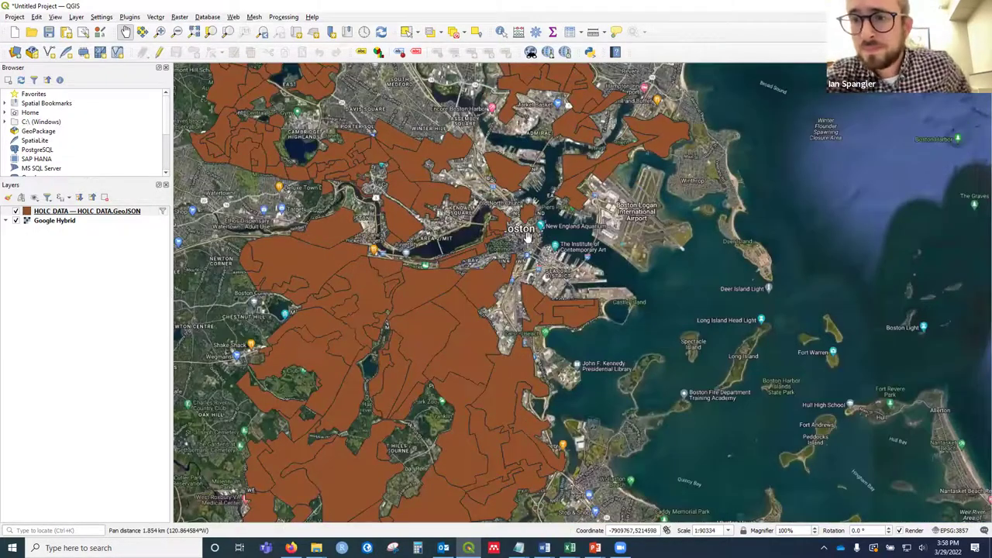
scroll(526, 236, "up", 1)
left_click_drag(526, 236, 526, 218)
scroll(526, 217, "down", 1)
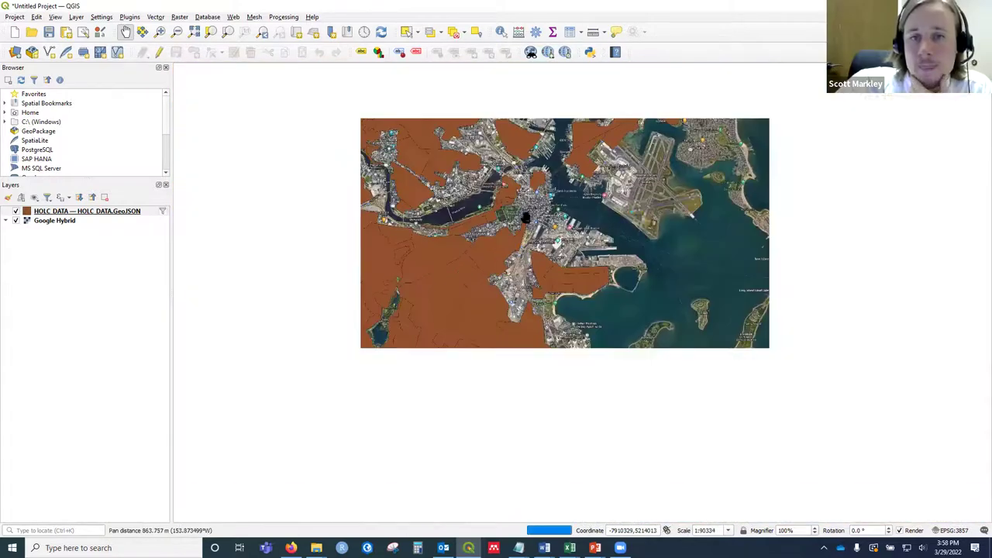
left_click_drag(474, 281, 453, 203)
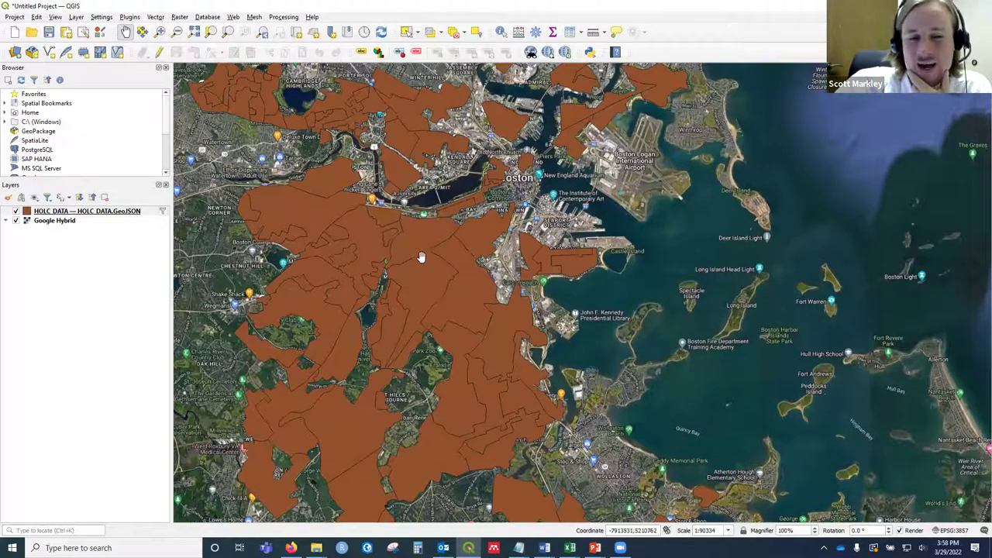
left_click_drag(427, 248, 454, 282)
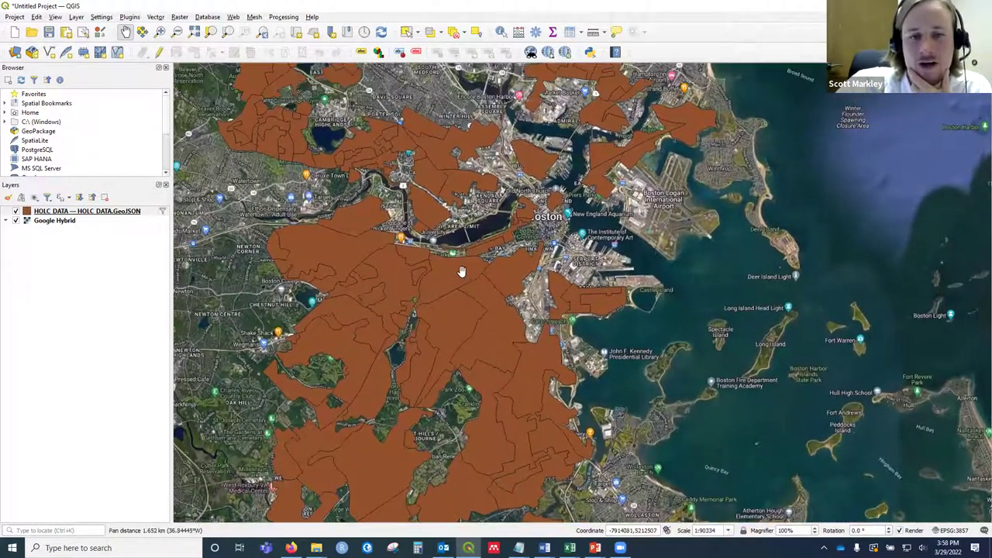
Open the HOLC DATA layer's Properties on the Symbology page.
right_click(117, 210)
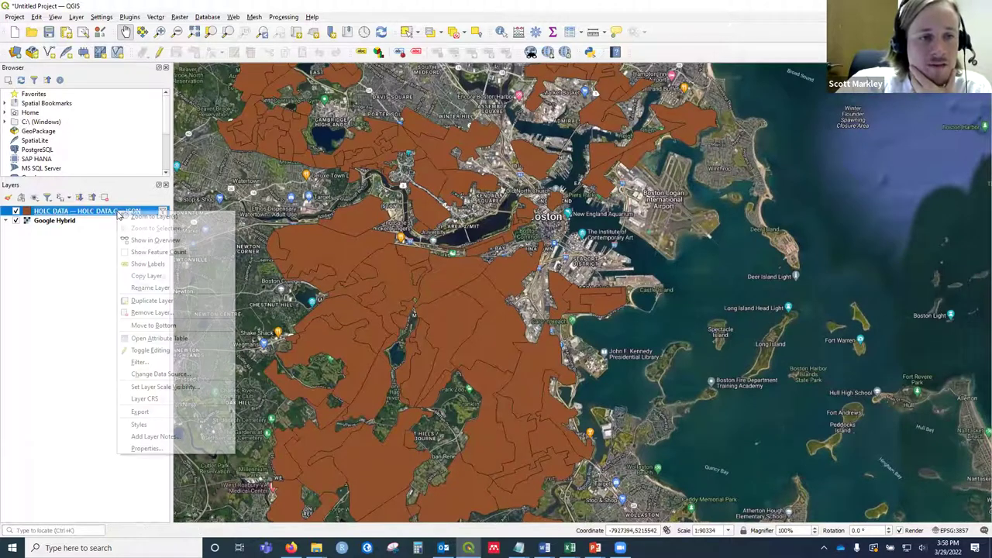
right_click(90, 209)
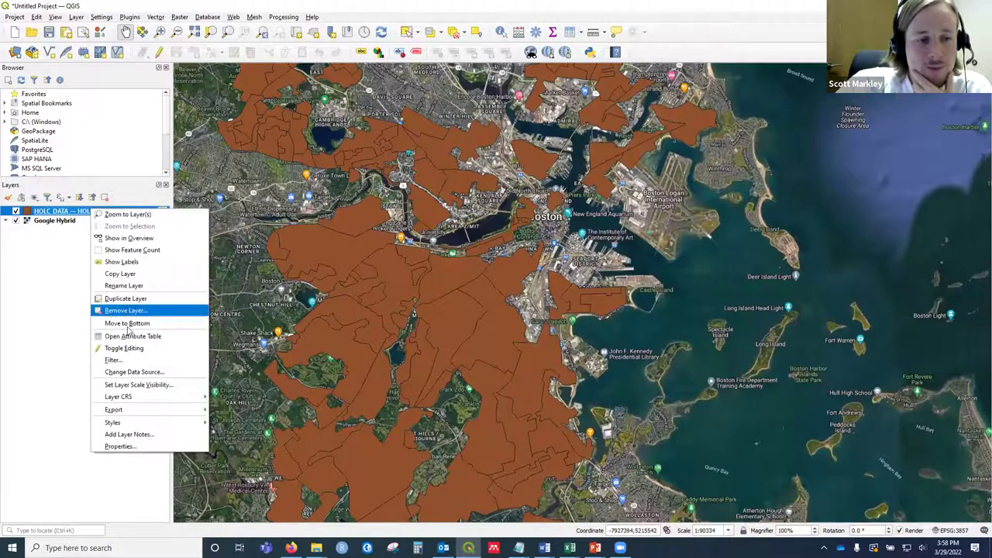
right_click(70, 209)
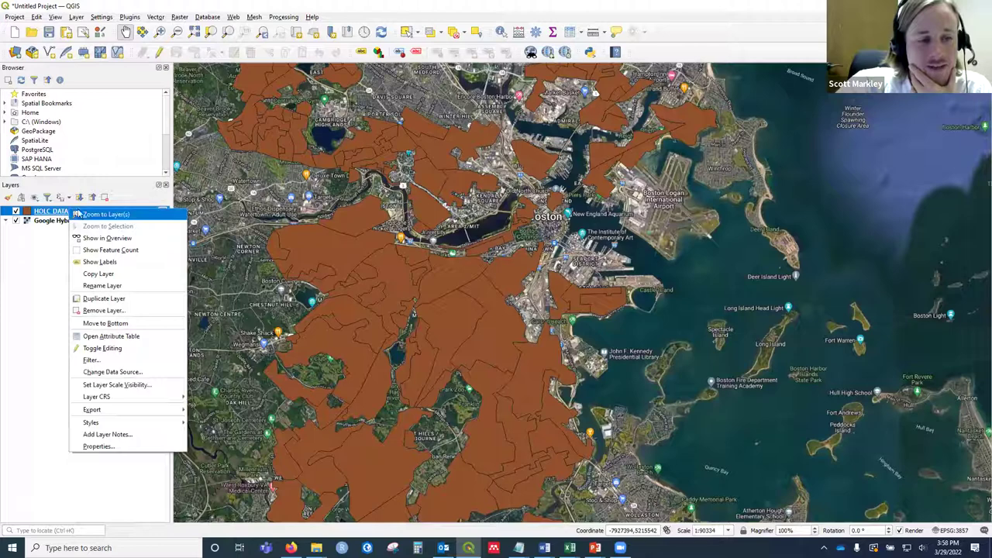
left_click(136, 447)
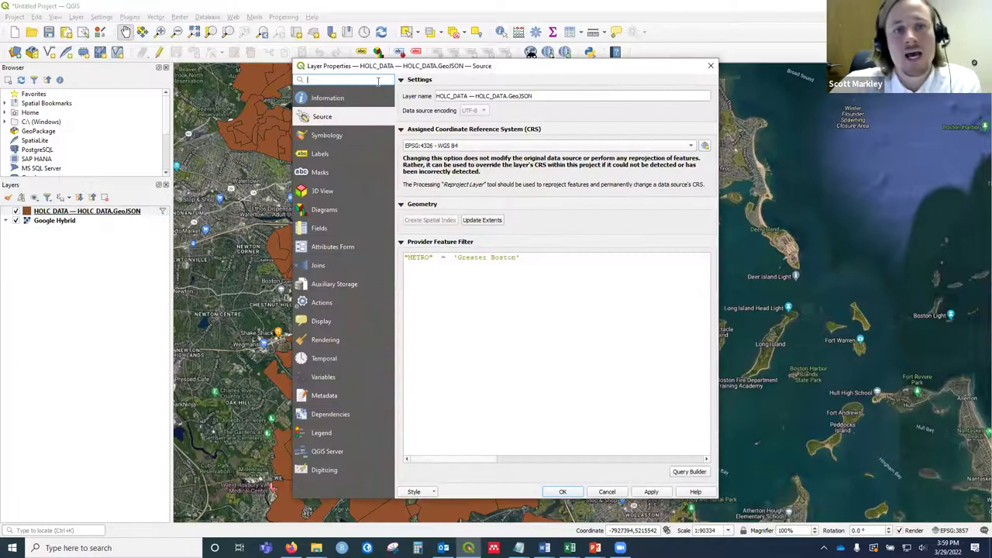
left_click(326, 136)
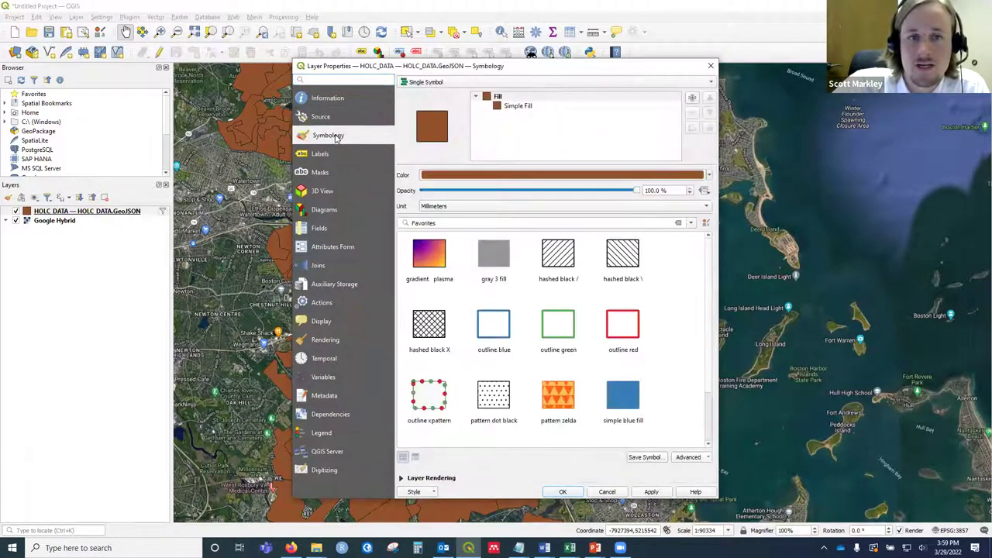
Switch HOLC DATA to Categorized symbology on HOLC_GRADE and classify it into A, B, C, D.
left_click(445, 83)
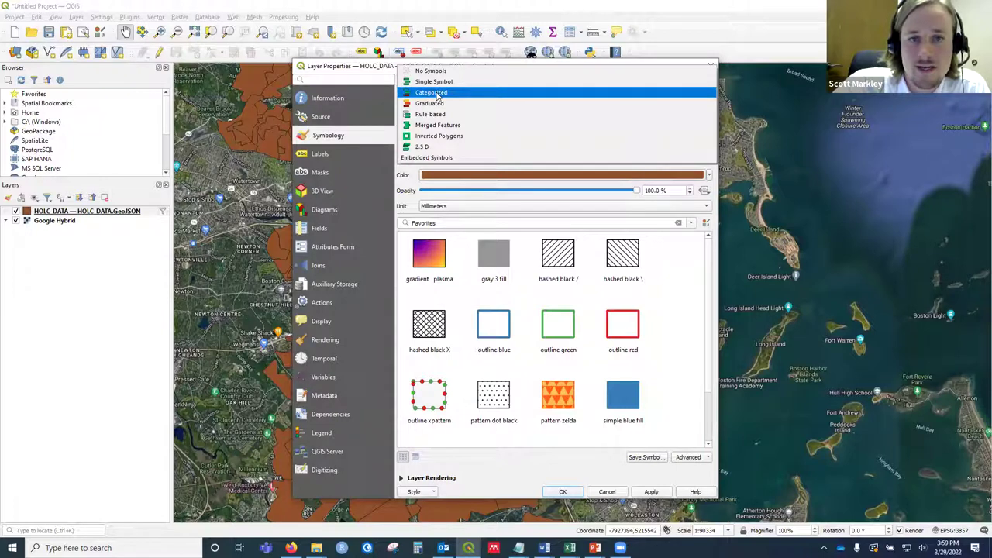
left_click(438, 93)
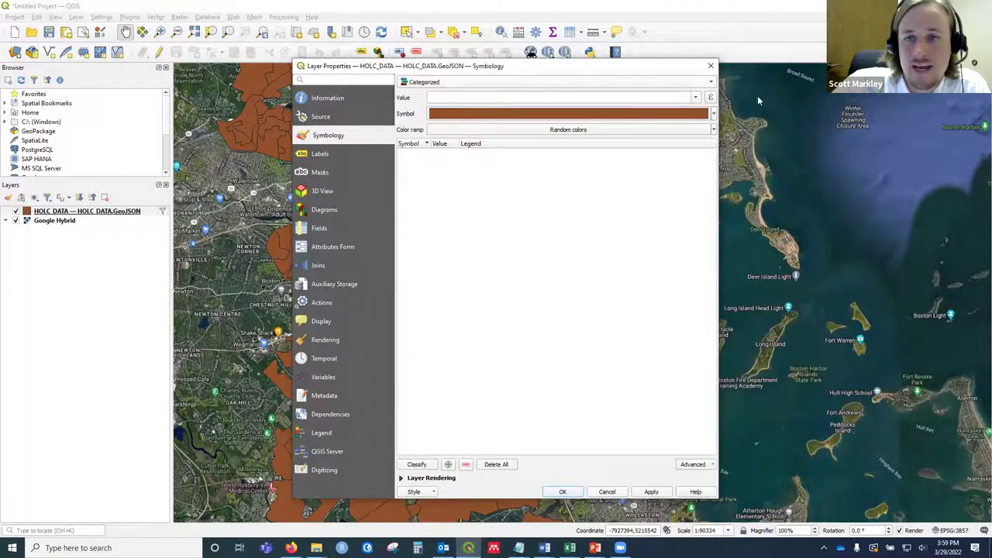
left_click(697, 97)
left_click(698, 98)
left_click(697, 97)
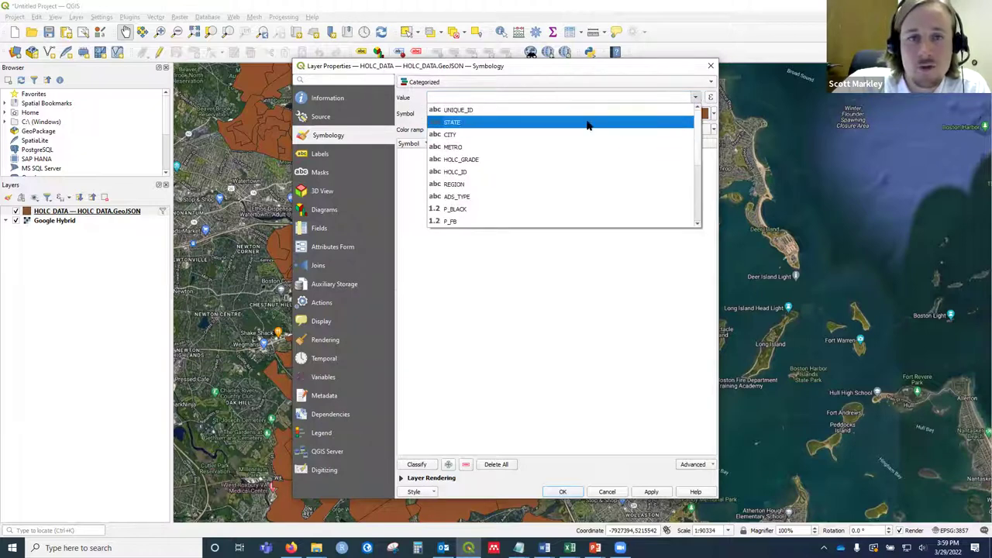
left_click(544, 160)
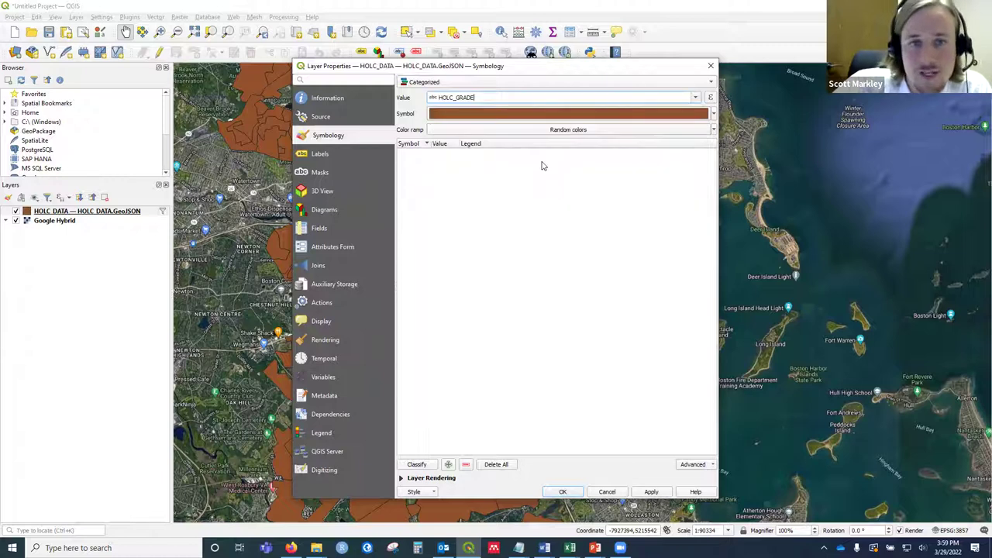
left_click(417, 464)
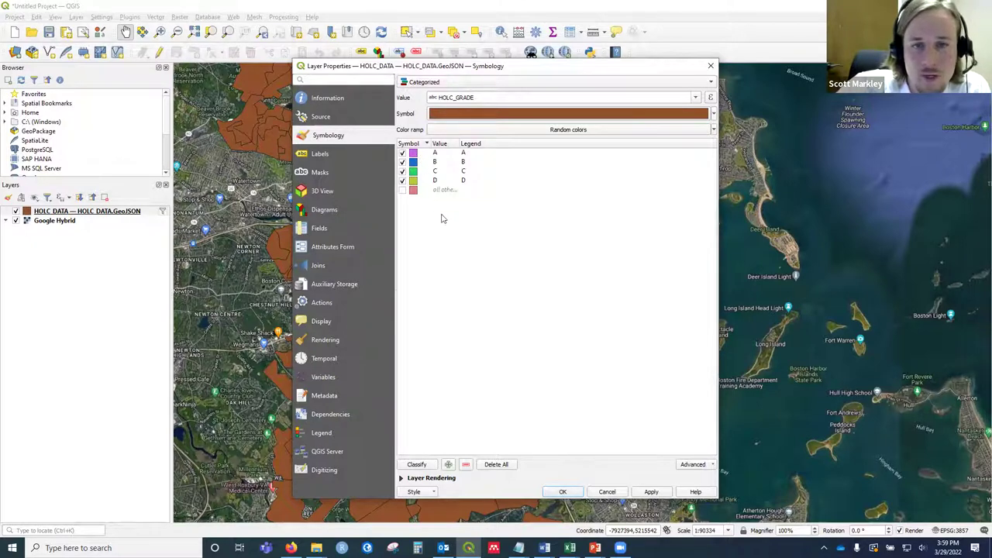
Give the grade A category a dark green fill.
double_click(413, 154)
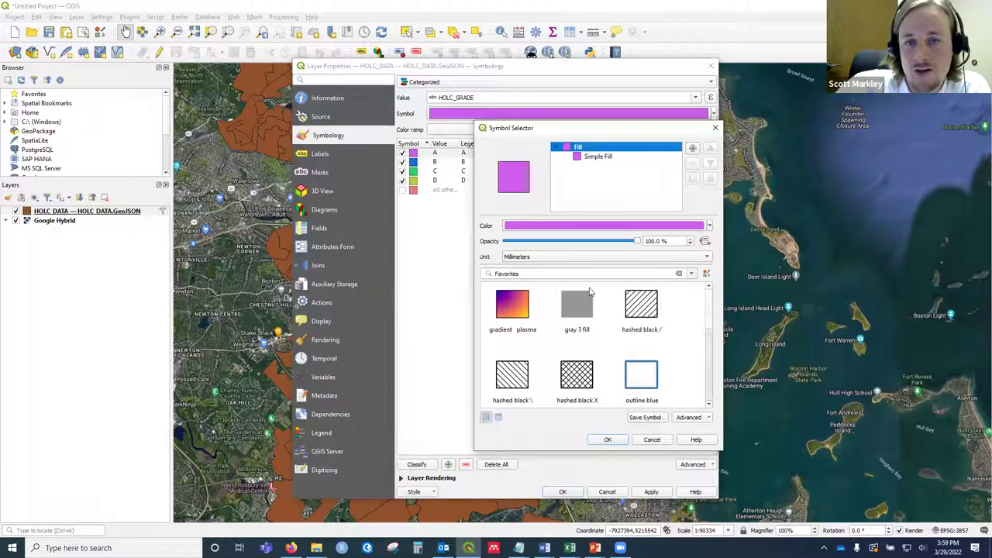
left_click(617, 228)
left_click(617, 228)
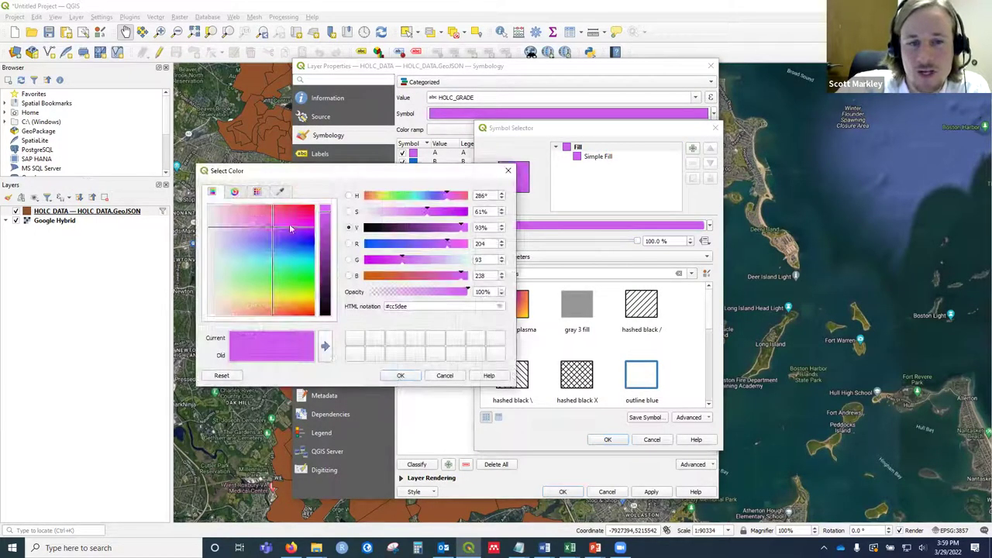
left_click_drag(275, 230, 296, 285)
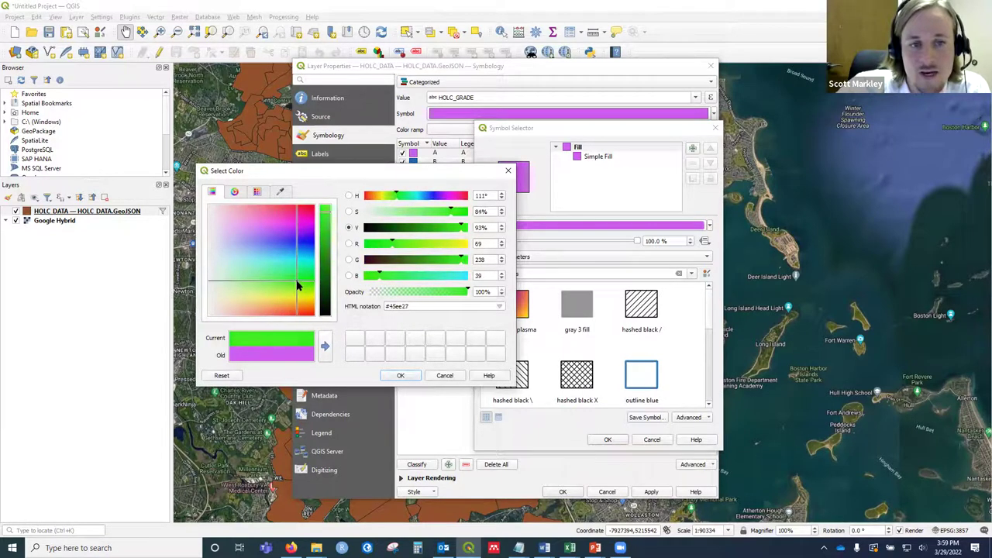
left_click_drag(327, 212, 325, 254)
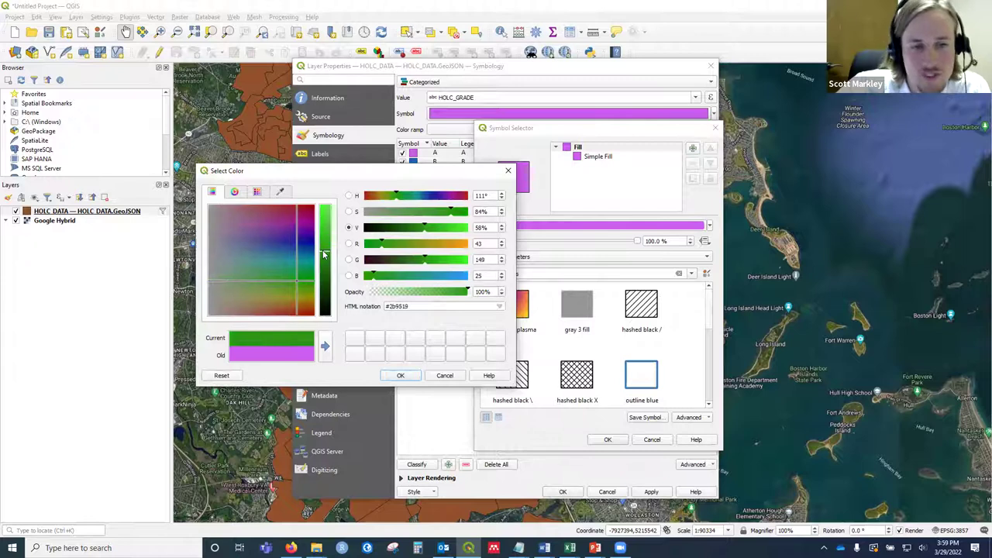
left_click(400, 376)
left_click(608, 439)
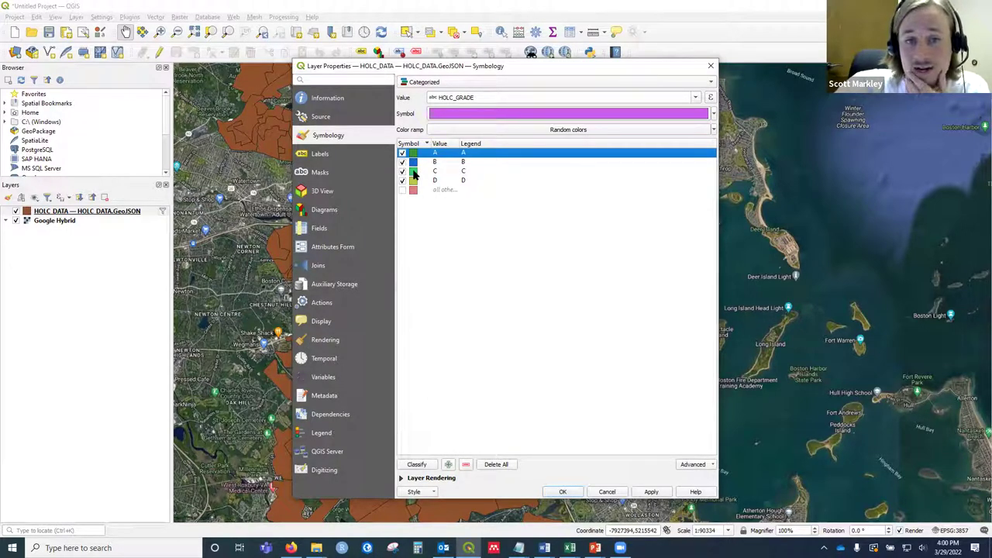
Give the grade C category a yellow fill.
double_click(413, 174)
left_click(584, 225)
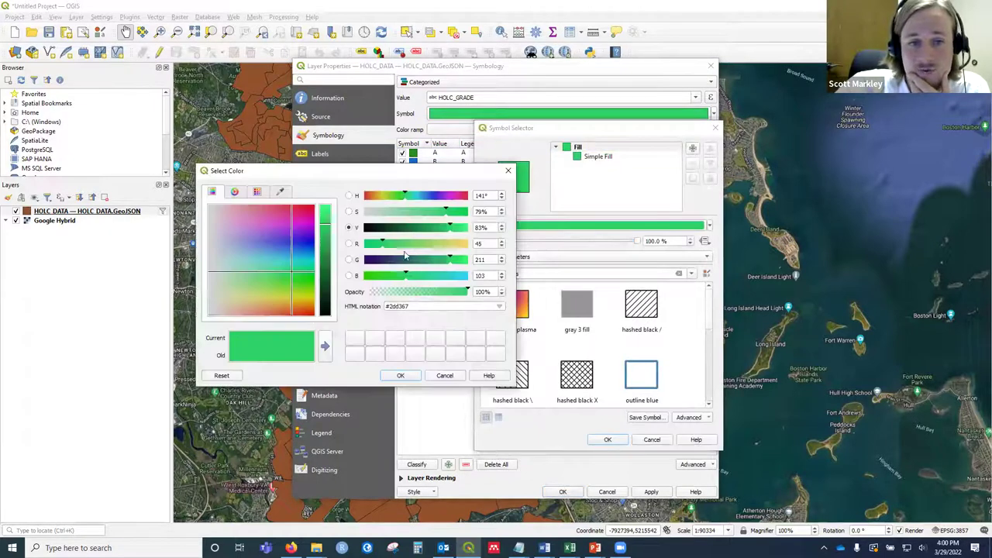
left_click_drag(300, 277, 304, 297)
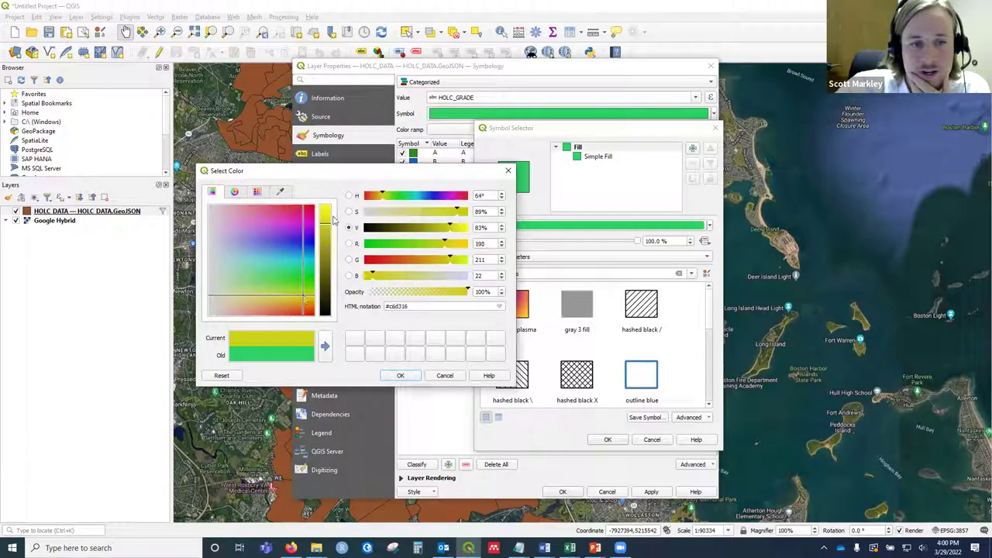
left_click_drag(330, 224, 331, 221)
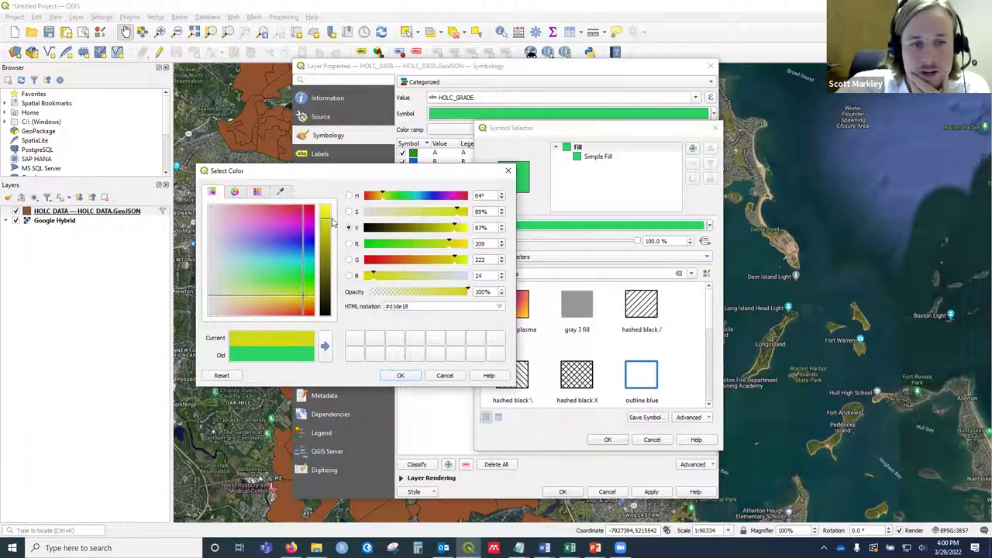
left_click(411, 377)
left_click(609, 441)
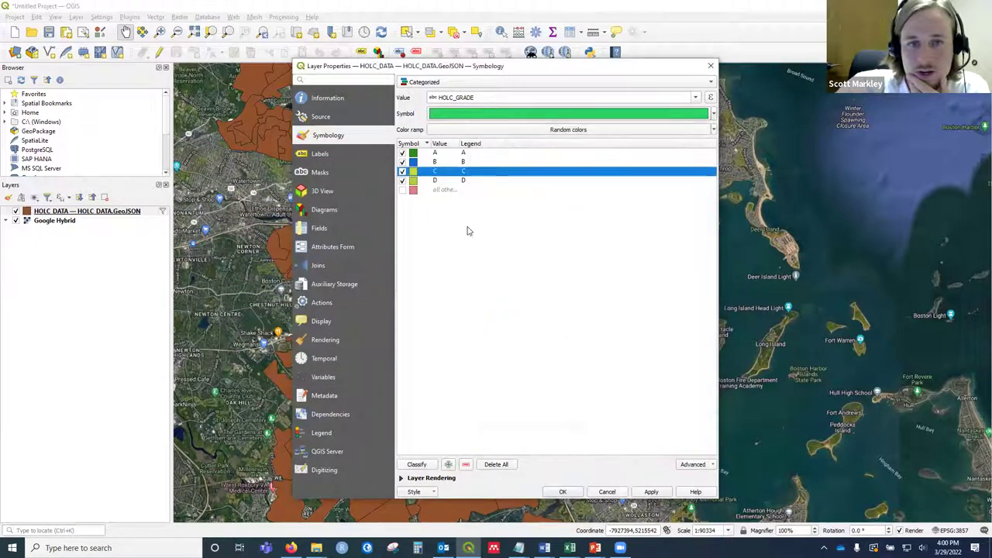
Give the grade D category a dark red fill.
double_click(413, 181)
left_click(528, 225)
left_click_drag(282, 295, 300, 314)
left_click(329, 237)
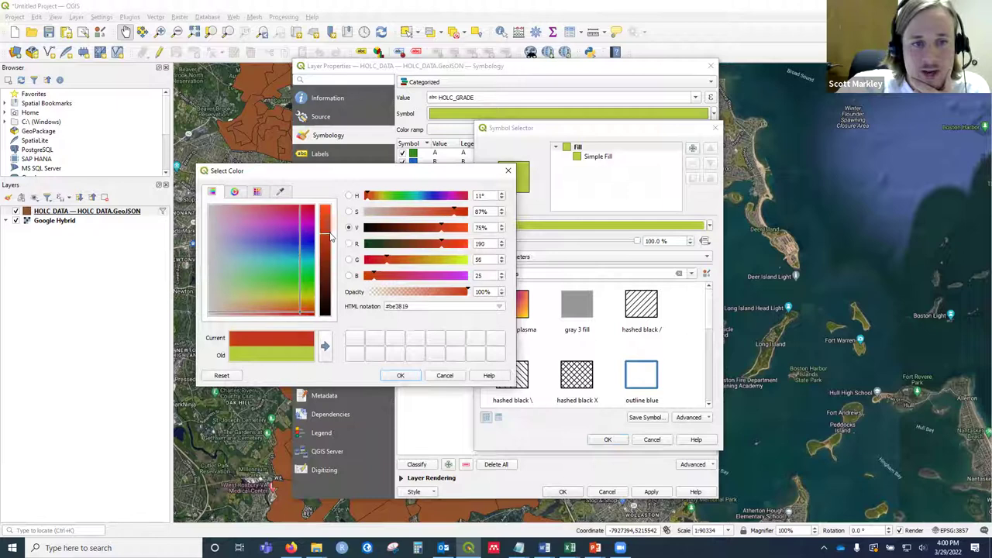
left_click(400, 376)
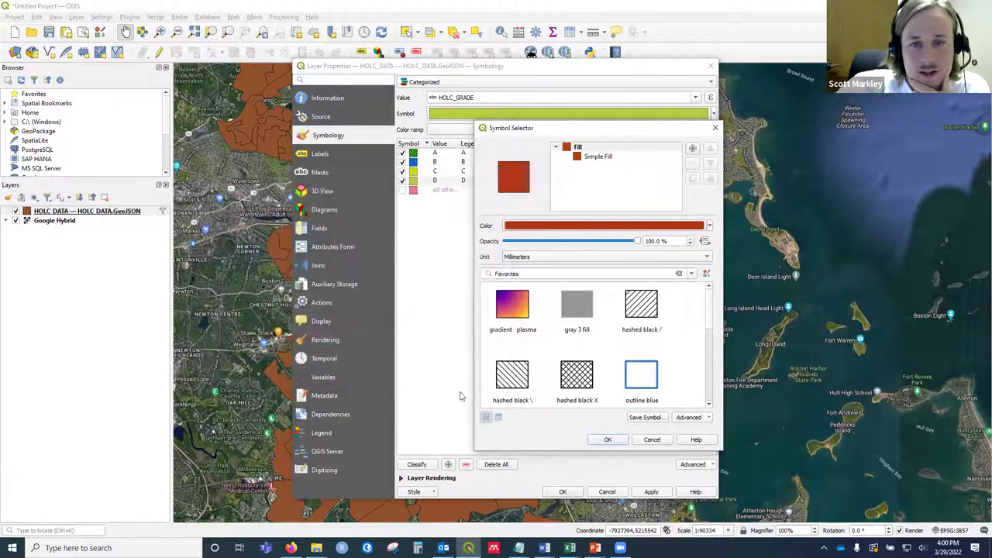
left_click(608, 439)
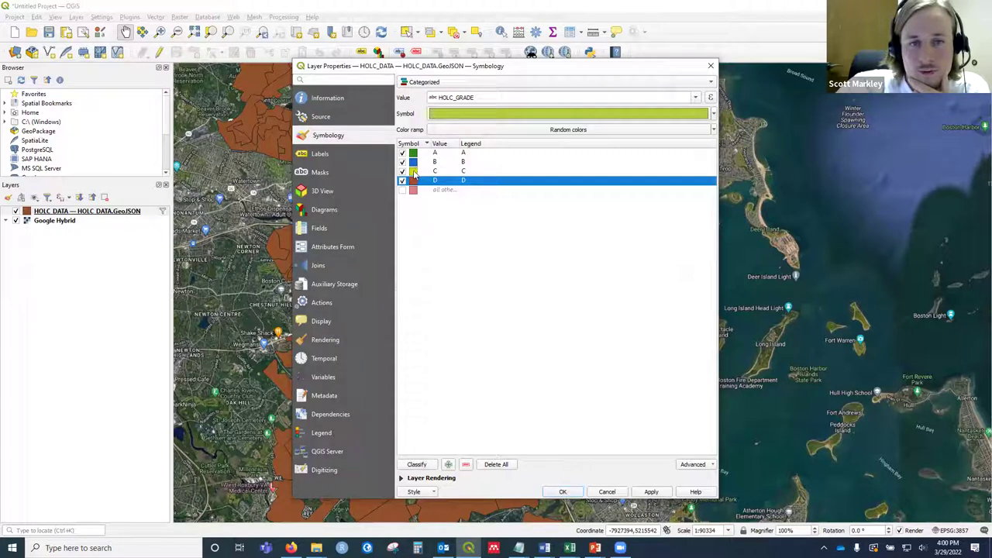
Set the HOLC layer's rendering opacity to 61% and apply it.
left_click(430, 479)
left_click_drag(656, 421, 577, 419)
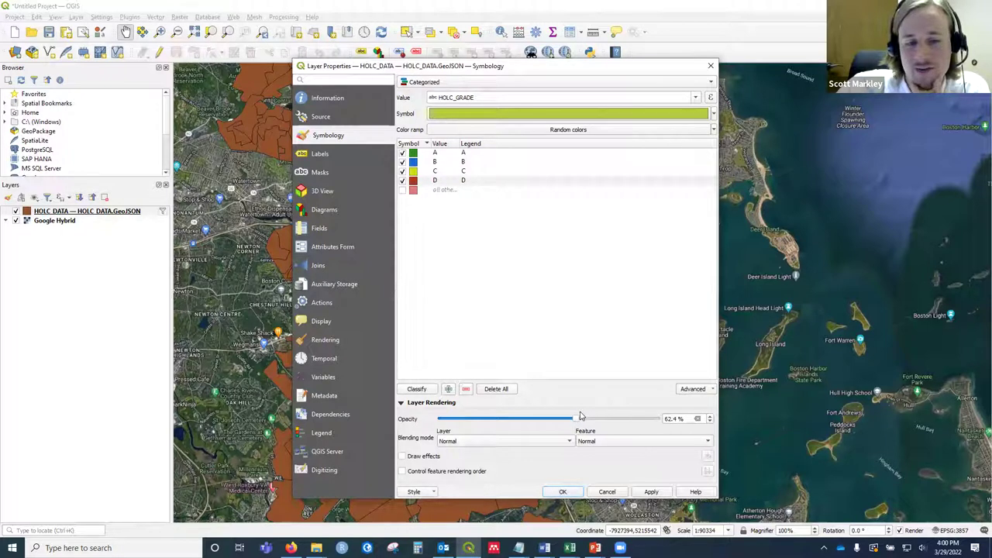
left_click_drag(577, 422, 573, 425)
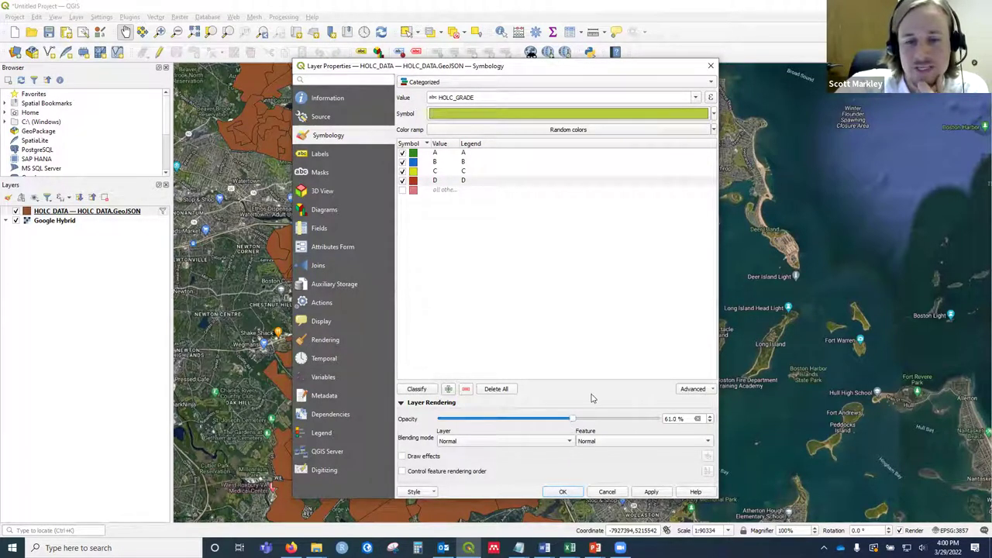
left_click(562, 492)
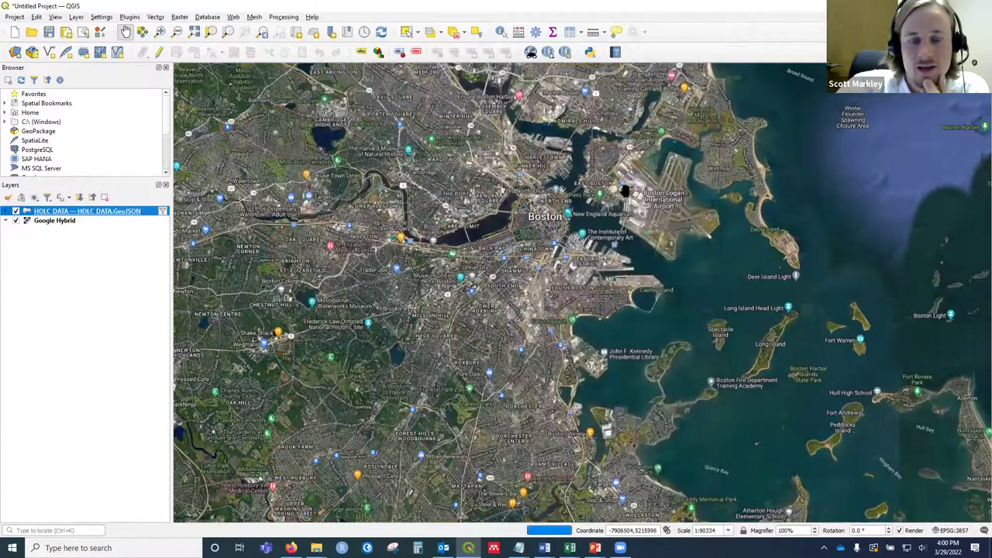
Expand the layer's A–D grade legend and recentre the map on central Boston.
scroll(517, 264, "down", 1)
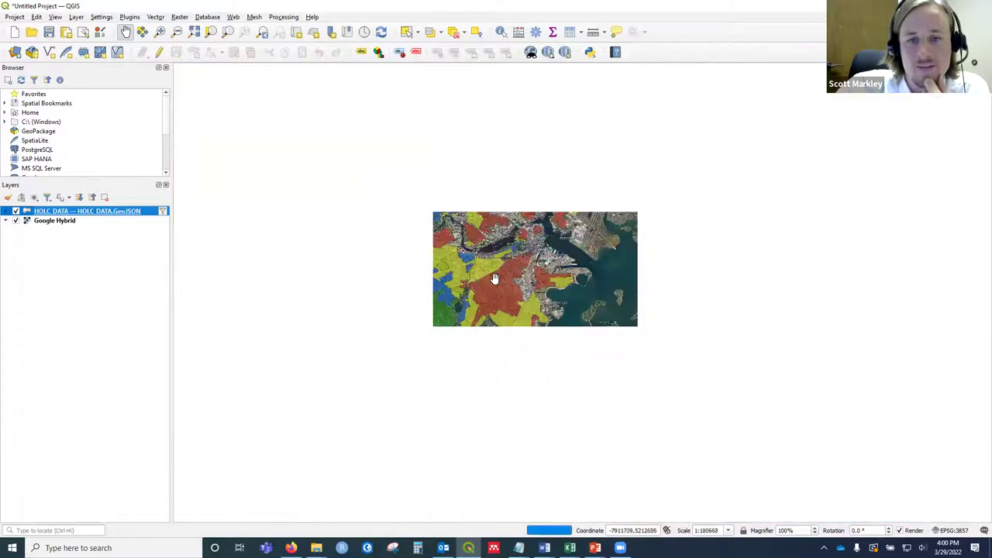
scroll(500, 252, "up", 1)
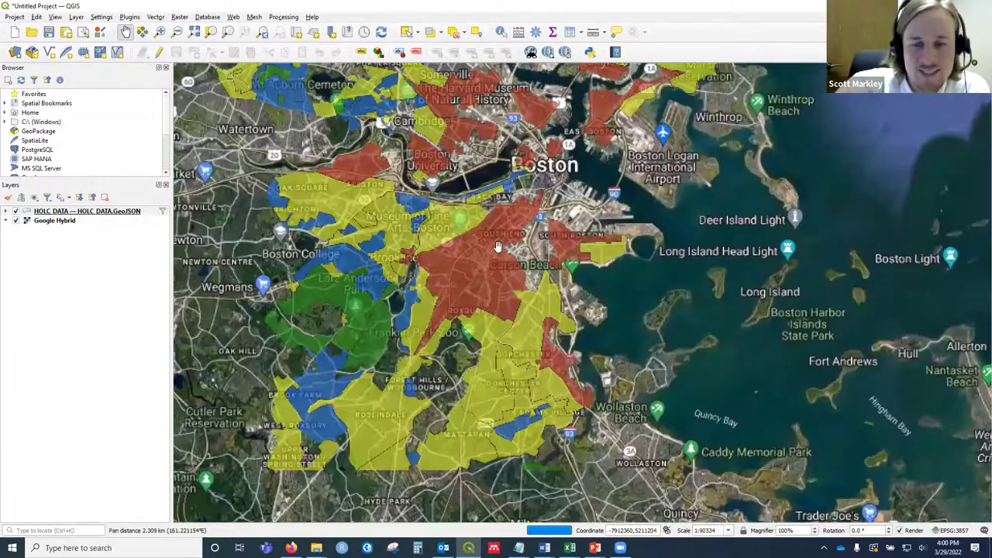
left_click_drag(498, 247, 481, 221)
left_click(7, 211)
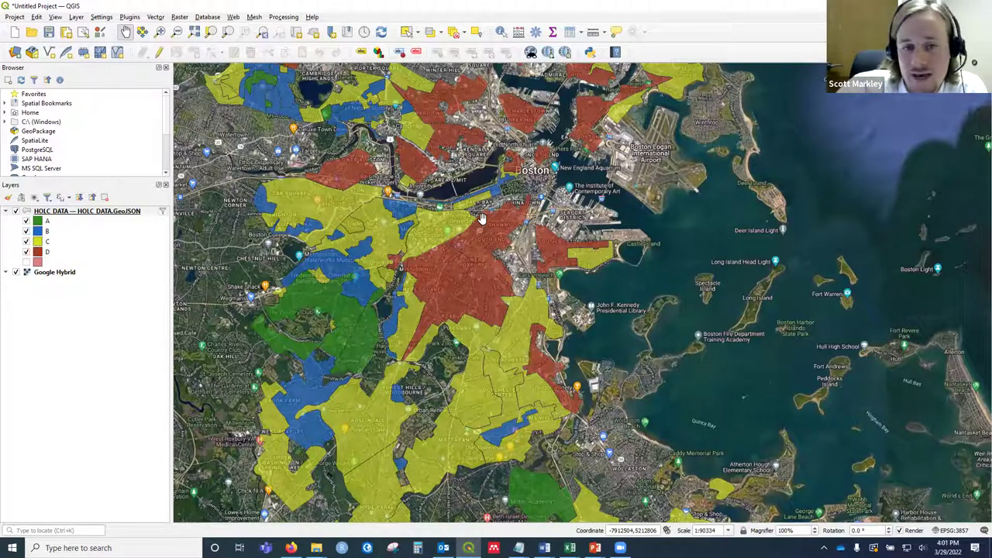
left_click_drag(551, 168, 408, 305)
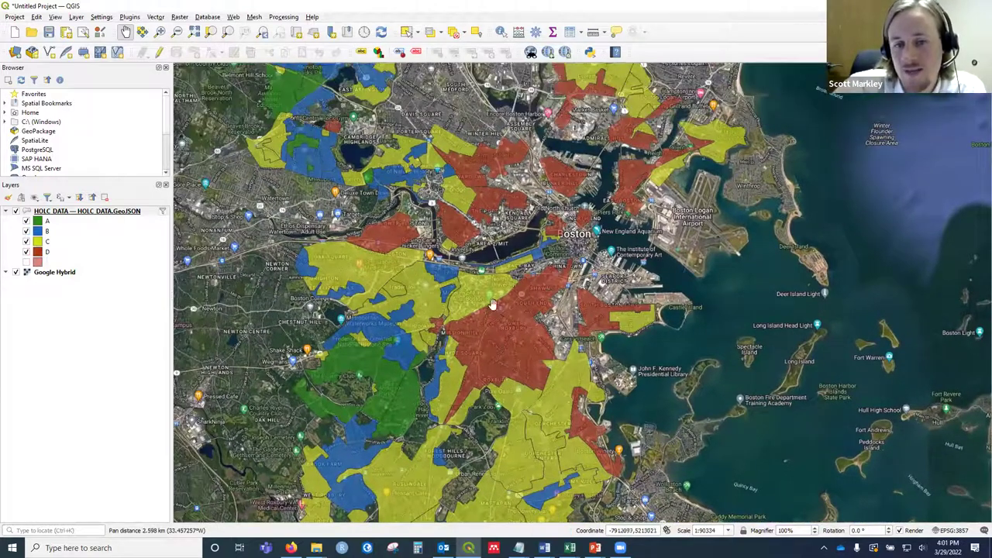
left_click_drag(495, 316, 501, 291)
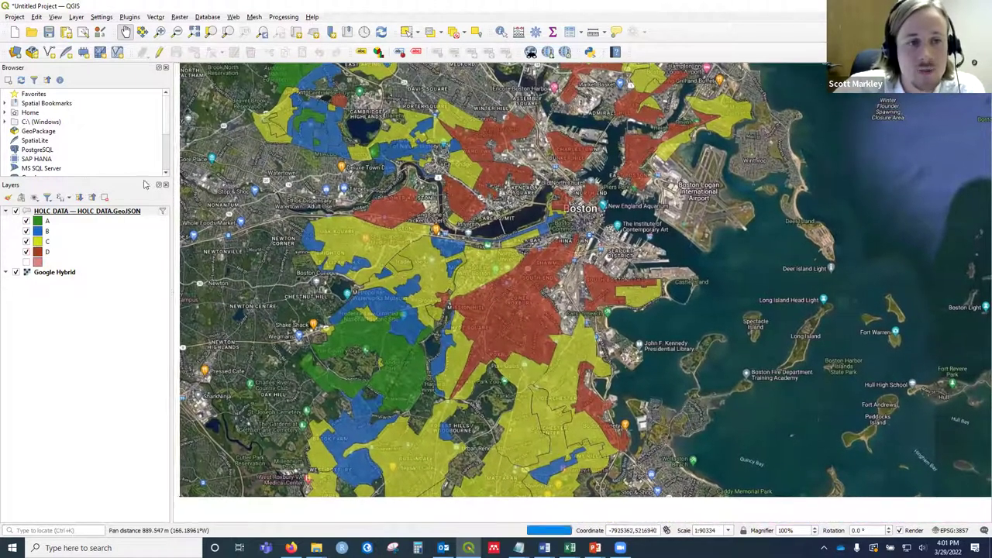
Duplicate the HOLC_DATA layer as 'HOLC_DATA.GeoJSON copy' and switch the copy on.
right_click(94, 211)
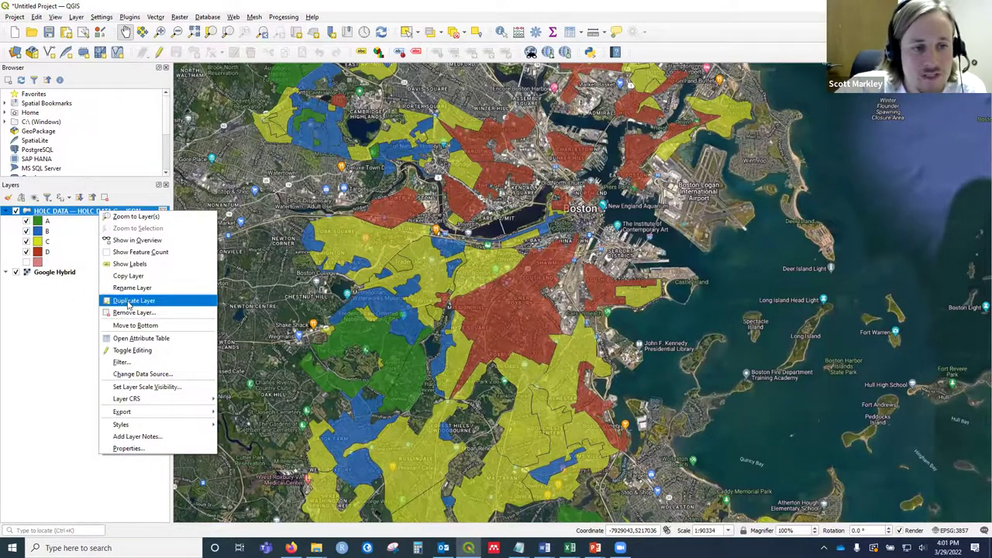
left_click(128, 302)
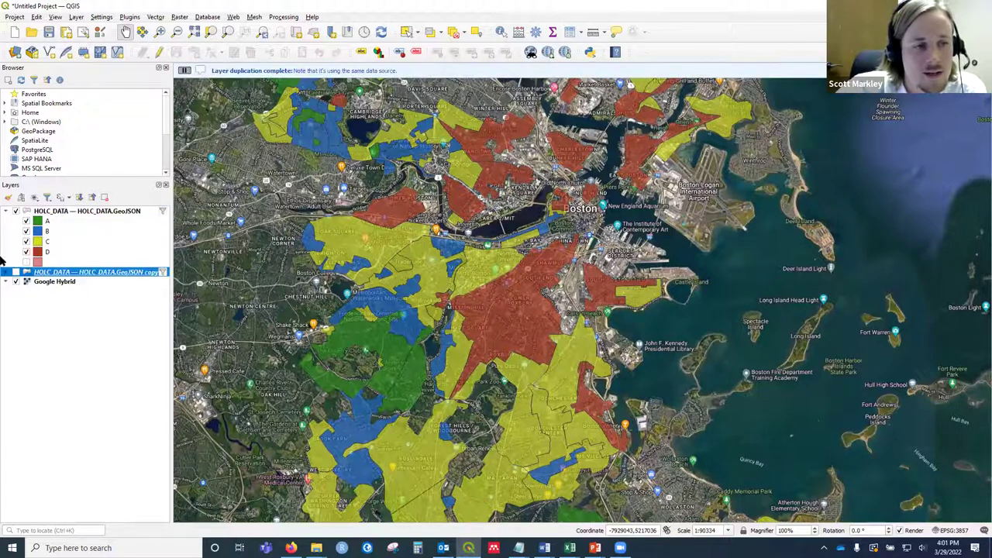
left_click(5, 272)
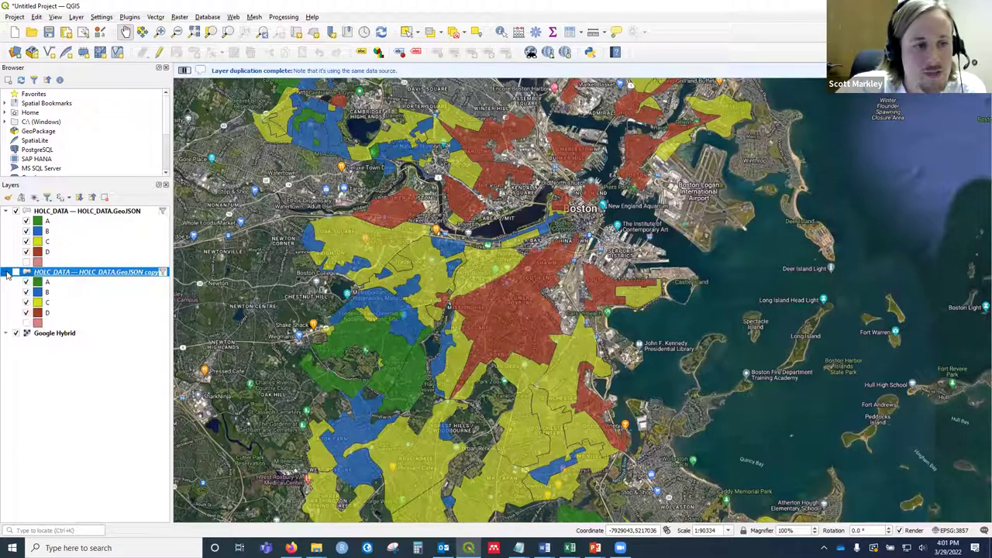
left_click(6, 272)
left_click(6, 272)
left_click(16, 272)
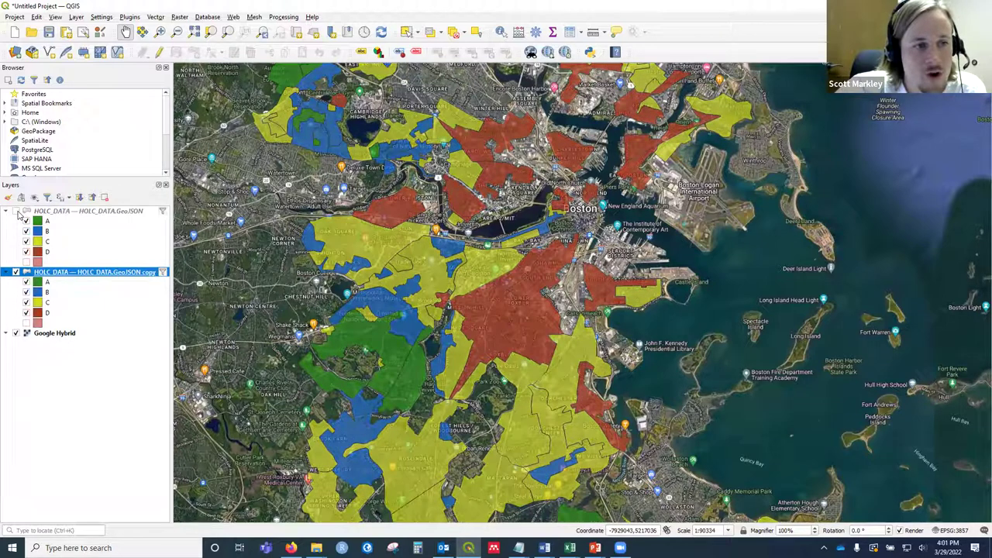
left_click(47, 215)
right_click(49, 214)
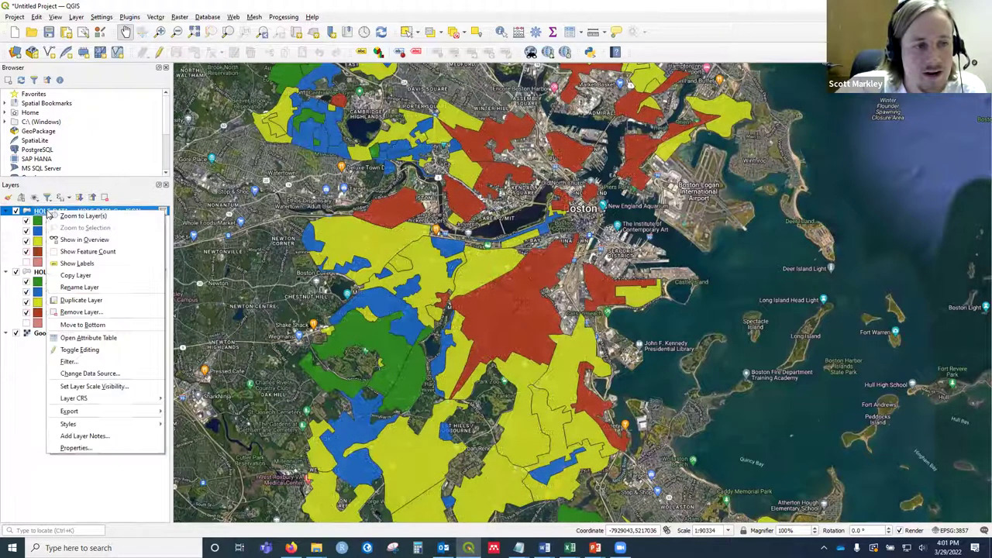
Change the original HOLC_DATA layer to Graduated symbology on the MID_AGE field.
left_click(126, 449)
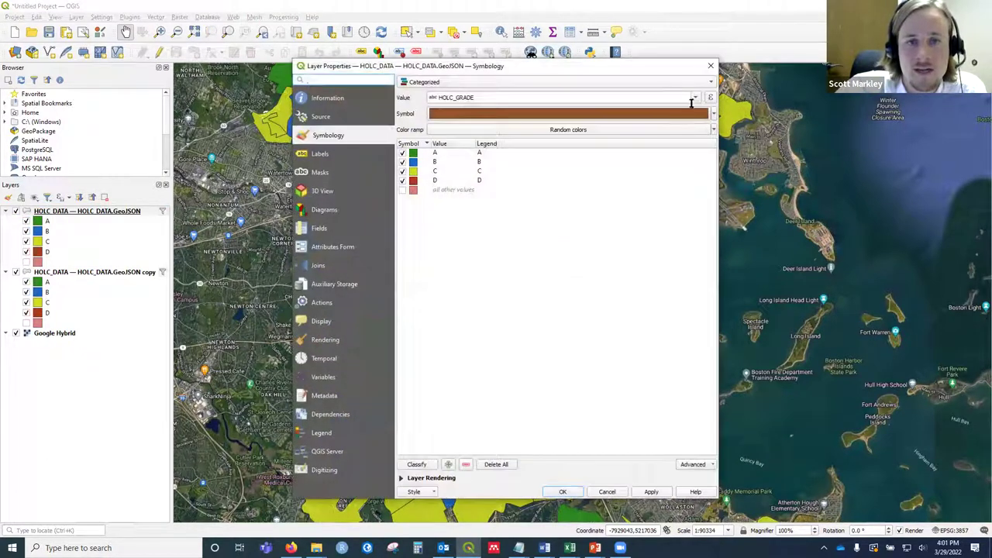
left_click(494, 83)
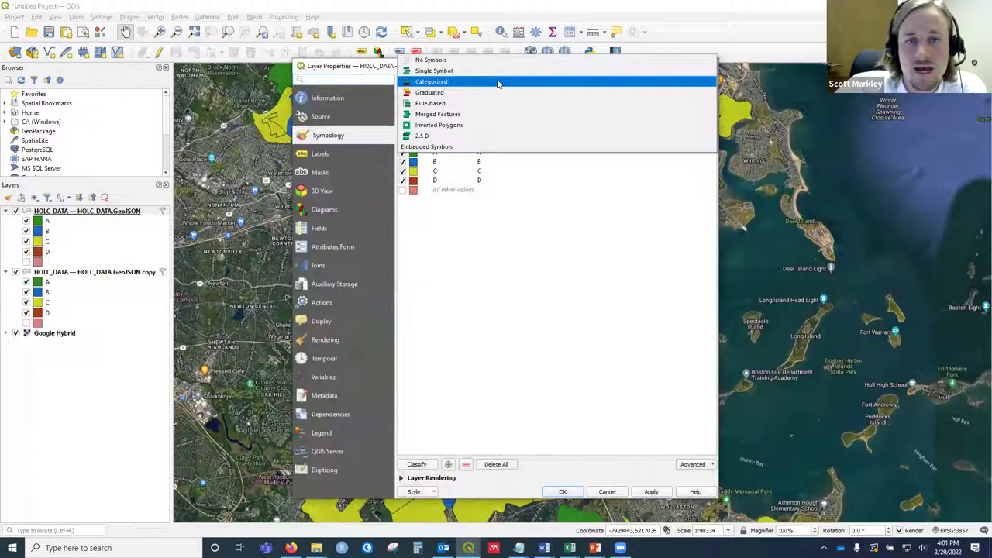
left_click(555, 223)
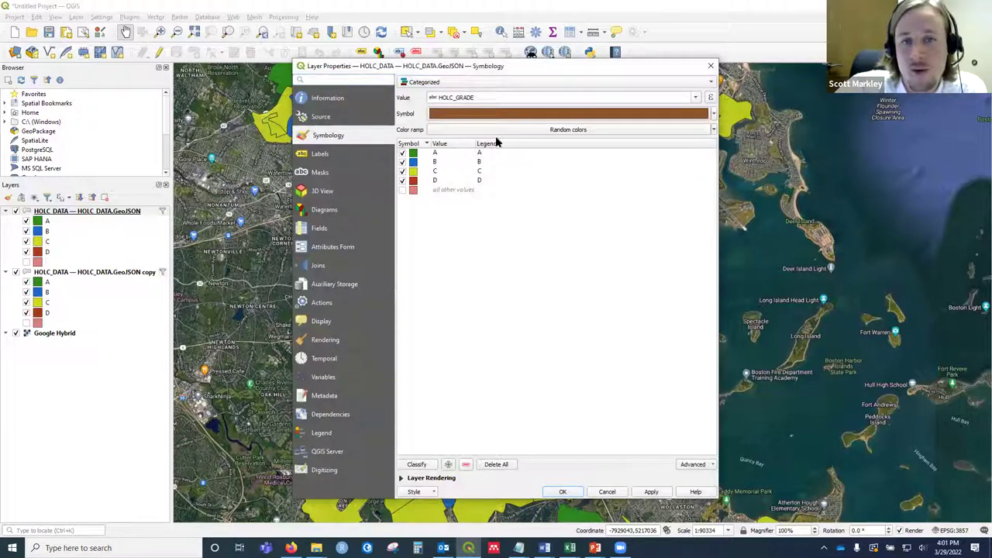
left_click(523, 84)
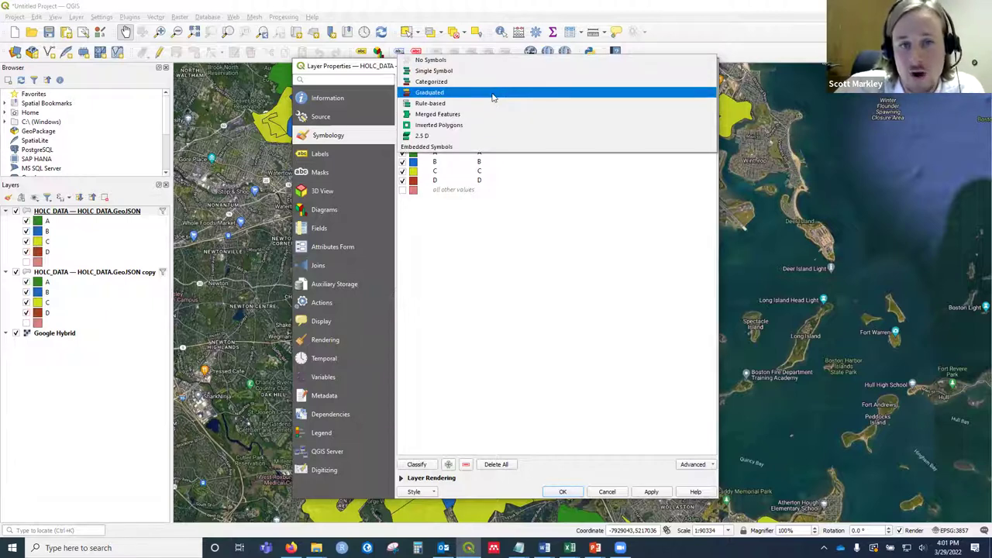
left_click(493, 94)
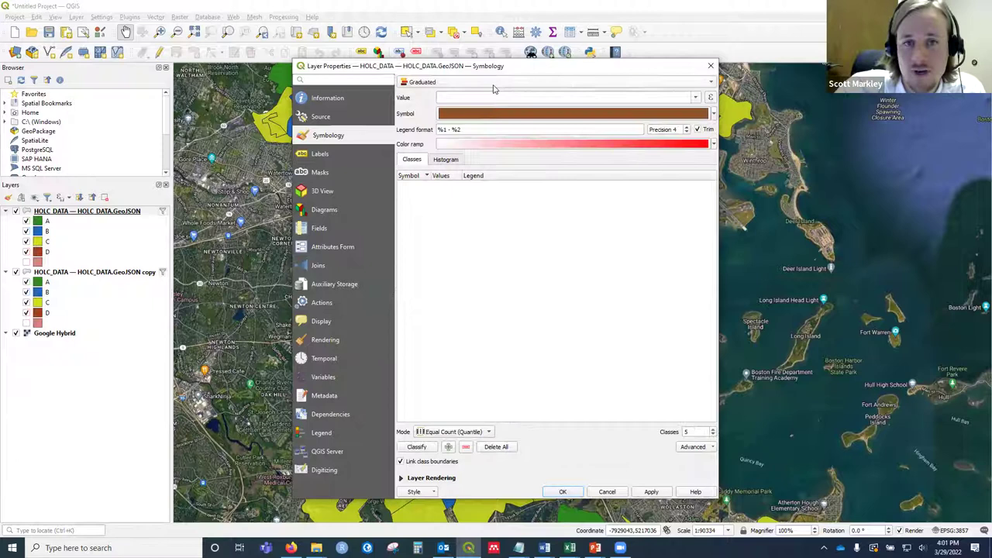
left_click(696, 97)
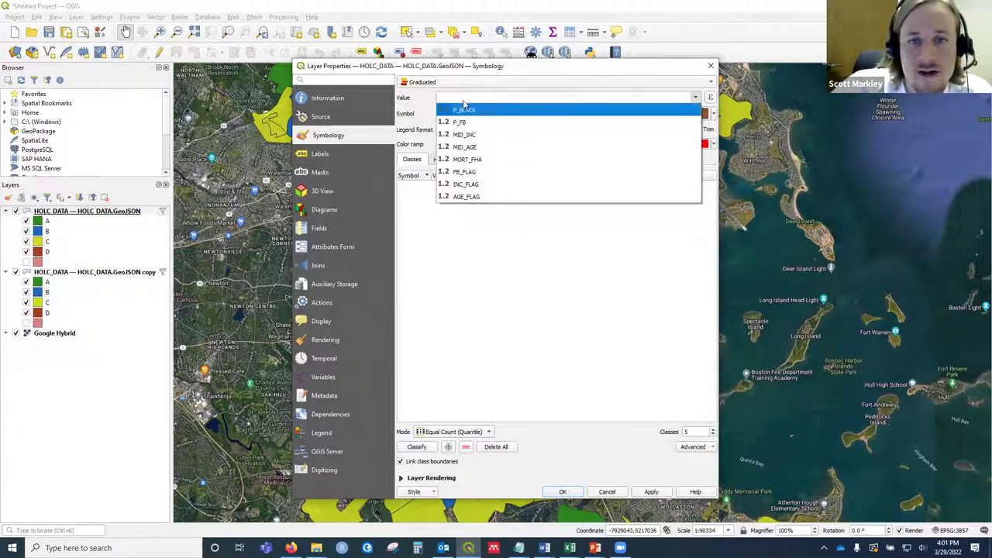
left_click(478, 147)
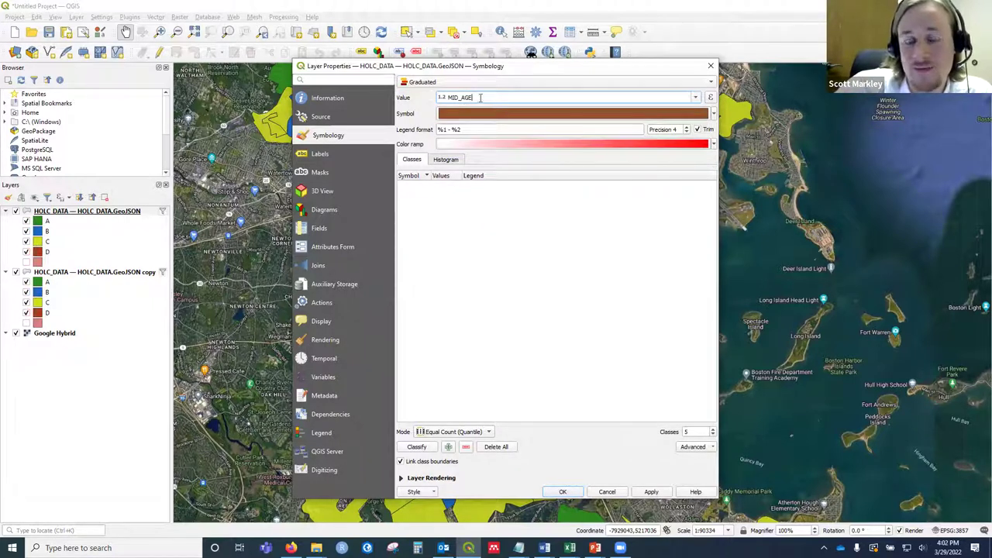
Classify MID_AGE into five quantile classes and change the colour ramp to white-to-purple.
left_click(411, 447)
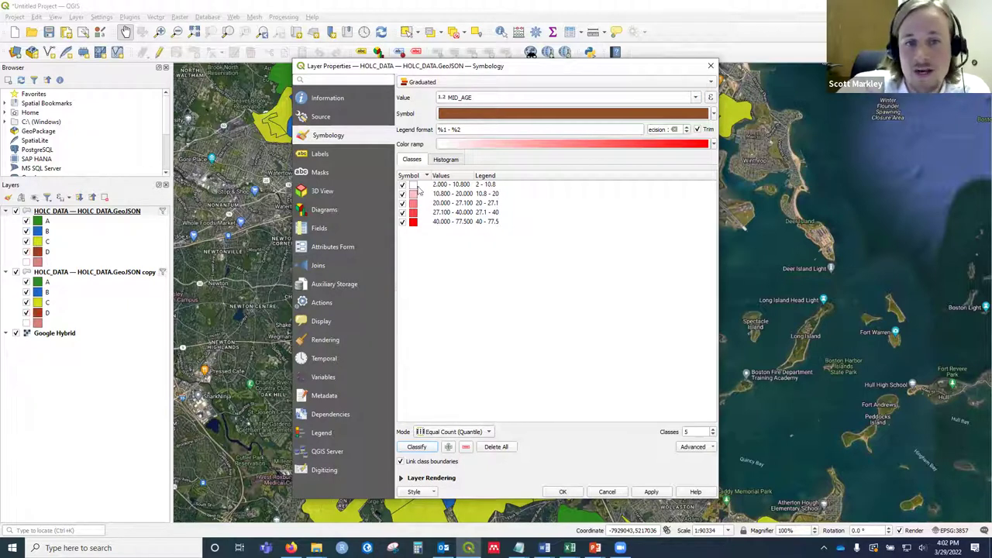
left_click(690, 146)
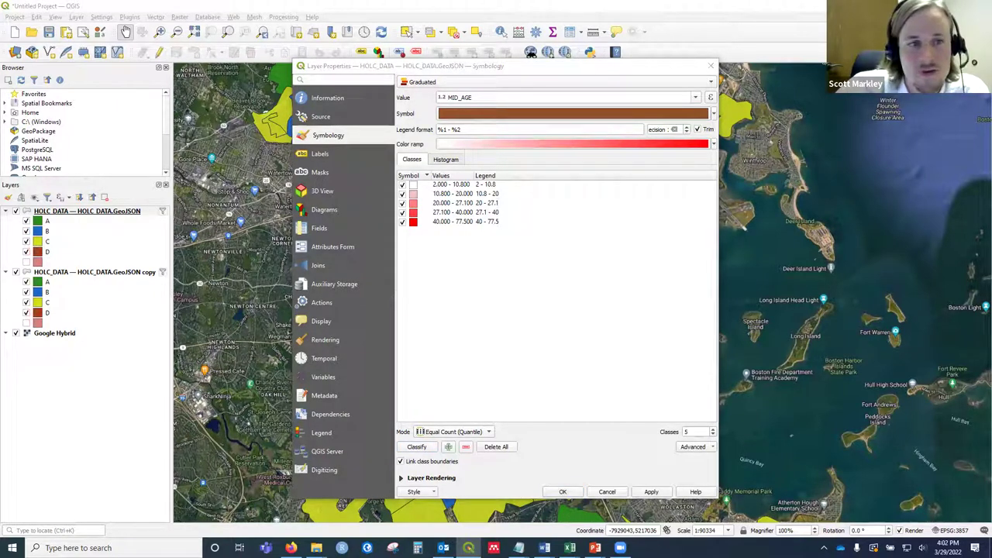
left_click_drag(466, 279, 845, 96)
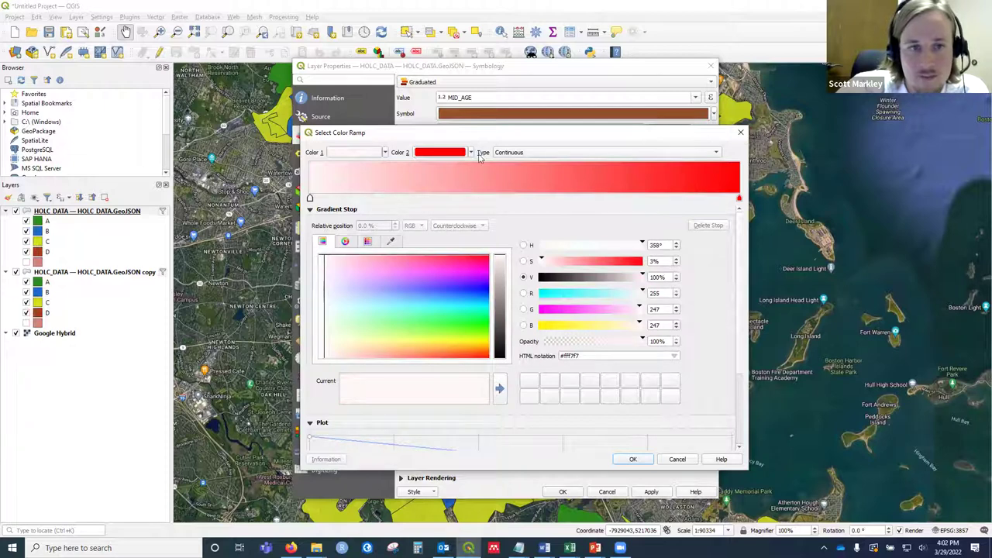
left_click(741, 133)
left_click(472, 143)
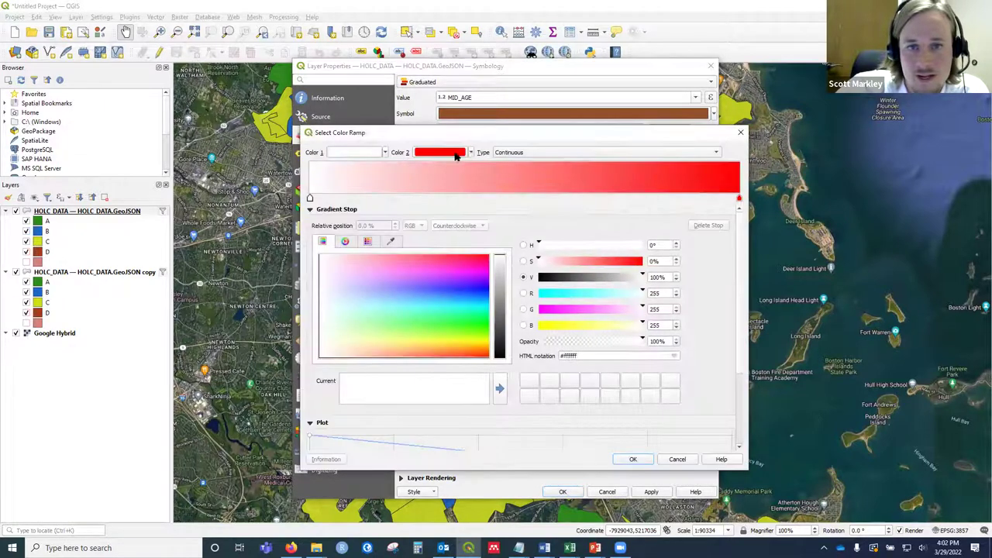
left_click(470, 154)
mouse_move(475, 266)
left_mouse_down()
mouse_move(463, 271)
mouse_move(475, 282)
left_mouse_up()
left_click(633, 459)
left_click(633, 459)
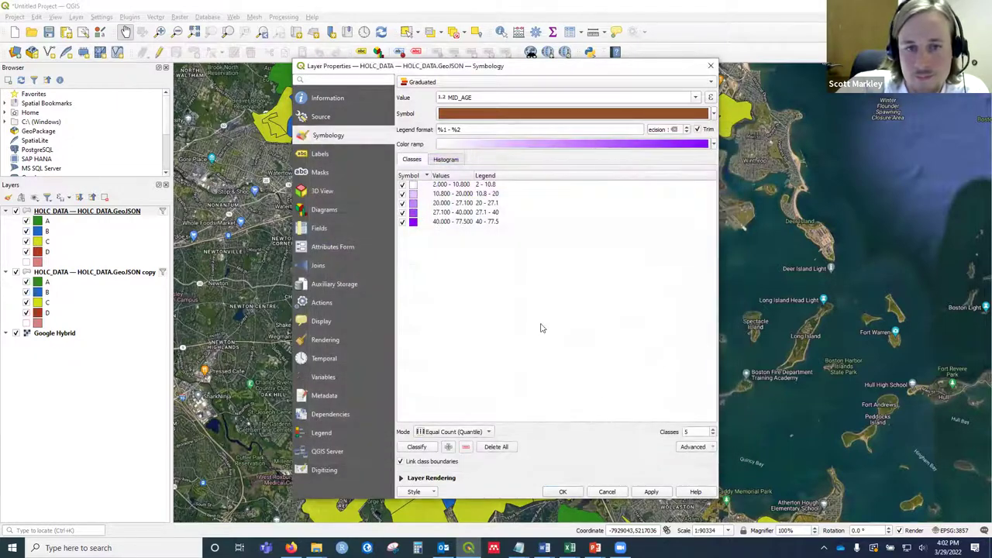
Apply the purple MID_AGE classes and raise the layer's opacity to 100%.
left_click(564, 492)
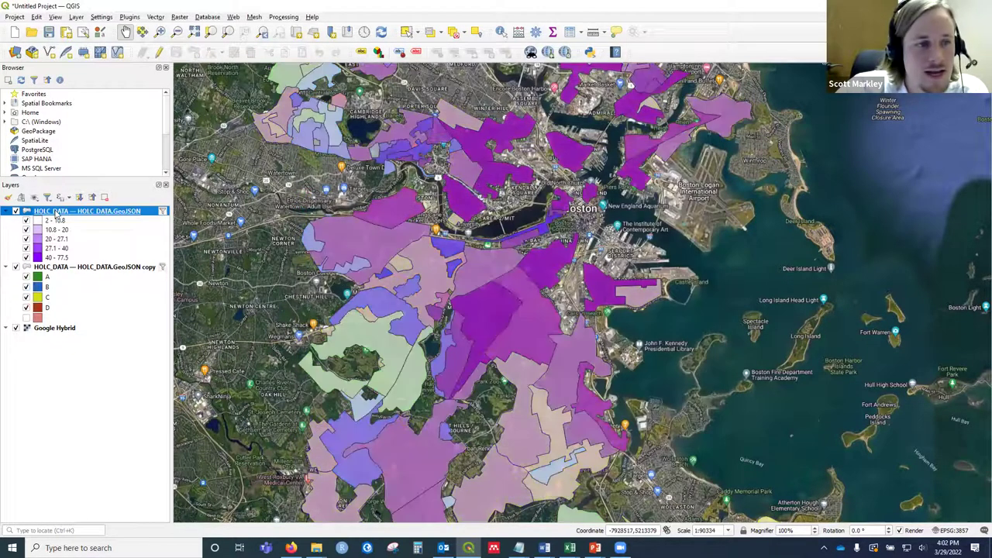
right_click(56, 214)
left_click(124, 454)
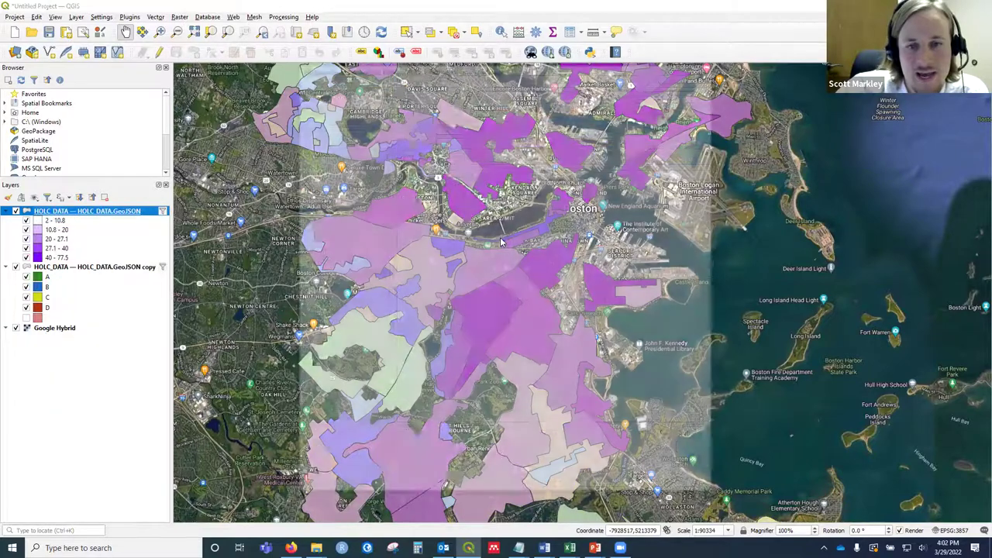
left_click(423, 480)
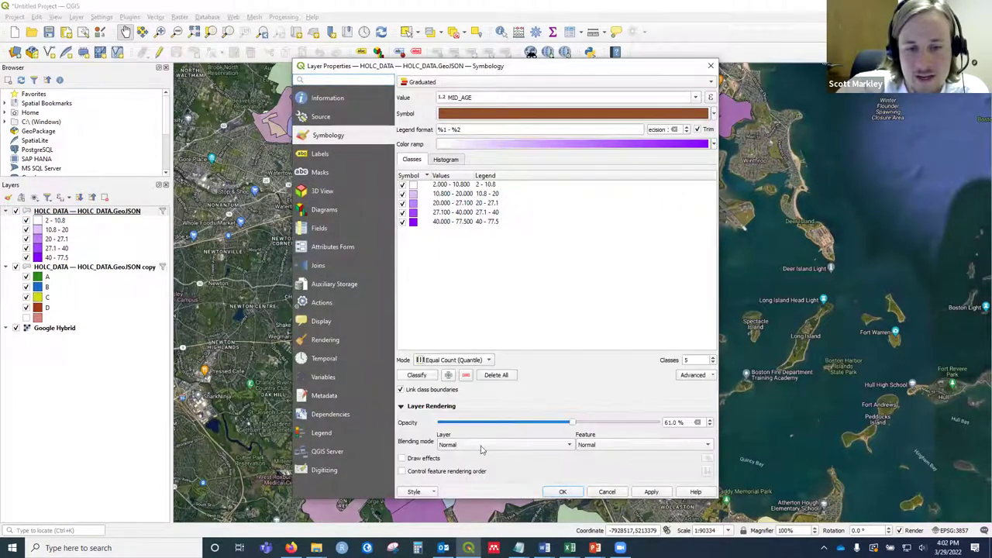
left_click_drag(575, 424, 671, 429)
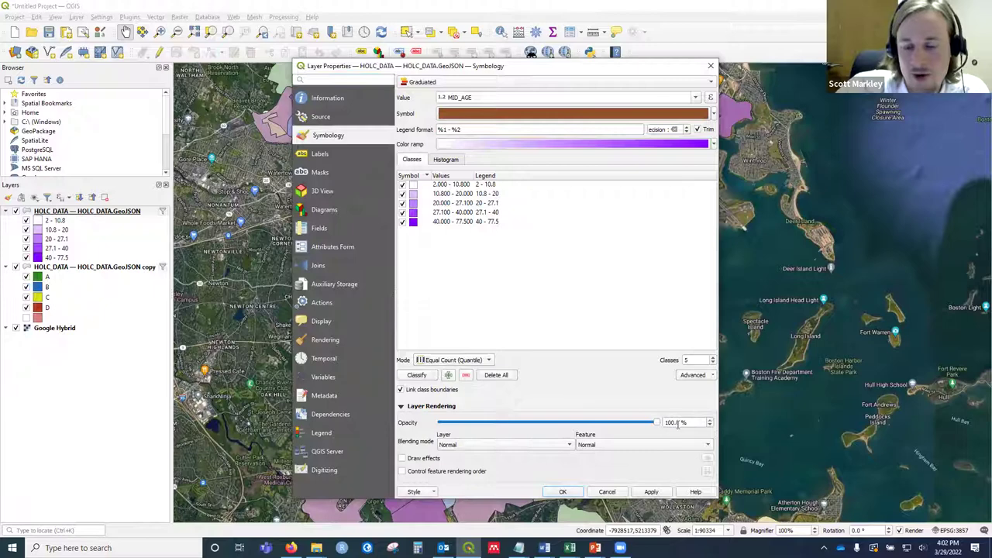
left_click(564, 493)
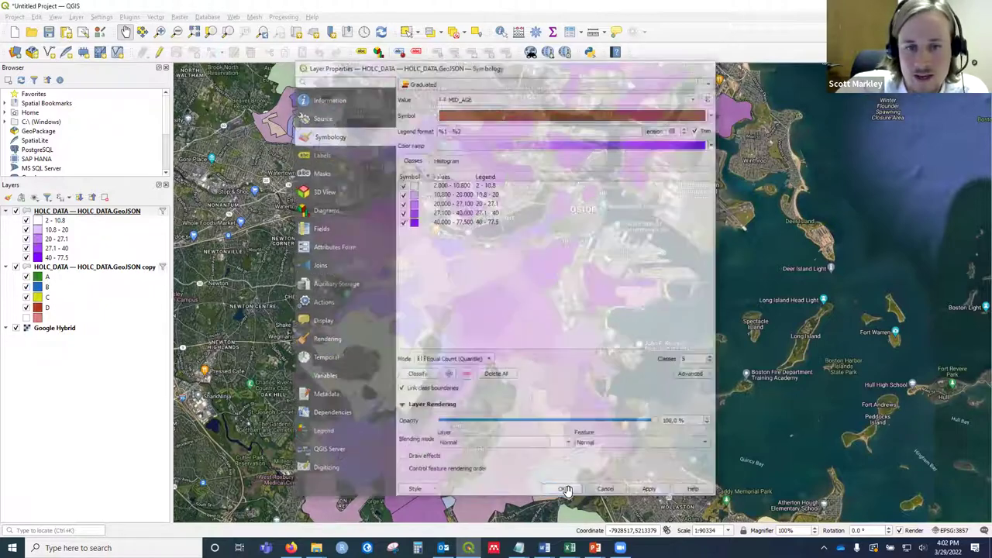
Toggle the purple median-age layer off and on to compare it with the grade colours.
left_click_drag(510, 232, 492, 271)
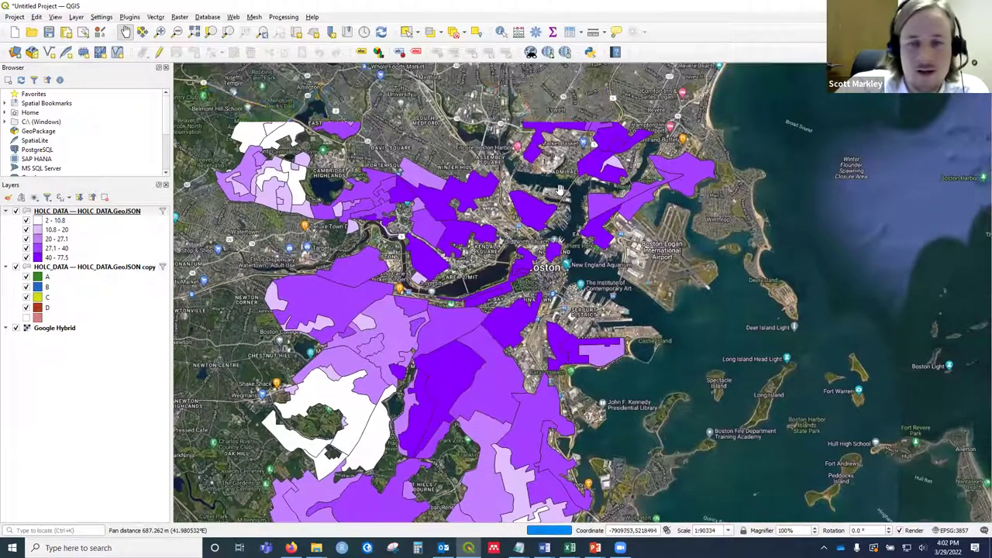
left_click_drag(561, 204, 545, 227)
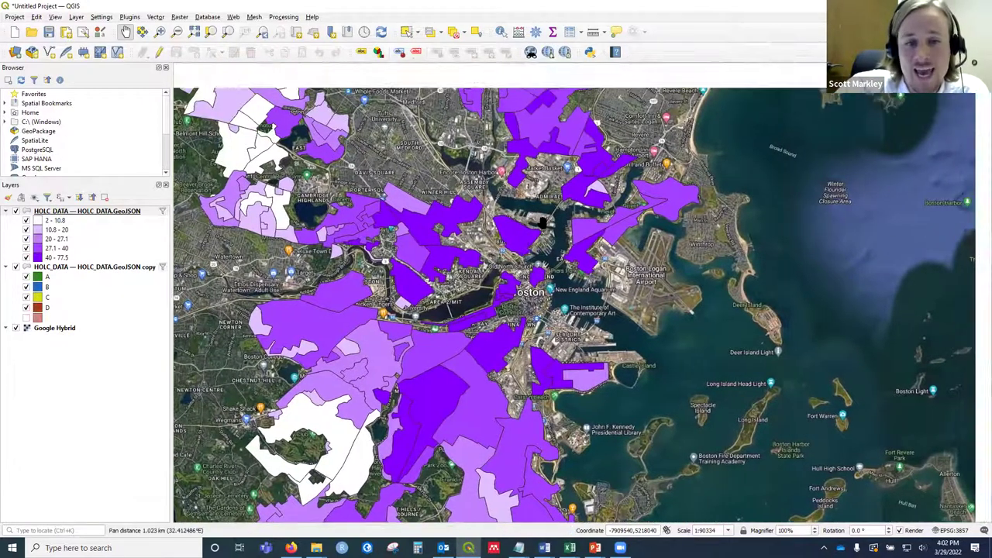
scroll(545, 227, "down", 1)
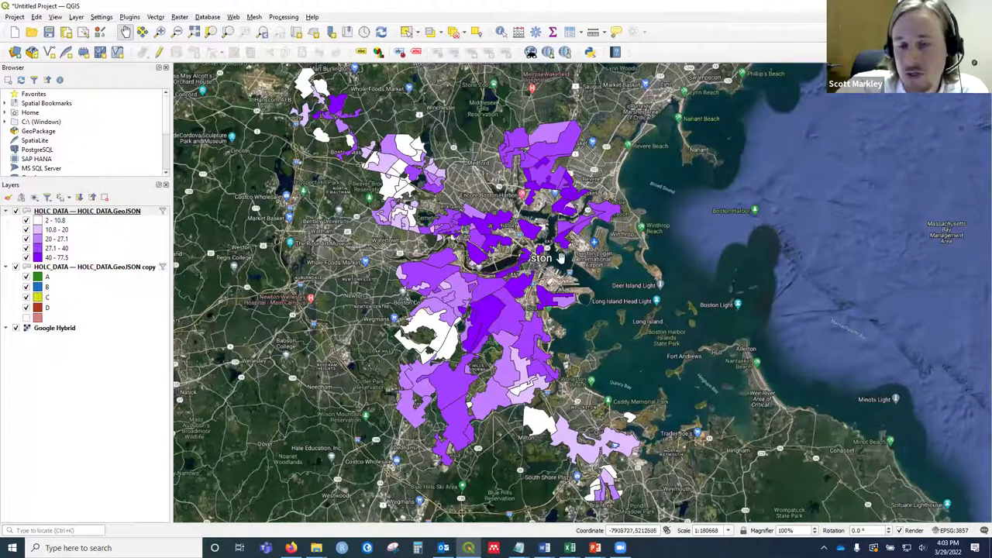
scroll(513, 225, "up", 1)
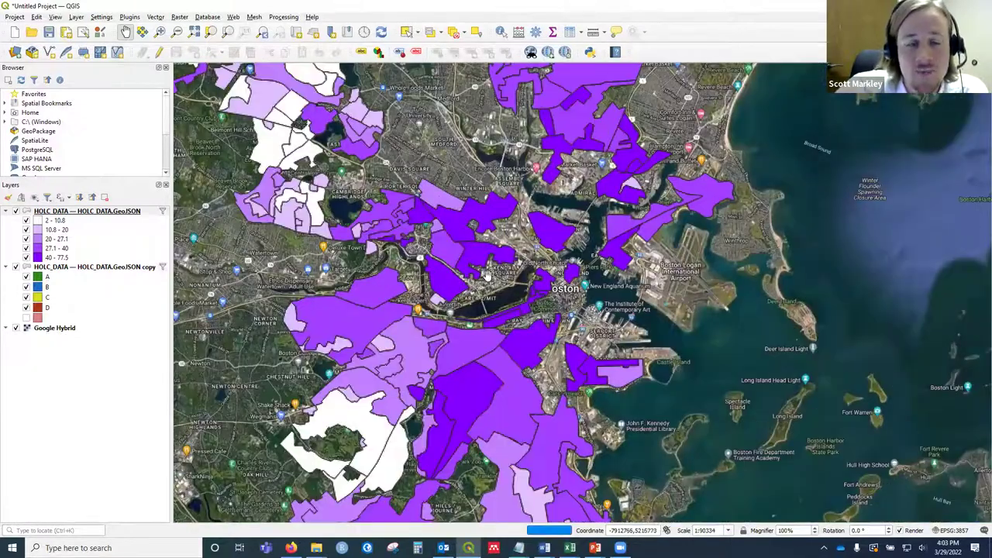
left_click_drag(471, 205, 482, 239)
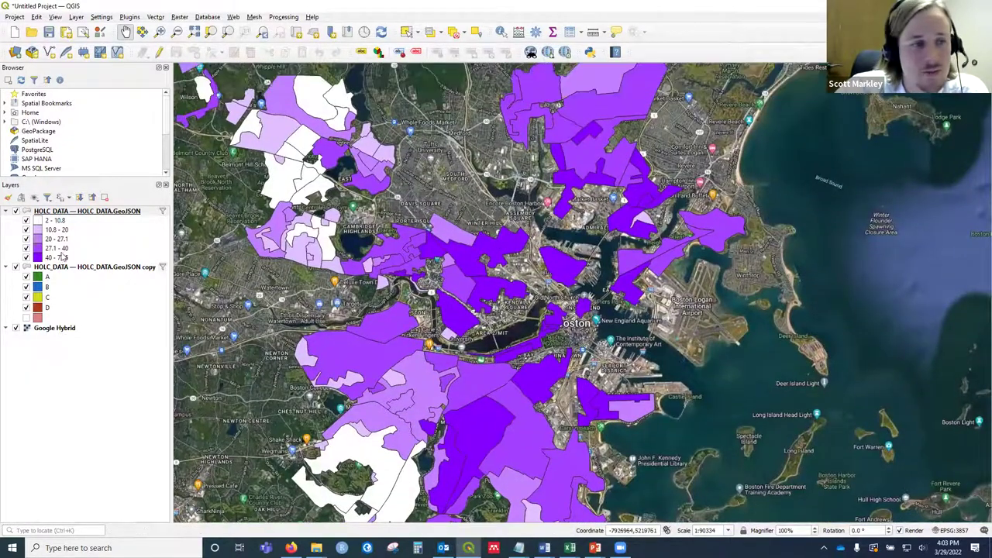
left_click(16, 211)
left_click(15, 212)
left_click(15, 212)
left_click(15, 211)
left_click(16, 212)
left_click(16, 211)
left_click(16, 211)
left_click(16, 212)
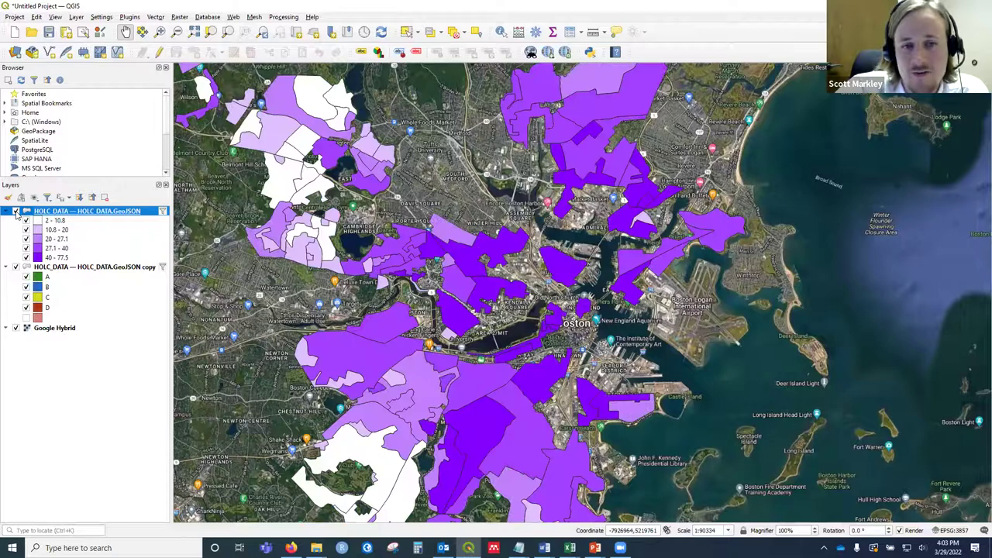
left_click(16, 211)
left_click(15, 211)
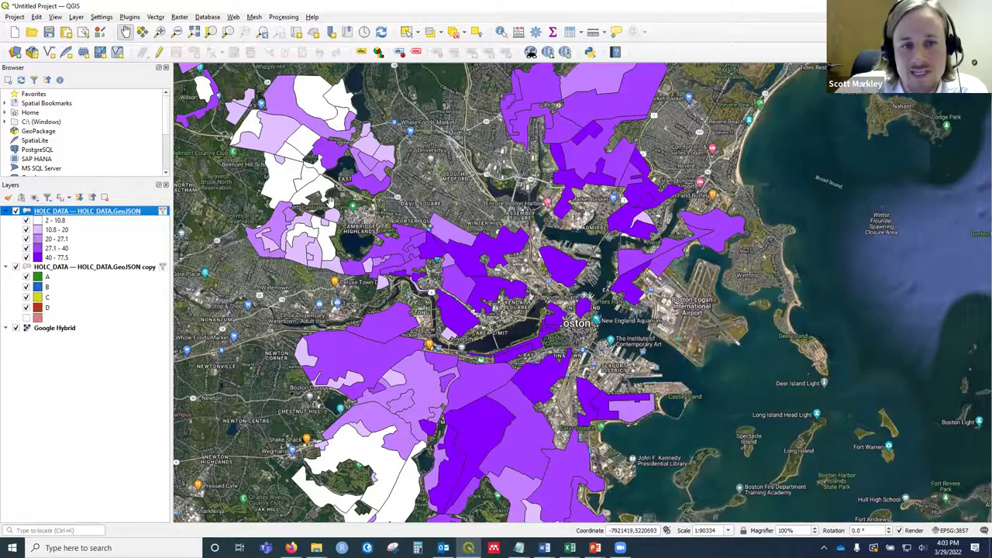
Zoom in and pan the map toward Clay Pit Pond.
scroll(331, 203, "up", 1)
scroll(329, 226, "up", 2)
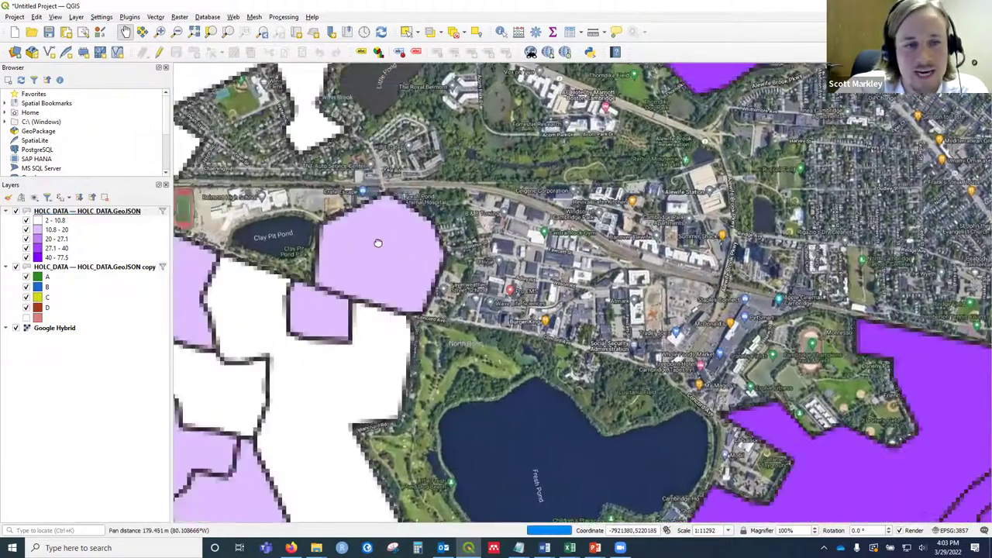
left_click_drag(377, 240, 411, 273)
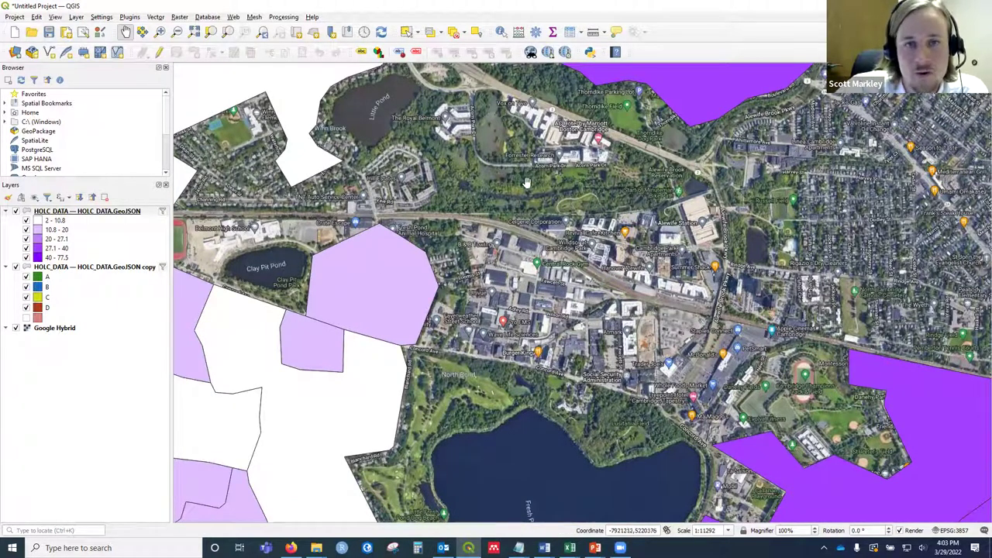
Identify the polygon beside Clay Pit Pond, showing Belmont D1 with grade D and MID_AGE 20.
double_click(239, 10)
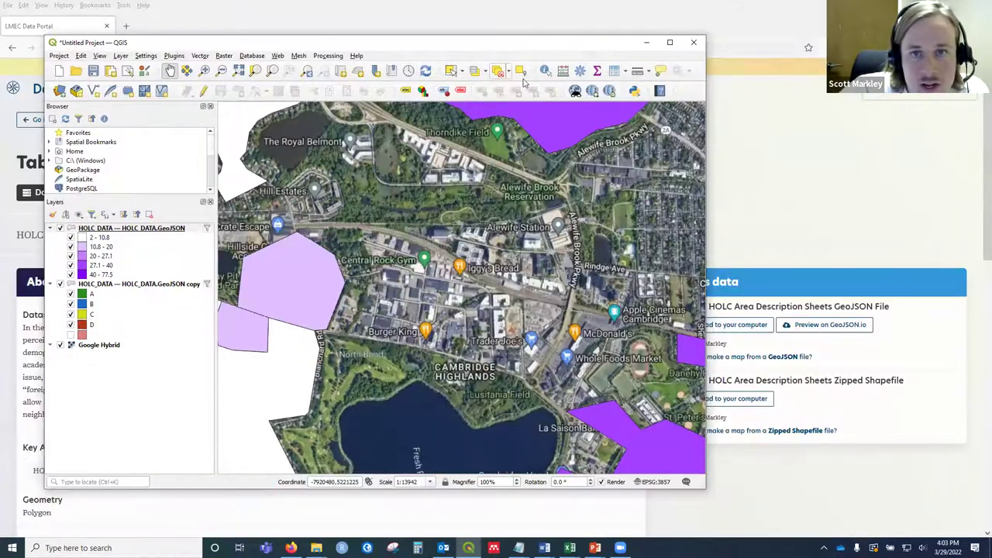
left_click(545, 71)
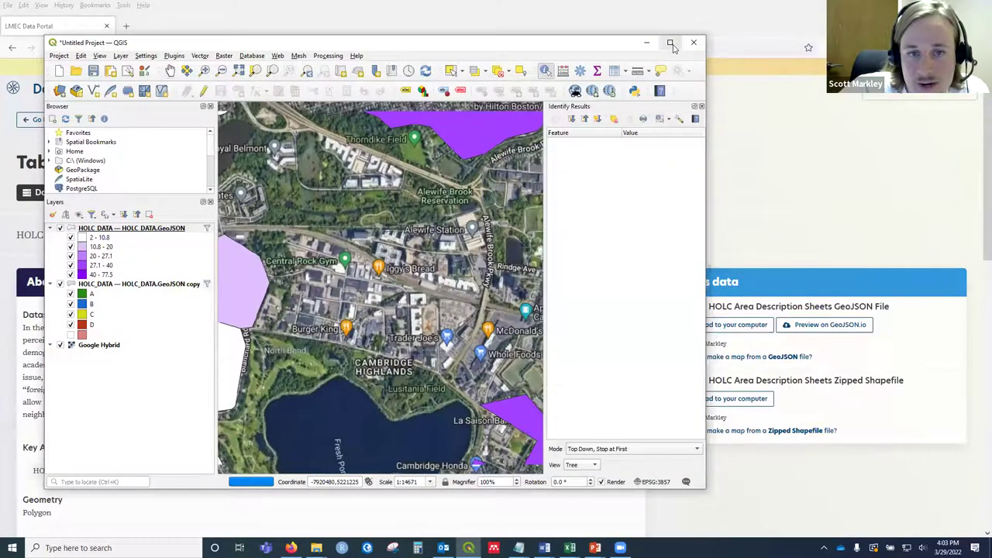
left_click(671, 43)
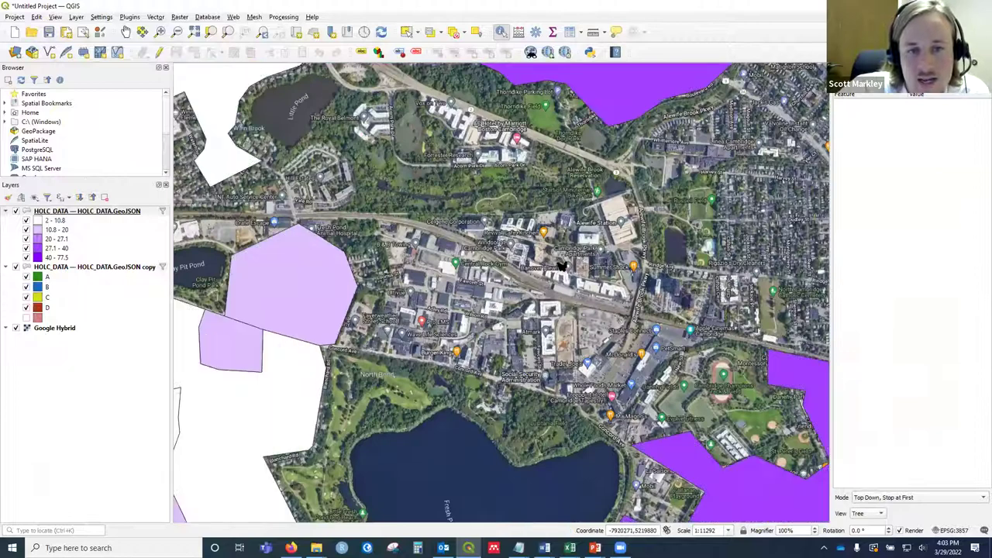
left_click_drag(312, 284, 410, 228)
left_click(407, 230)
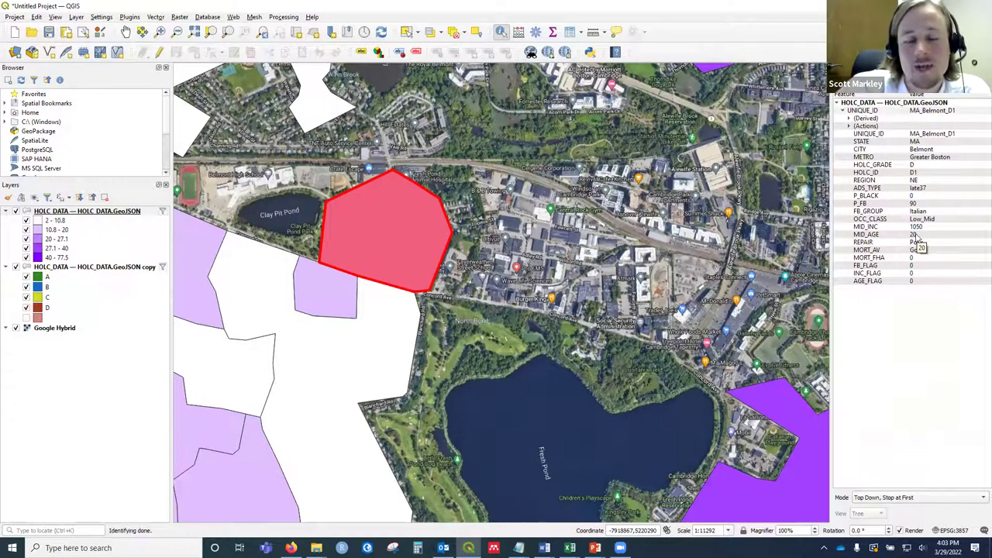
Hide and re-show the median-age layer to check the grade, then centre the identified polygon.
left_click(16, 211)
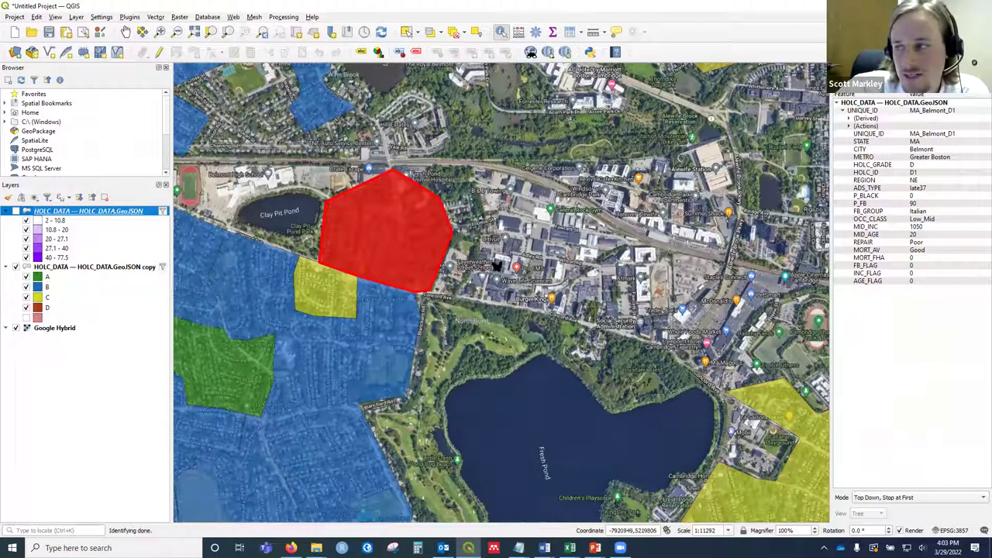
scroll(396, 236, "down", 1)
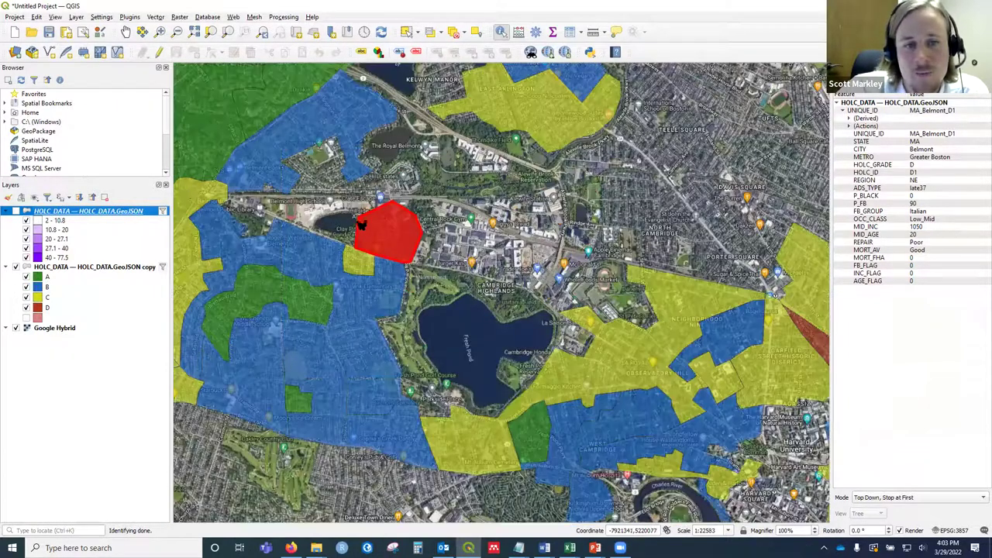
scroll(395, 236, "up", 1)
left_click(16, 212)
left_click_drag(409, 224, 460, 270)
scroll(460, 271, "up", 1)
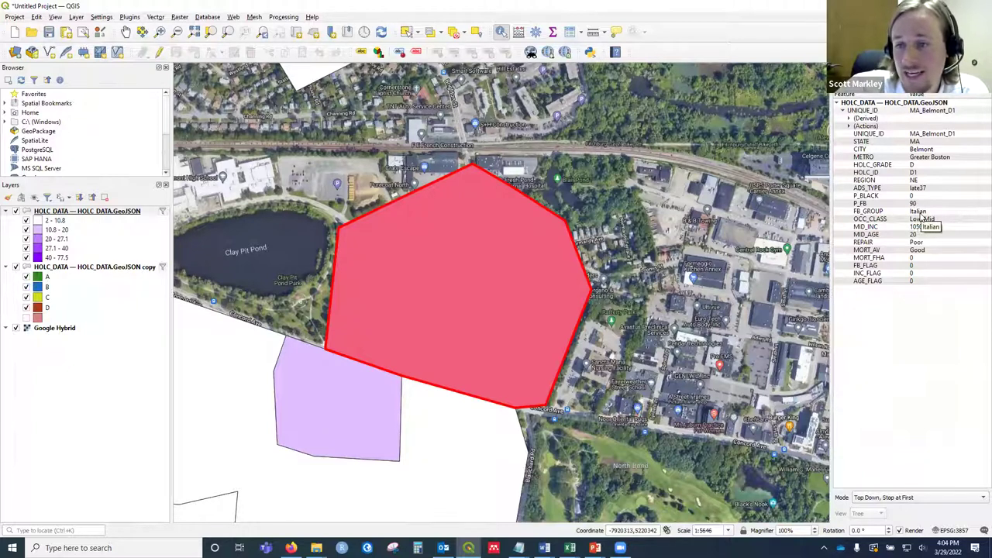
Briefly toggle the median-age layer, then zoom out and pan the map over central Boston.
left_click(15, 211)
left_click(15, 212)
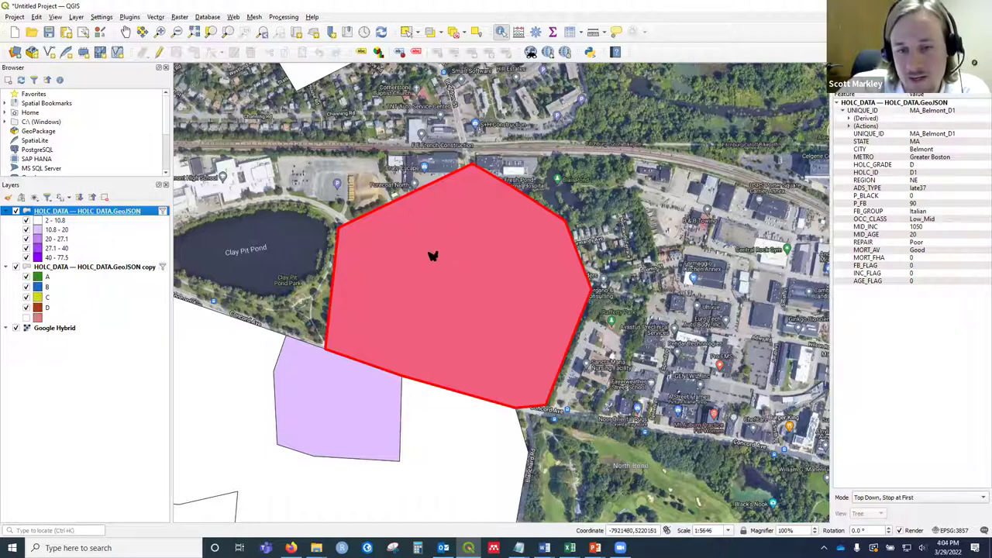
scroll(440, 250, "down", 2)
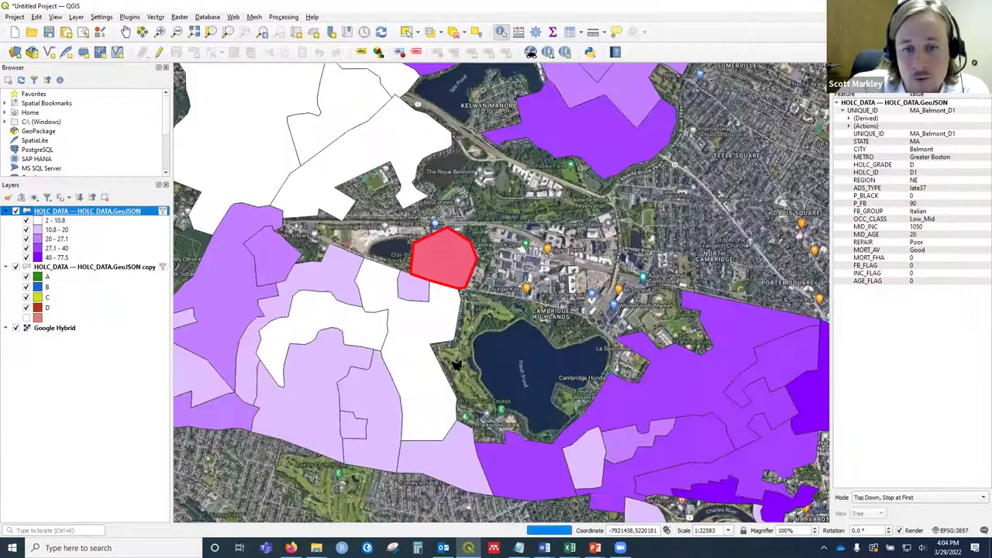
scroll(440, 249, "down", 1)
left_click_drag(490, 259, 426, 149)
left_click_drag(461, 283, 216, 119)
Adjust the view and hide the purple HOLC_DATA layer to reveal the A–D grade colours.
left_click(15, 211)
left_click(15, 210)
right_click(132, 207)
left_click_drag(197, 271, 460, 279)
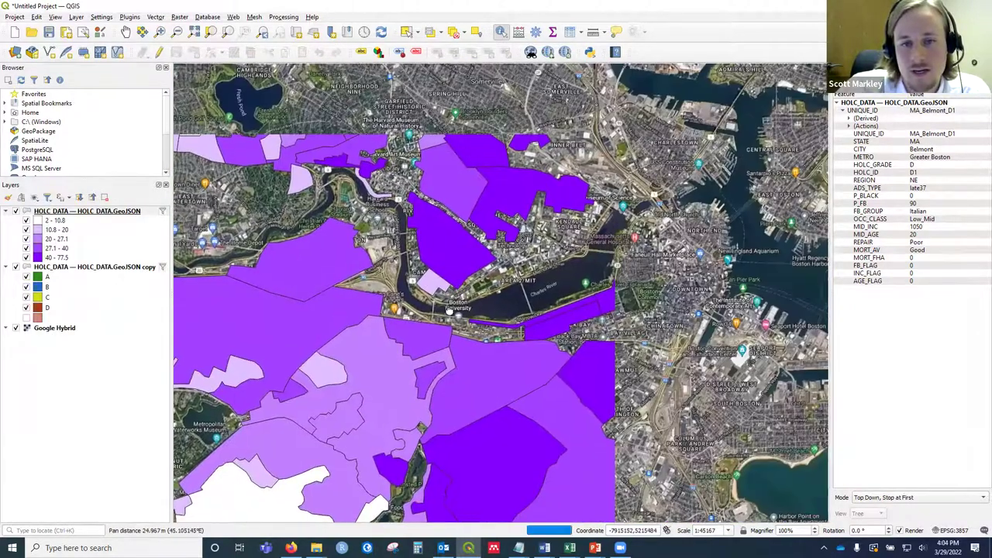
left_click_drag(450, 312, 429, 378)
left_click(15, 211)
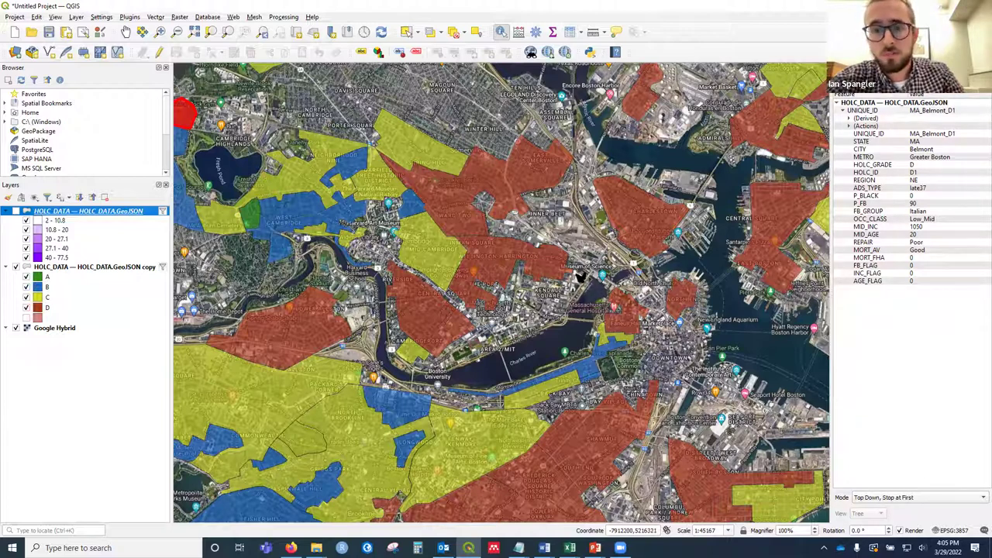
Pan from the Belmont polygon south across Cambridge until Boston University is in view.
left_click_drag(177, 141, 341, 163)
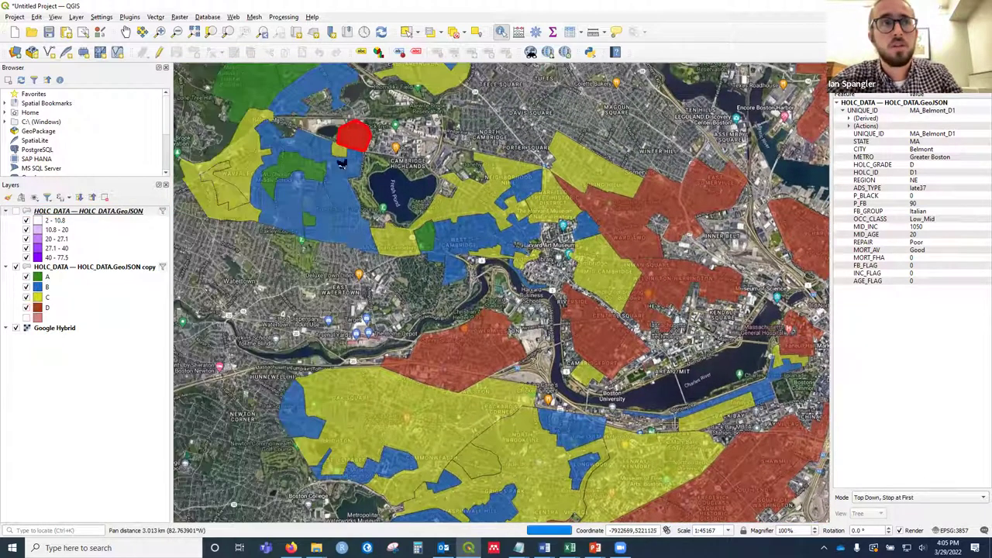
scroll(394, 227, "up", 2)
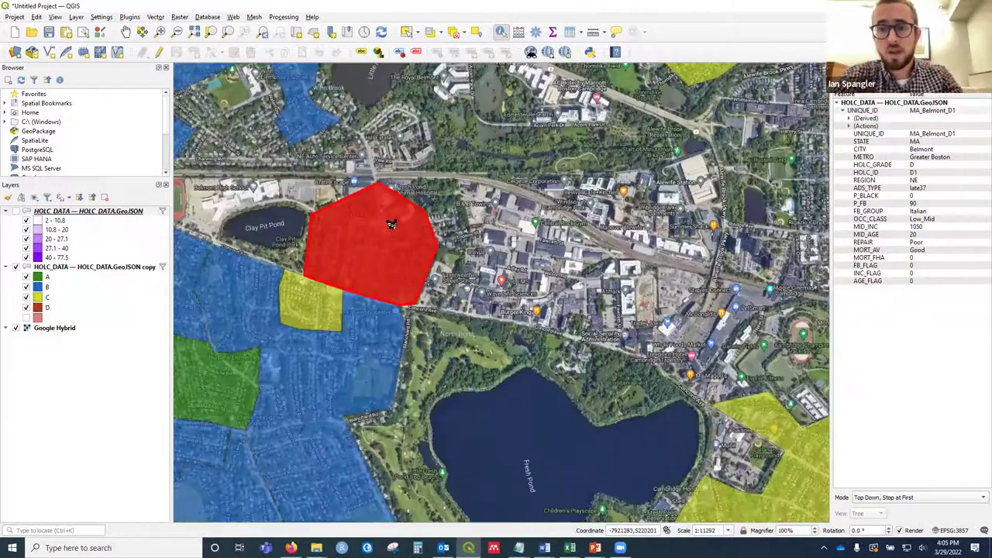
scroll(391, 225, "down", 1)
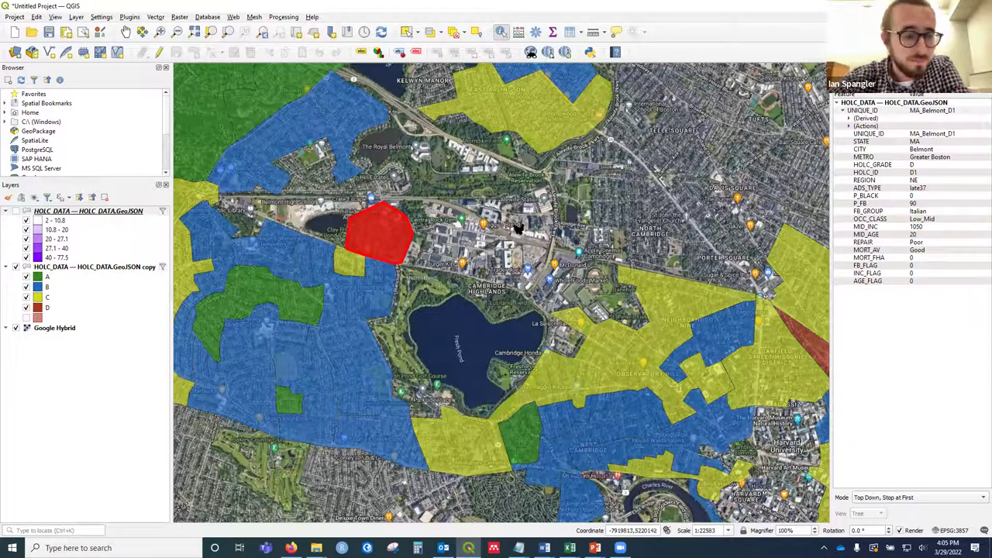
left_click_drag(516, 229, 606, 318)
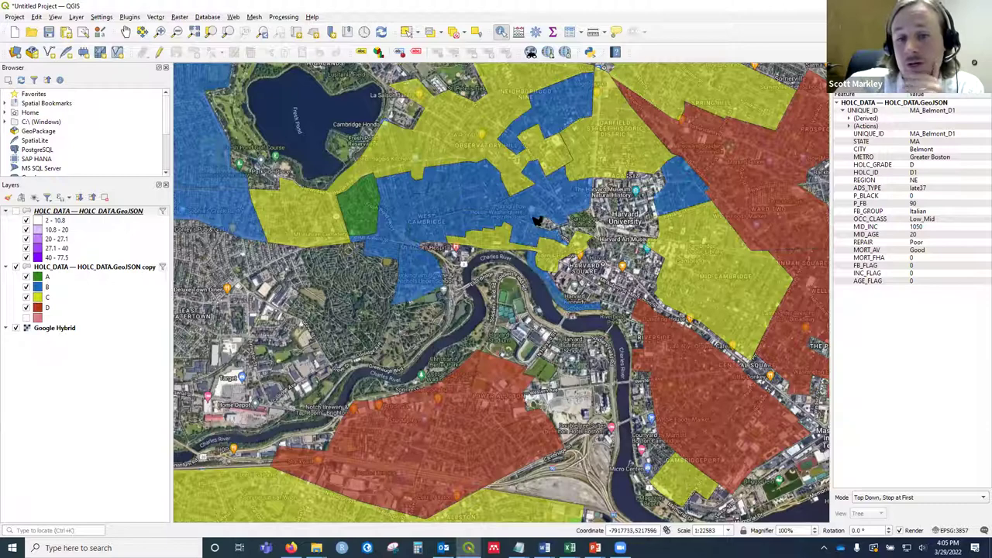
left_click_drag(606, 381, 605, 277)
left_click_drag(595, 372, 578, 259)
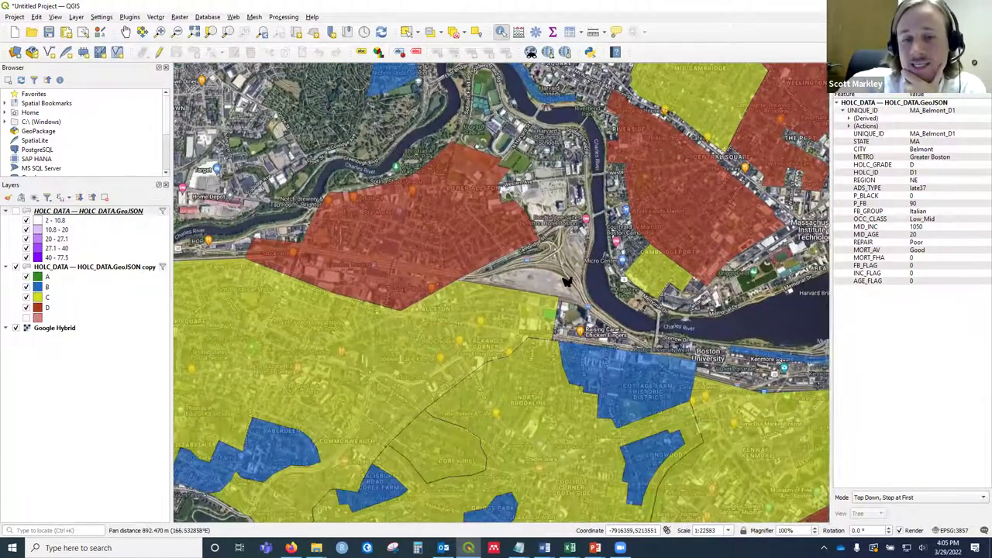
left_click_drag(605, 361, 566, 283)
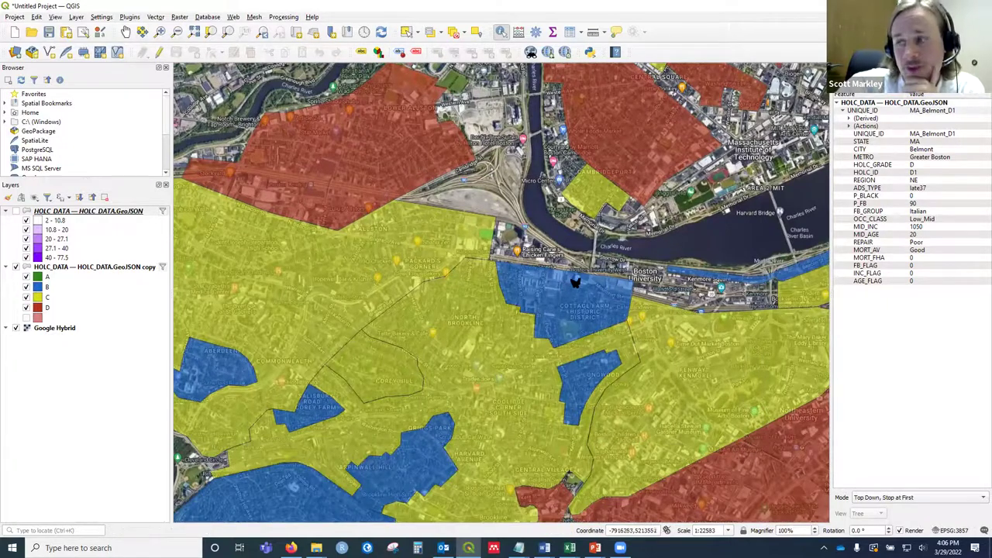
Center the map on the Back Bay strip and turn the purple HOLC_DATA layer back on.
left_click_drag(671, 284, 487, 336)
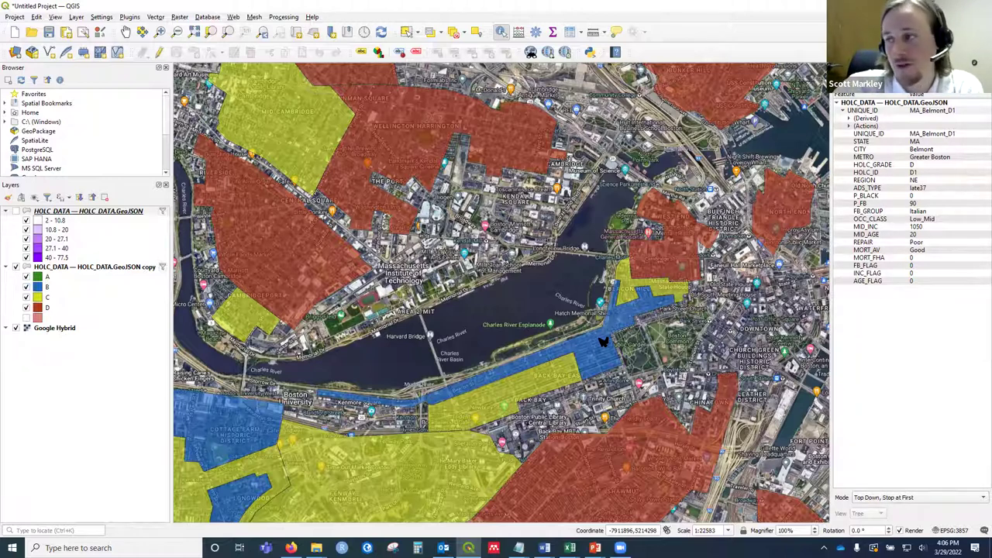
left_click_drag(603, 342, 545, 302)
scroll(545, 303, "up", 1)
left_click_drag(503, 245, 500, 265)
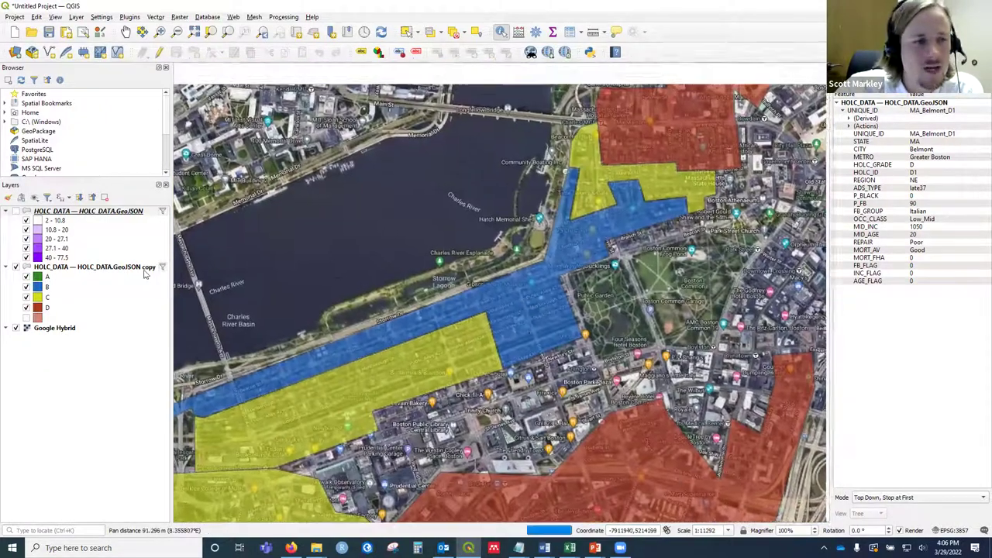
scroll(500, 265, "down", 1)
left_click(16, 211)
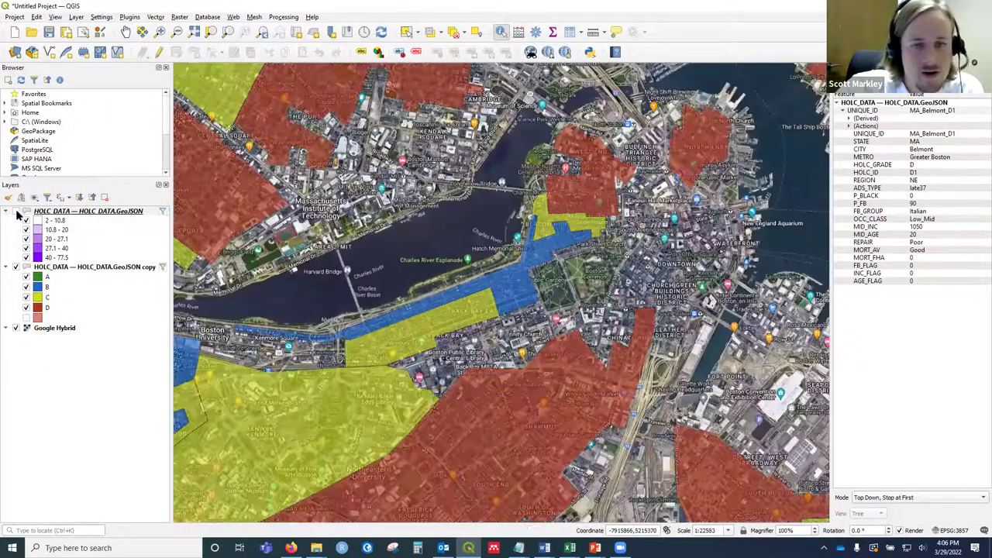
Zoom to the Back Bay, check the layer's Symbology, and identify the B3 polygon (MID_AGE 50).
scroll(407, 288, "up", 1)
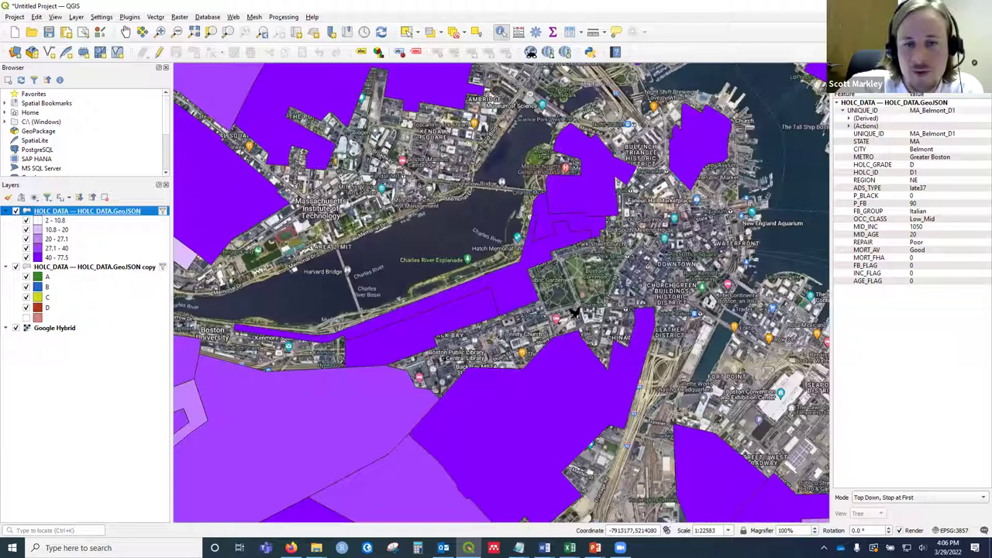
left_click_drag(639, 292, 505, 344)
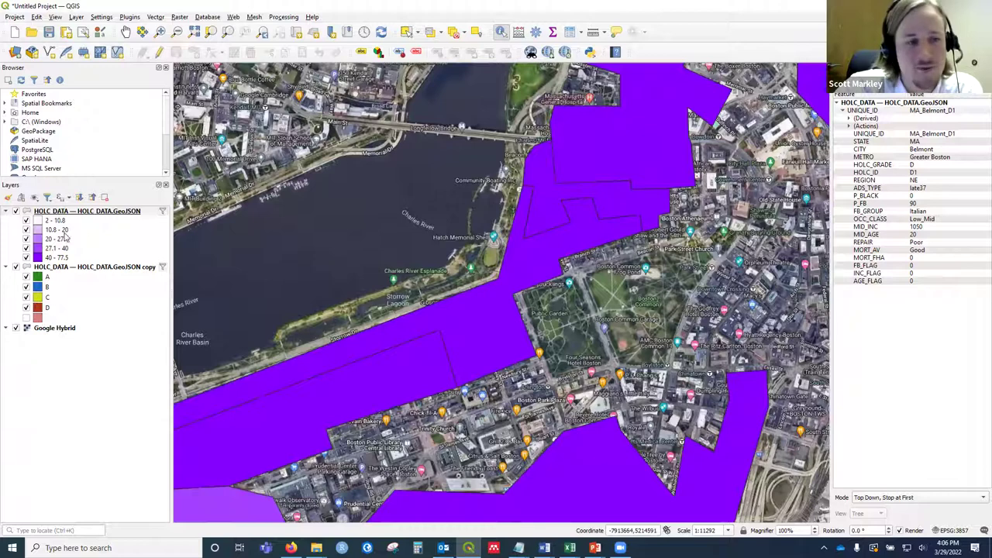
left_click(15, 211)
double_click(19, 213)
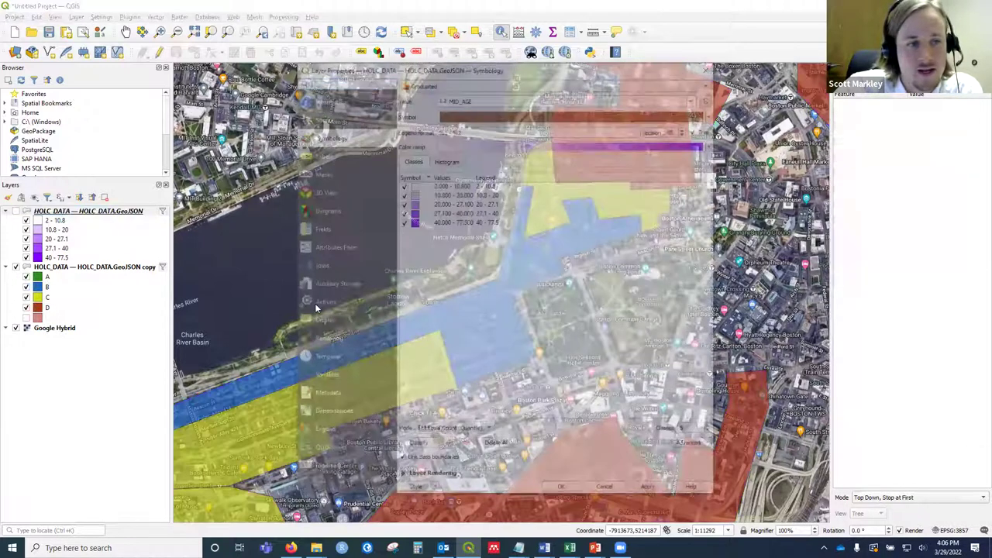
left_click(712, 65)
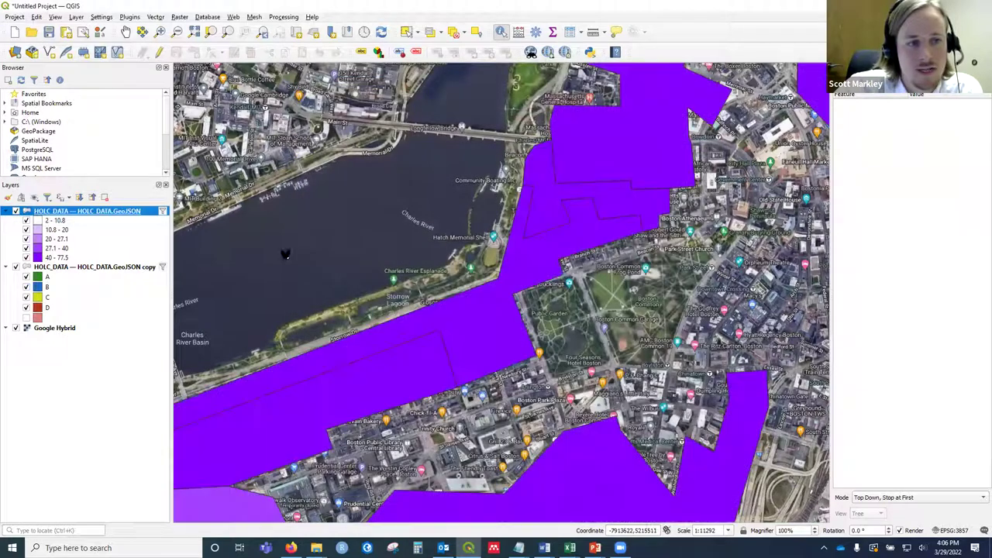
left_click(499, 338)
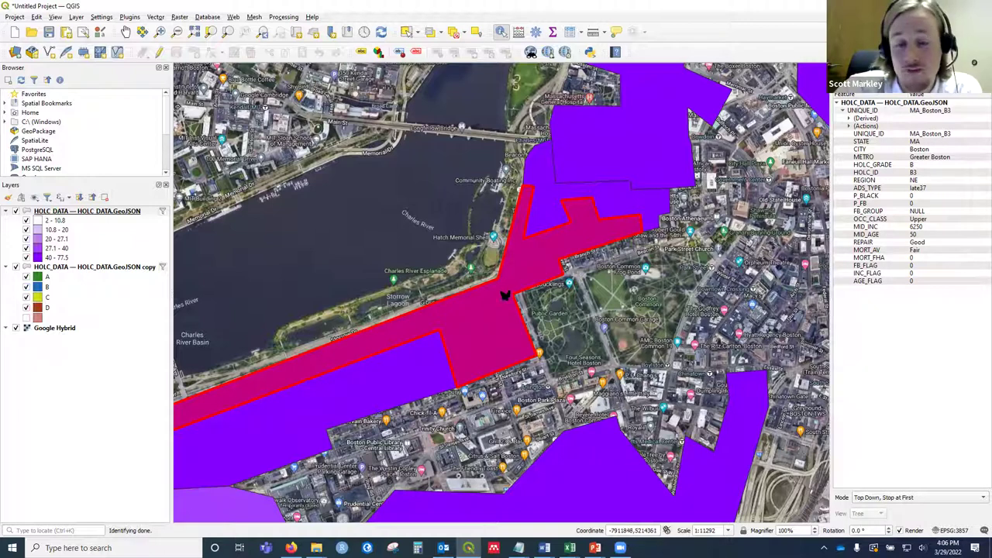
Hide HOLC_DATA and identify the B3 band, the C5 polygon, then B3 again on the grade copy.
left_click(16, 212)
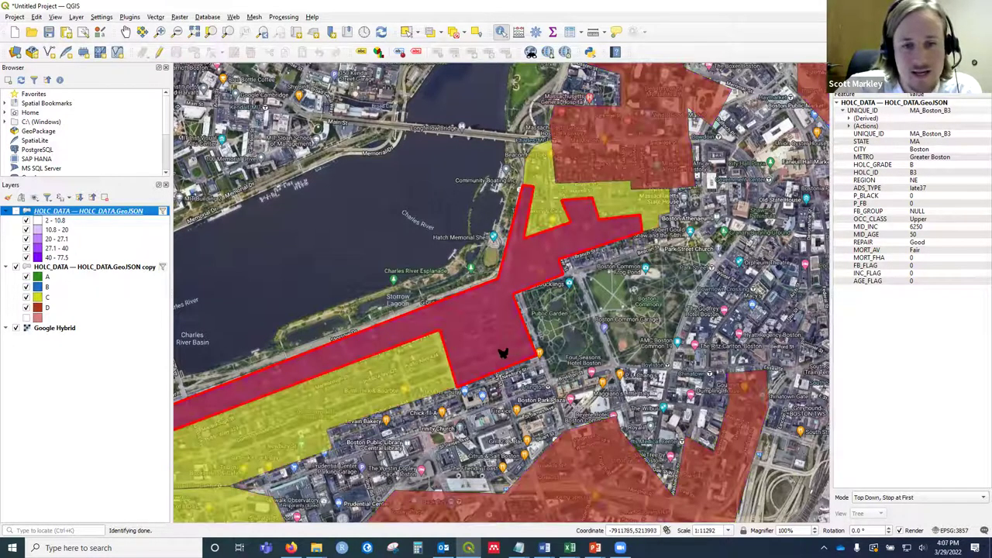
left_click(502, 351)
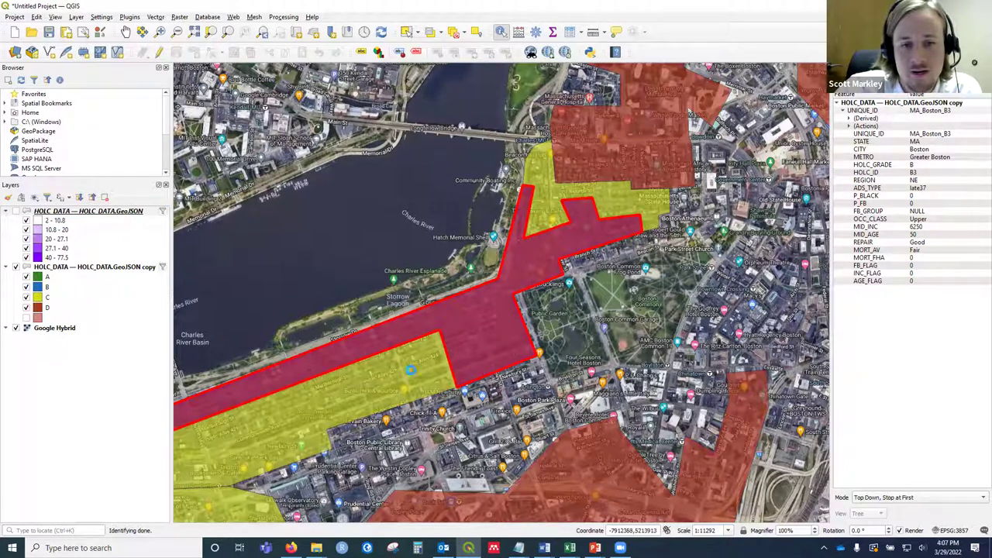
left_click(420, 370)
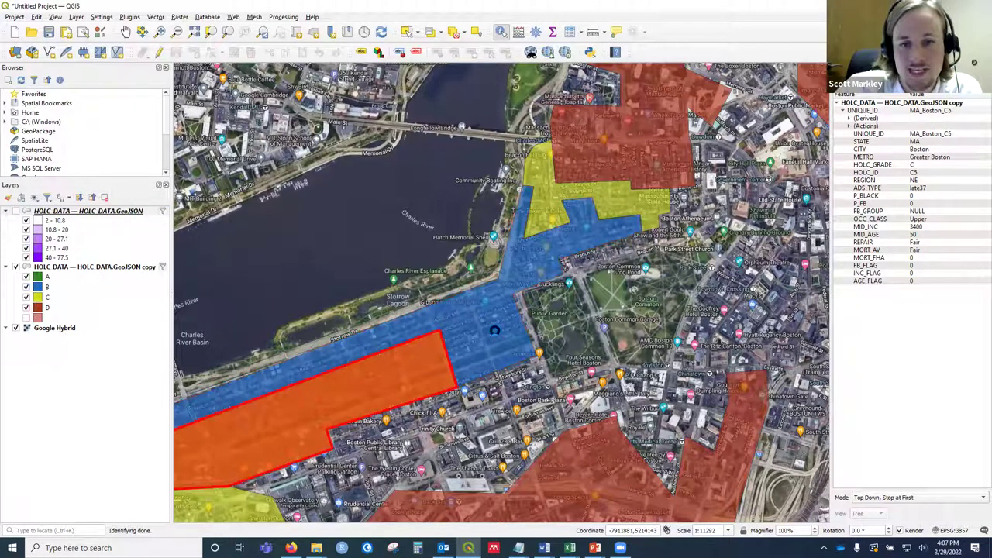
left_click(499, 332)
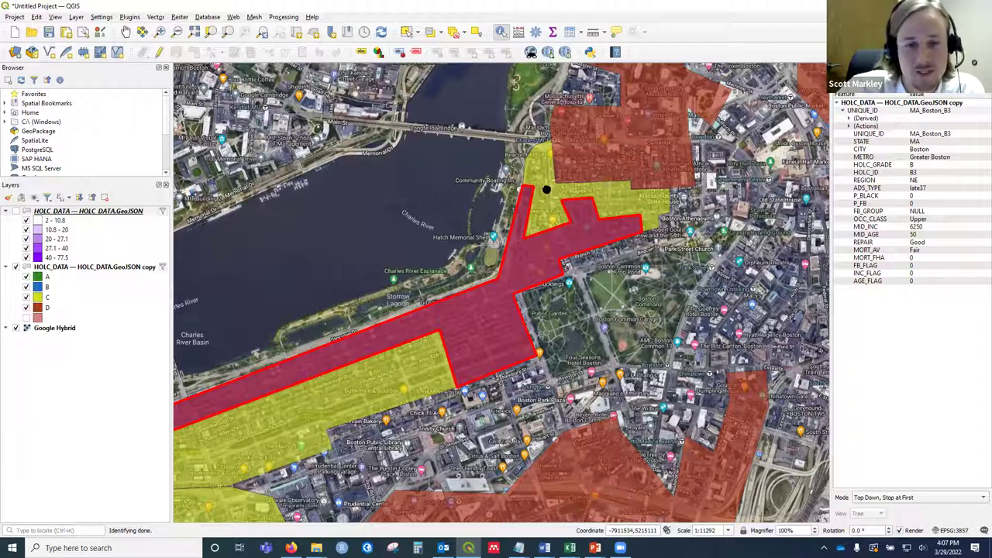
scroll(542, 191, "down", 1)
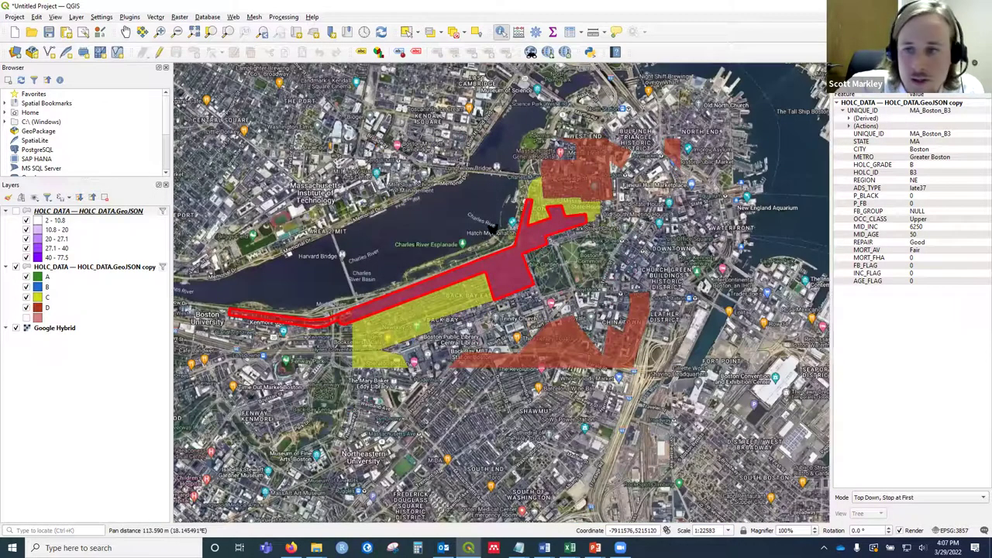
scroll(491, 227, "down", 1)
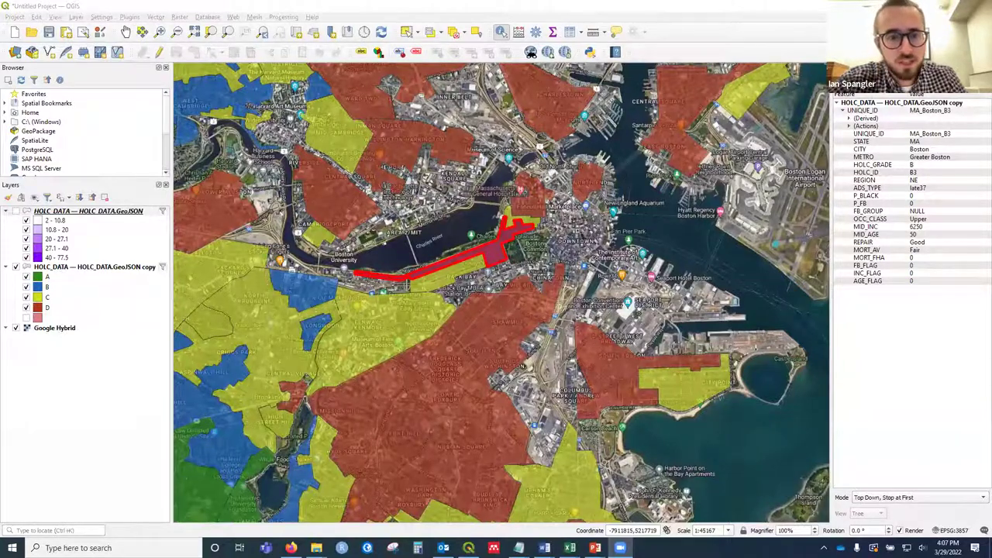
scroll(498, 256, "up", 2)
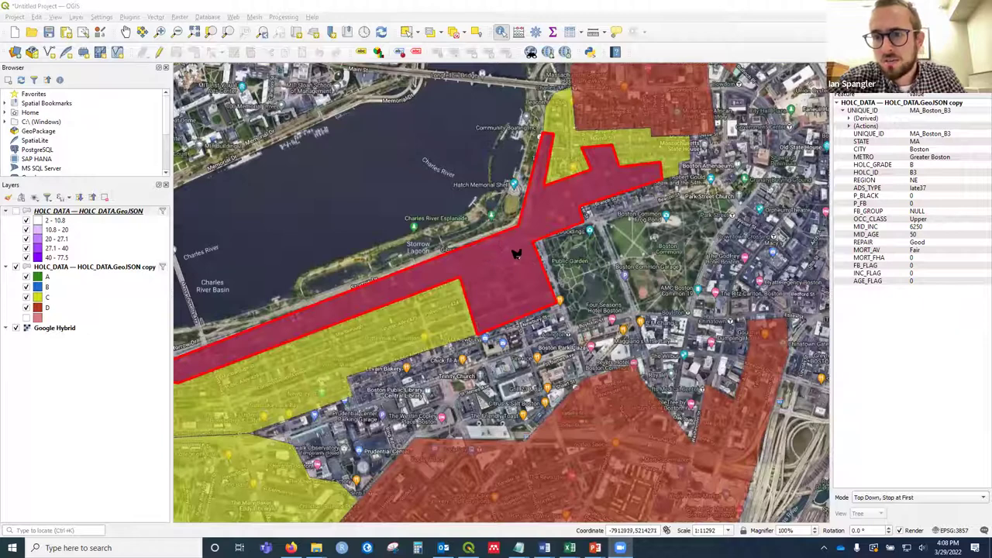
scroll(512, 260, "up", 1)
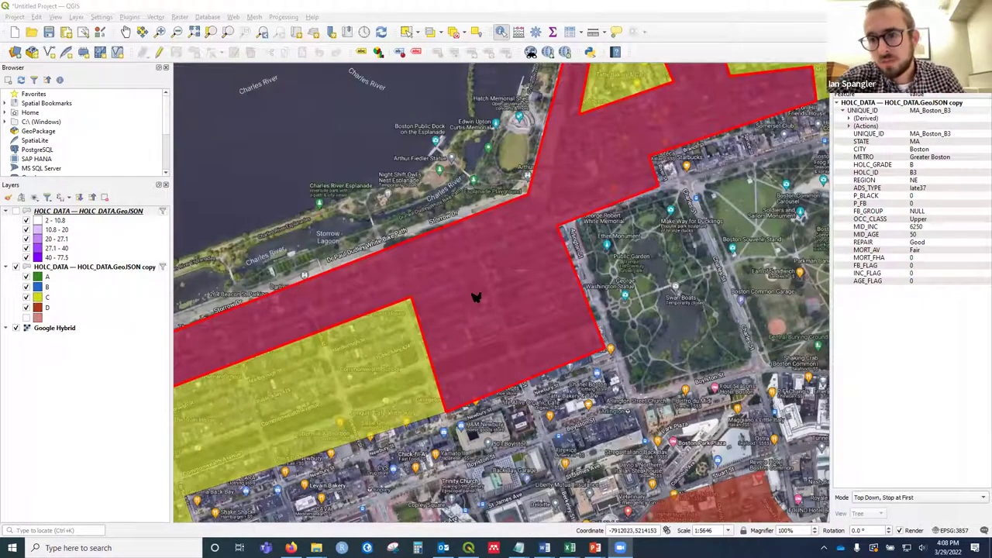
left_click_drag(478, 283, 578, 245)
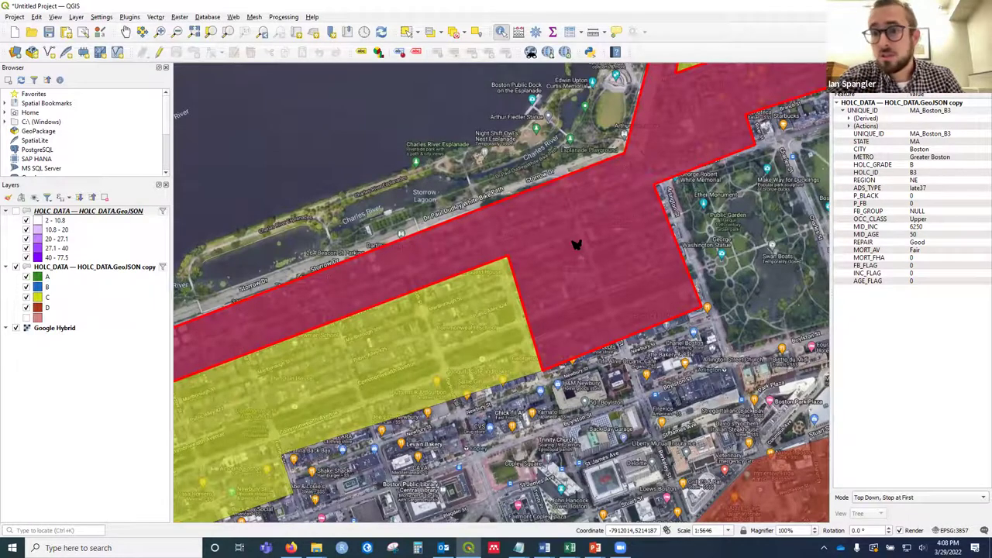
scroll(576, 244, "down", 1)
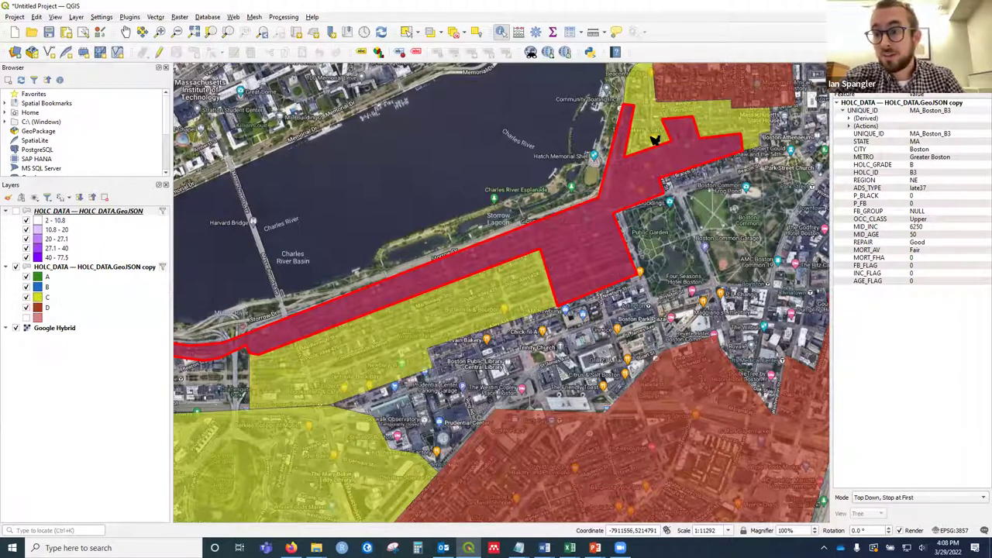
scroll(629, 178, "down", 1)
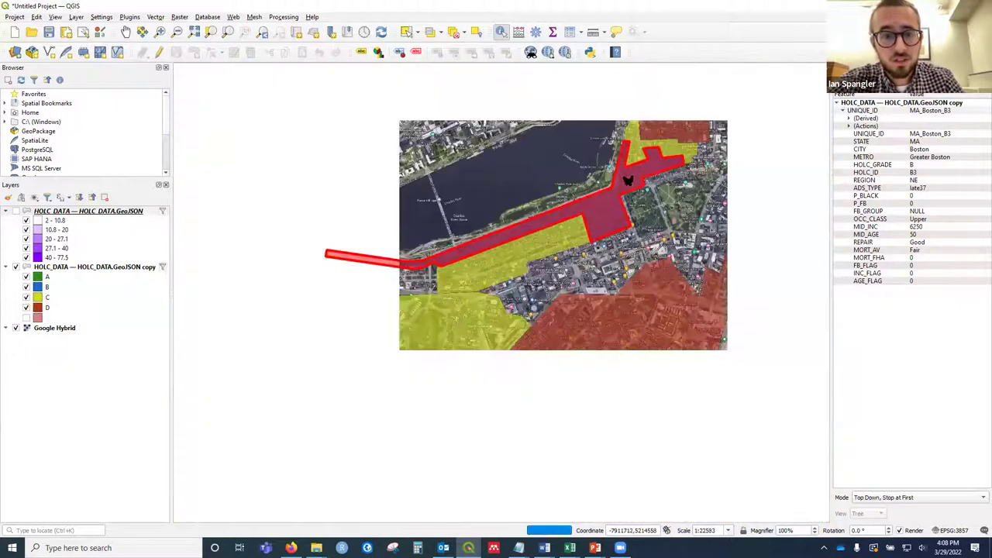
scroll(631, 179, "up", 1)
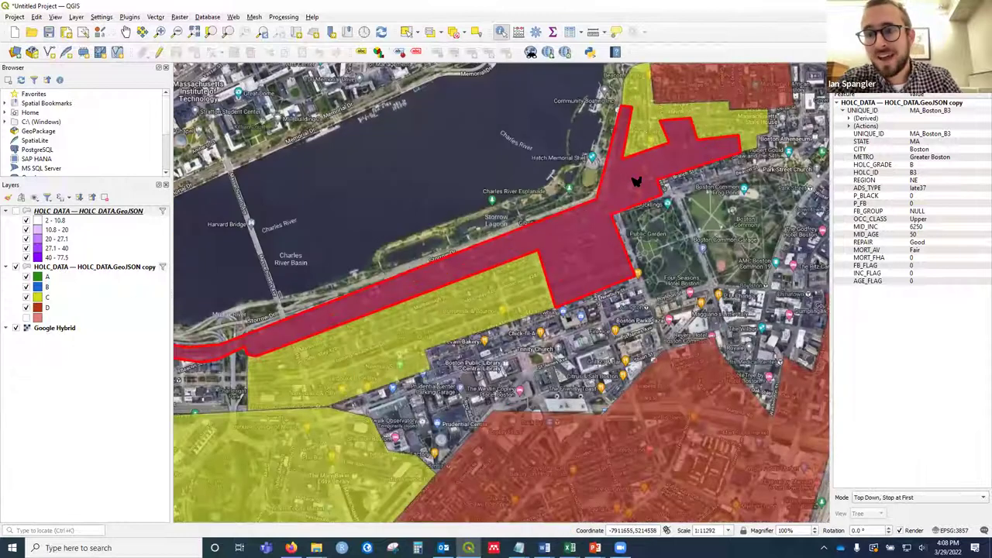